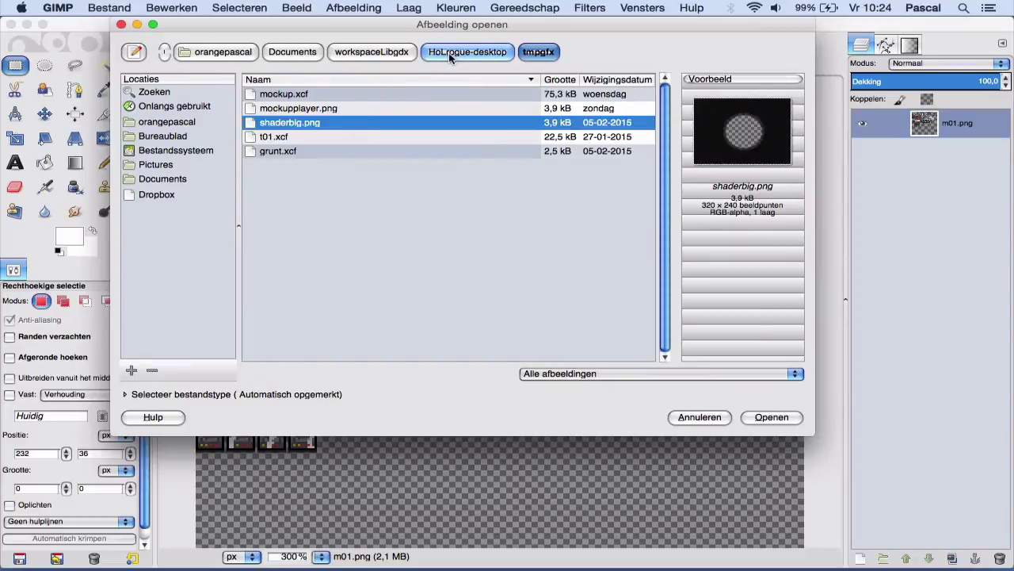
Step: Open uigame.png from the data folder inside the assets of HoLrogue-android
left_click(396, 52)
double_click(340, 217)
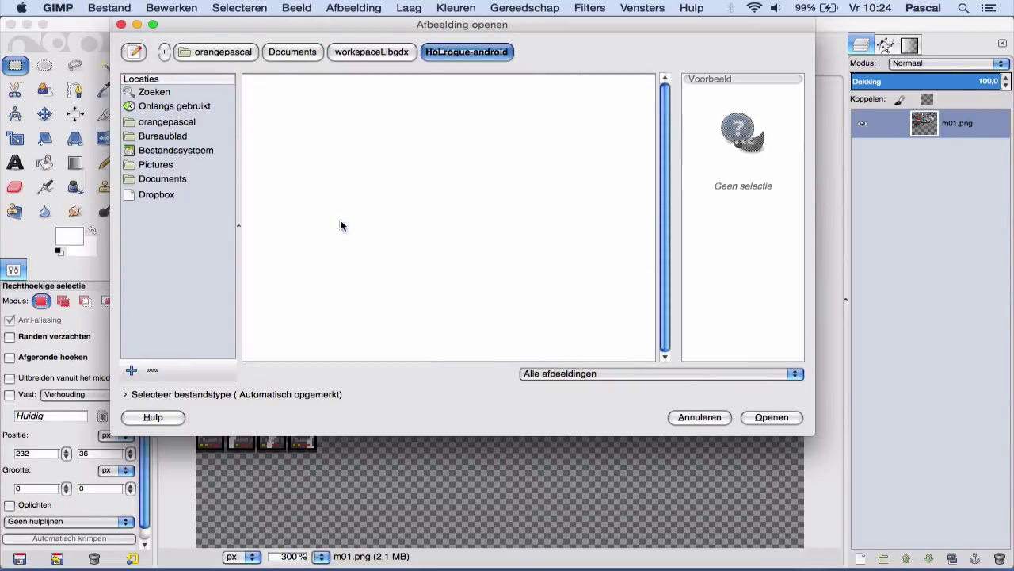
double_click(308, 138)
double_click(311, 94)
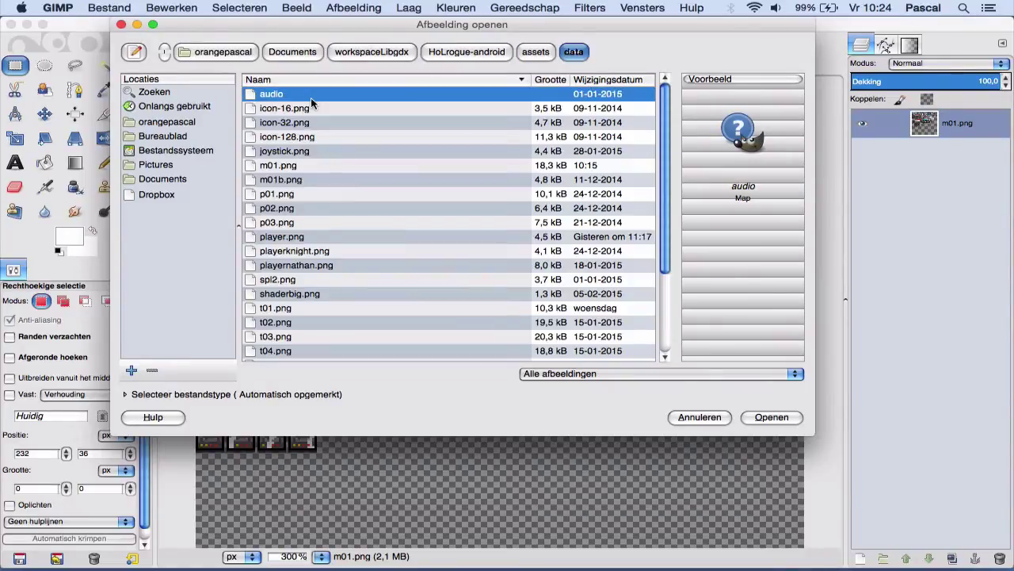
left_click(306, 165)
scroll(304, 192, "down", 5)
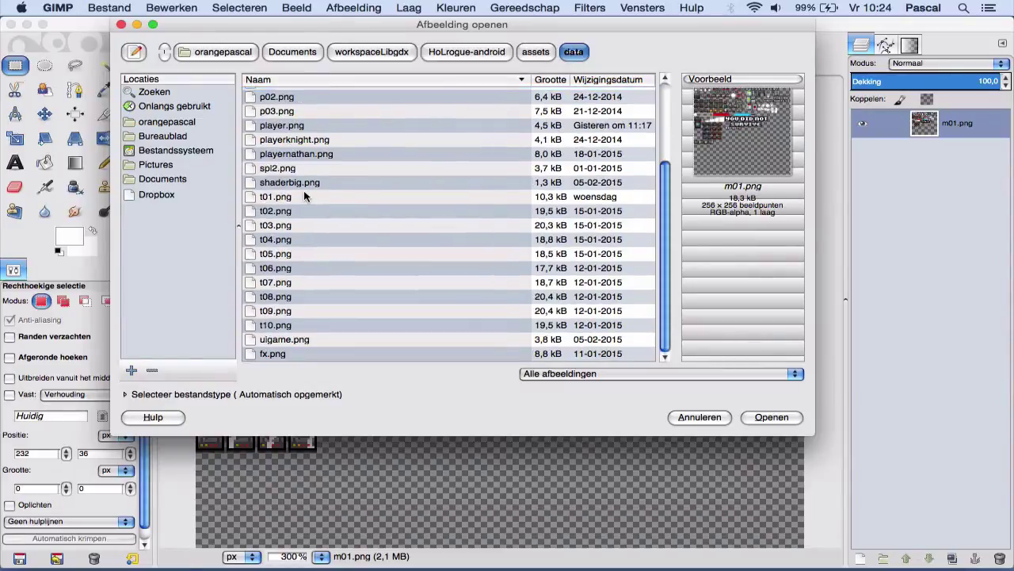
left_click(299, 339)
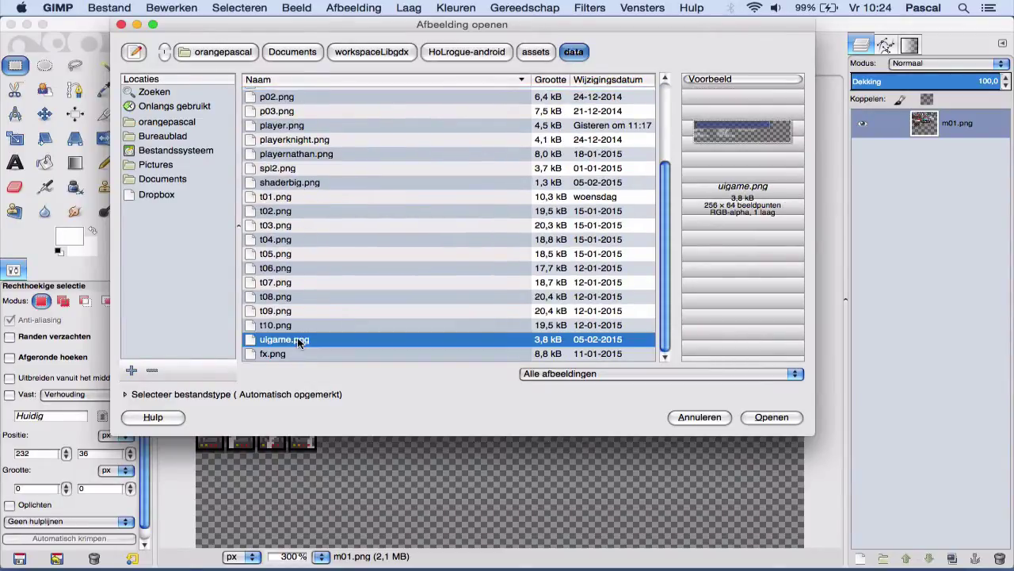
double_click(309, 339)
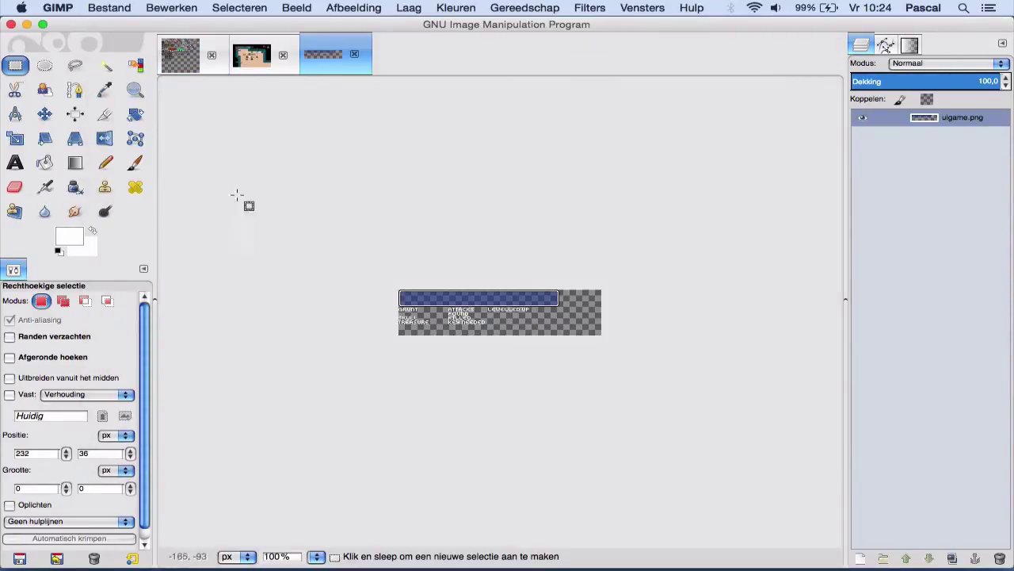
scroll(511, 283, "up", 3)
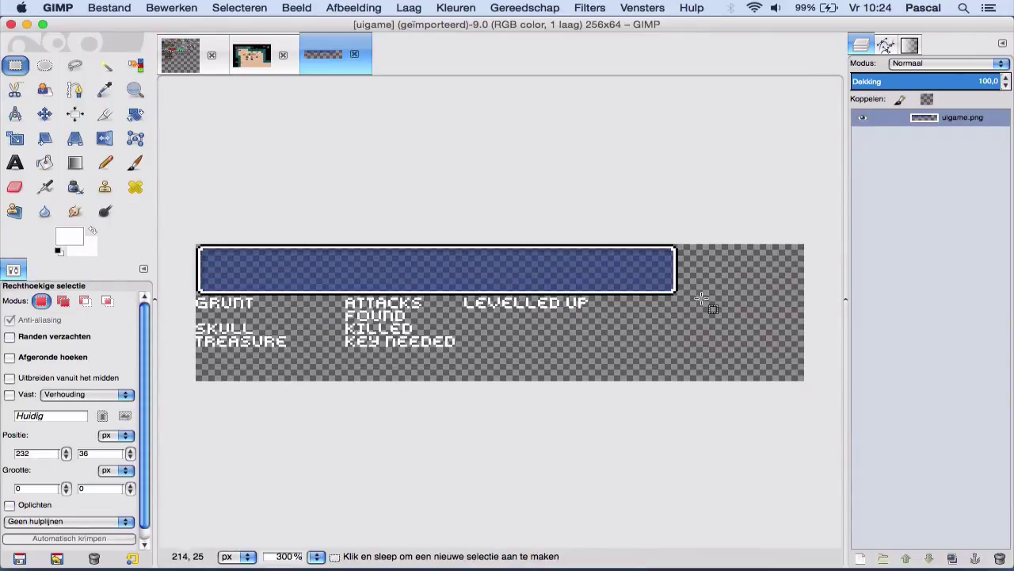
Step: Copy the blue message frame from uigame.png and return to the mockup.xcf image
left_click_drag(678, 294, 188, 238)
key("ctrl+c")
left_click(237, 62)
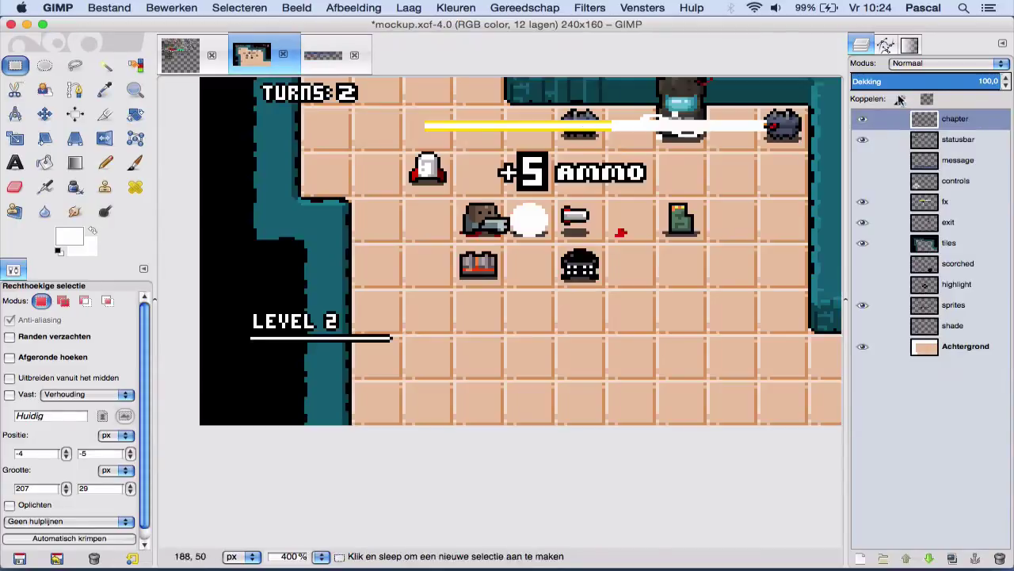
Step: Show the message layer, hide the chapter layer, and make message the active layer
left_click(943, 142)
scroll(711, 245, "down", 1)
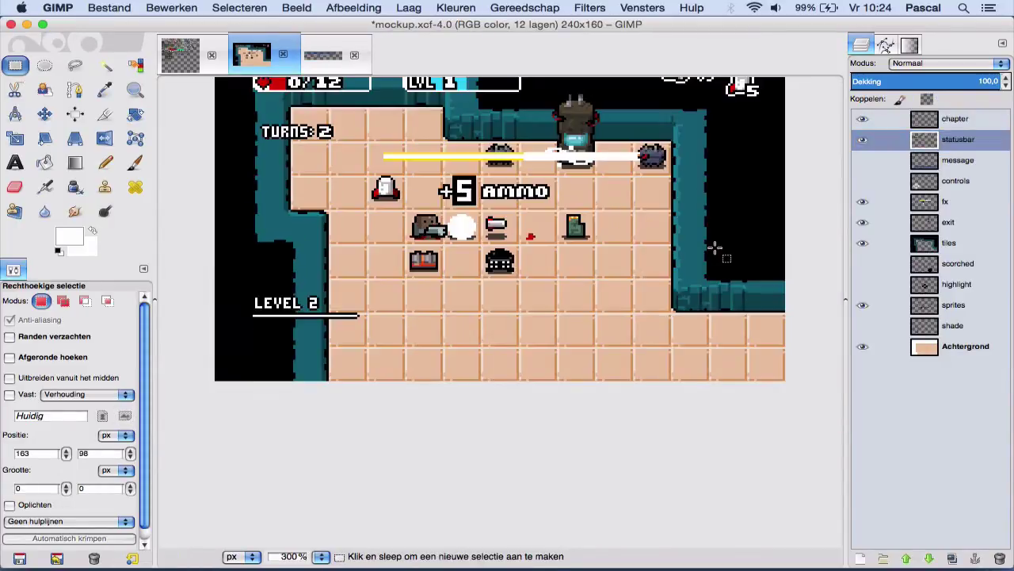
left_click(863, 160)
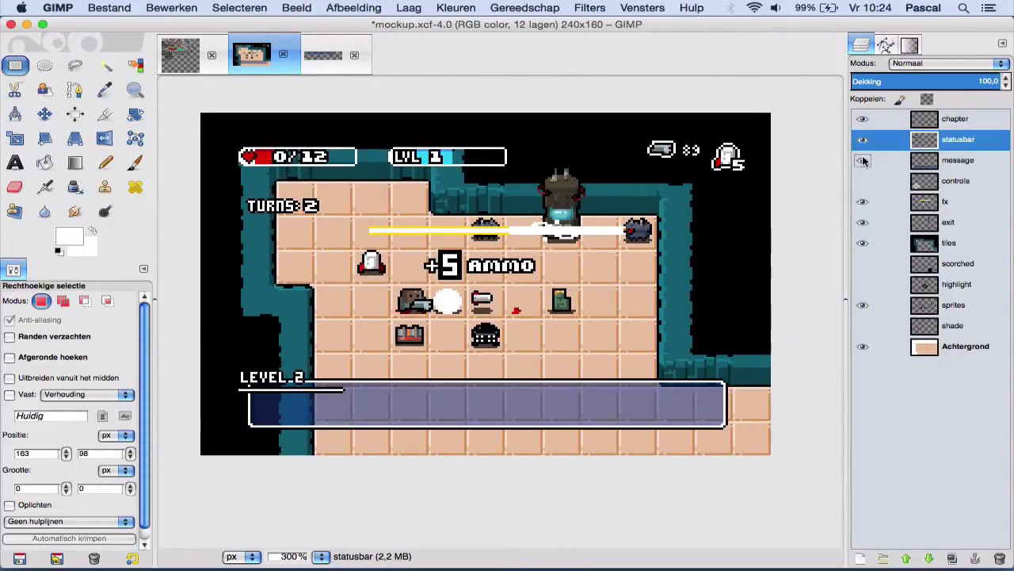
left_click(864, 120)
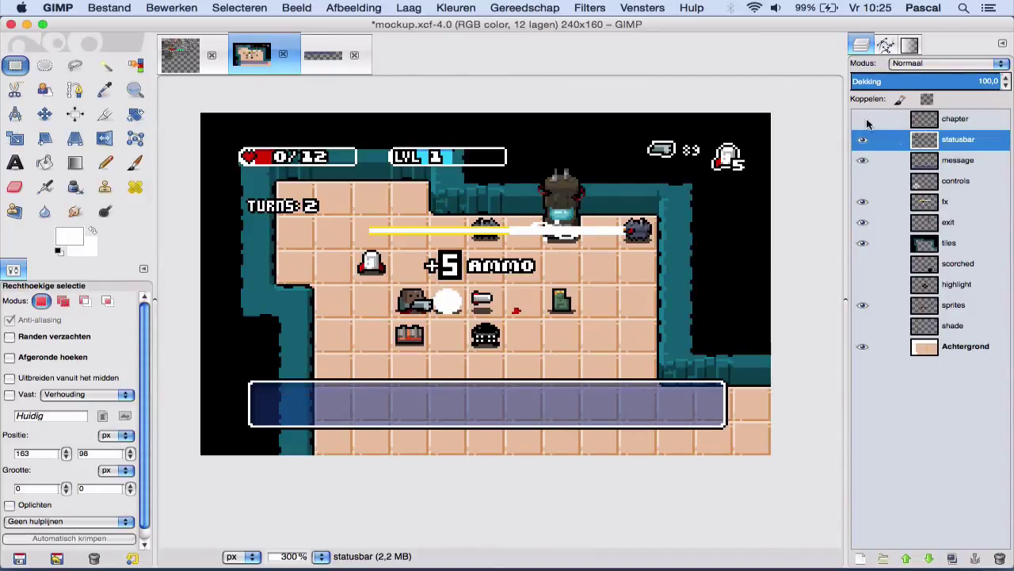
left_click(872, 162)
Step: Cut the message frame, paste it back higher up across the middle of the mockup, and anchor it on the message layer
left_click_drag(232, 369, 741, 457)
key("ctrl+x")
key("ctrl+v")
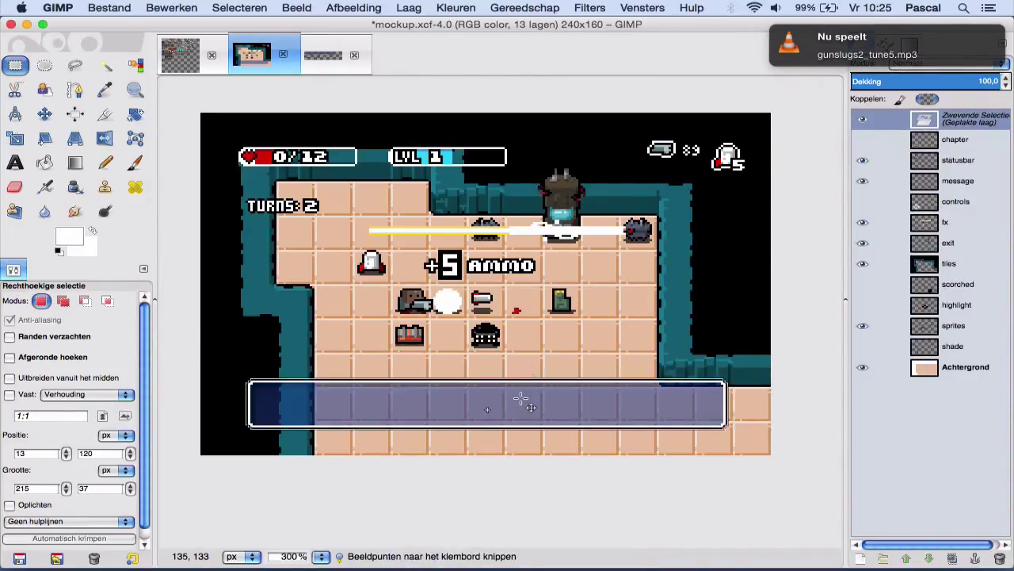
left_click_drag(521, 403, 543, 276)
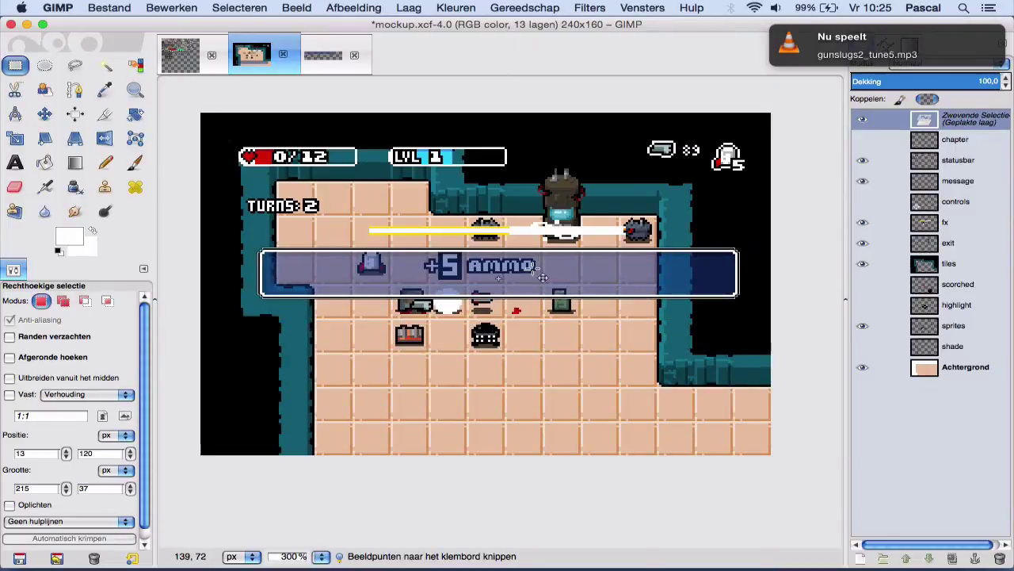
left_click(521, 333)
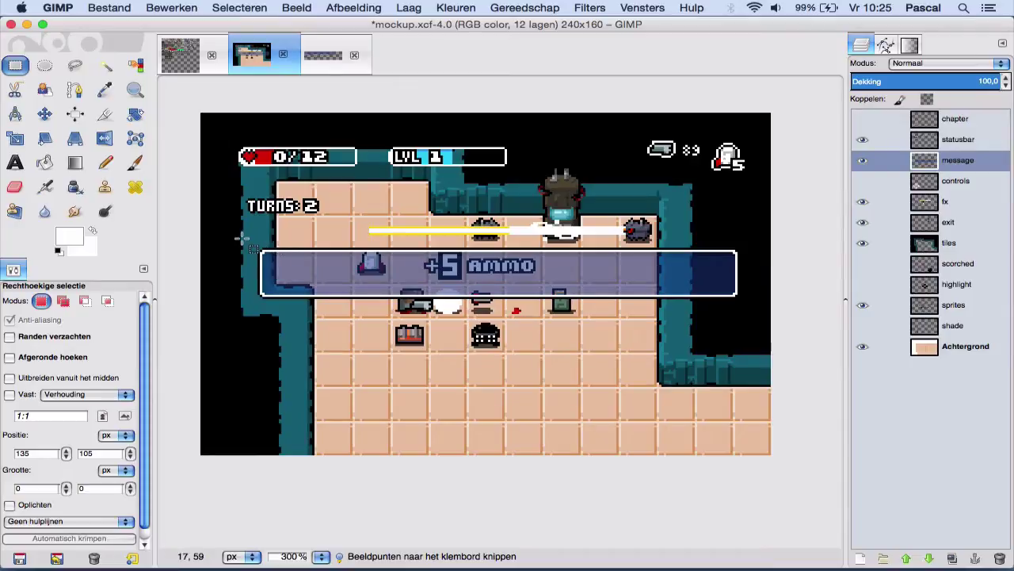
Step: Make a new 20 × 20 px image from a copied corner of the message frame and clear its contents
left_click_drag(242, 237, 289, 284)
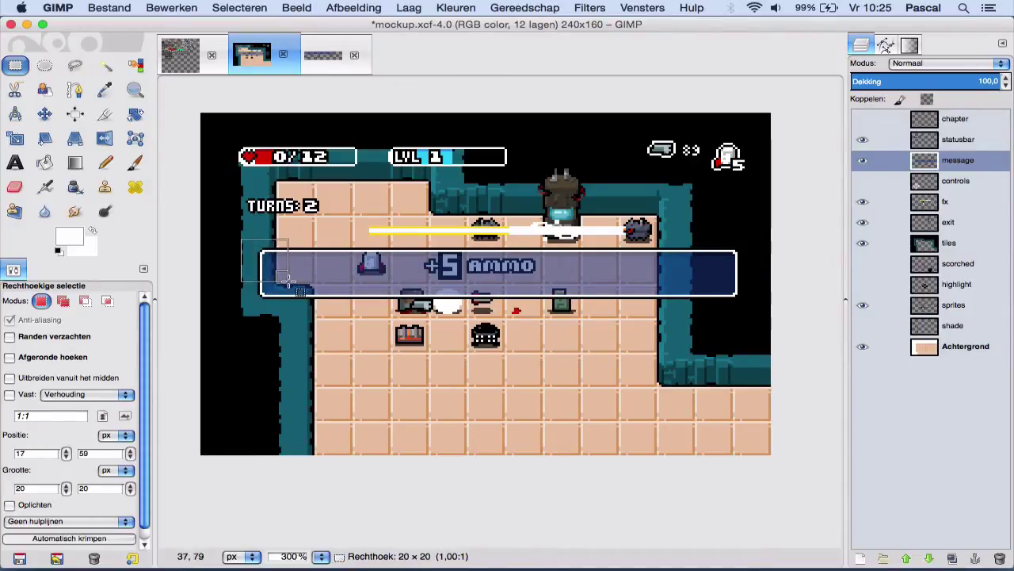
key("ctrl+c")
key("ctrl+shift+v")
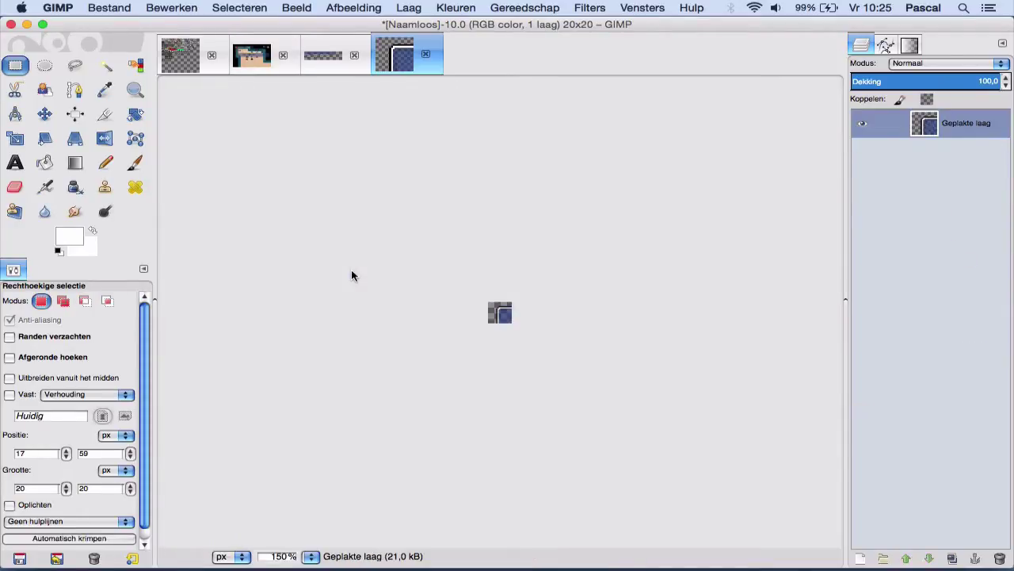
key("5")
key("n")
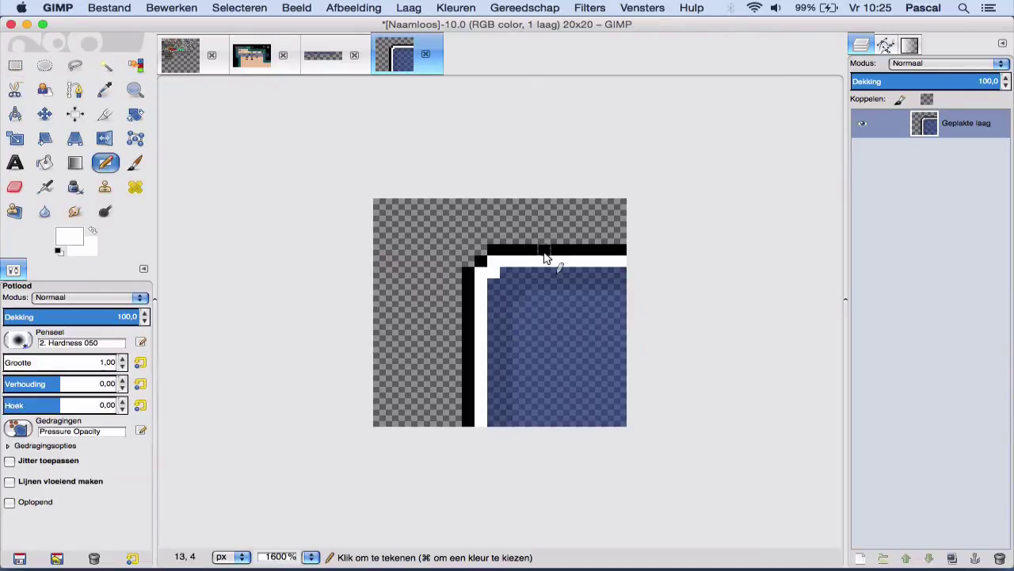
key("Delete")
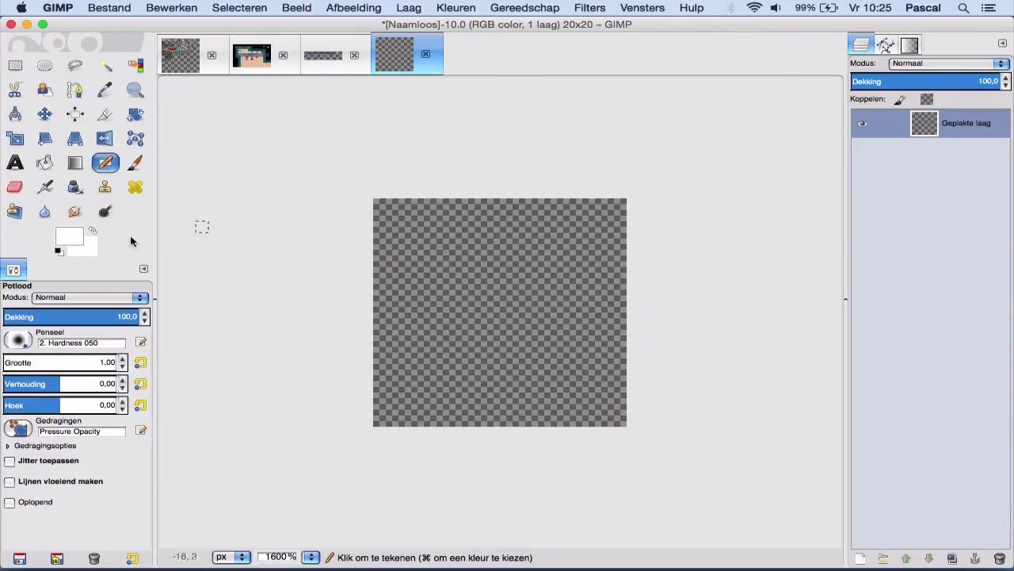
Step: Pencil one-pixel black lines along the top, right and bottom edges of the empty image, leaving the corner pixels open
left_click(59, 252)
left_click(394, 204)
left_click(606, 203, "shift")
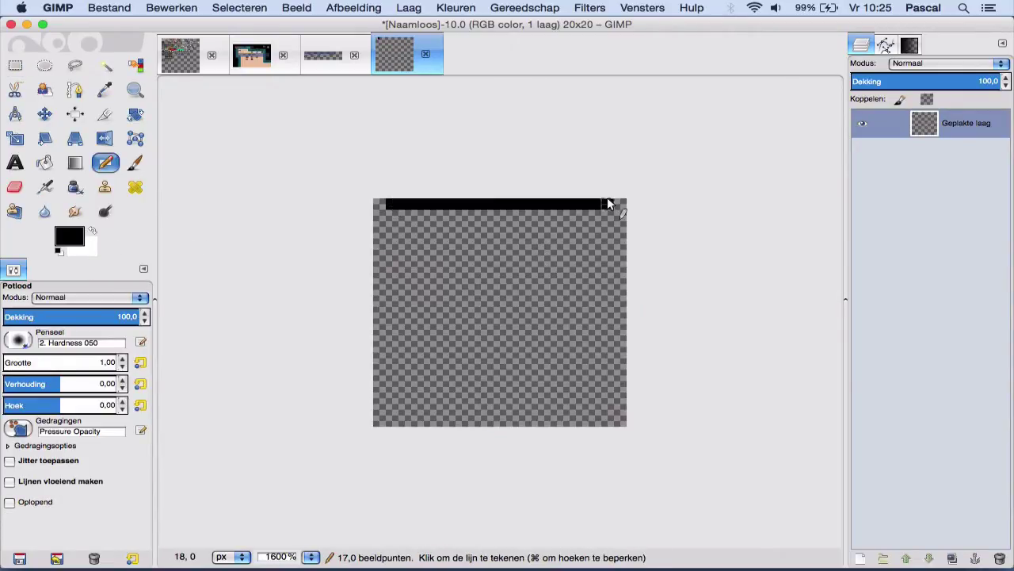
left_click(619, 217)
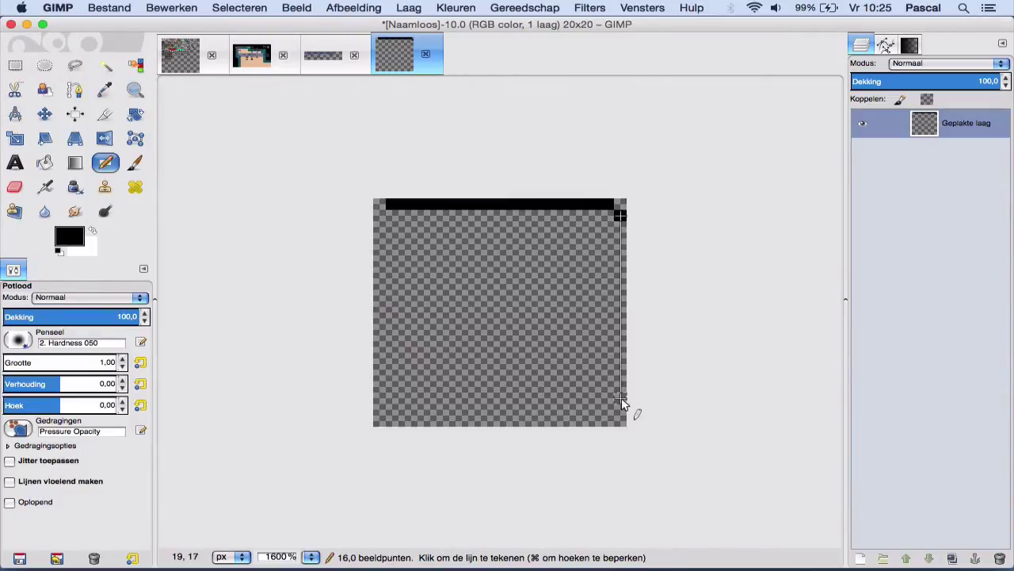
left_click(622, 409, "shift")
left_click(607, 421)
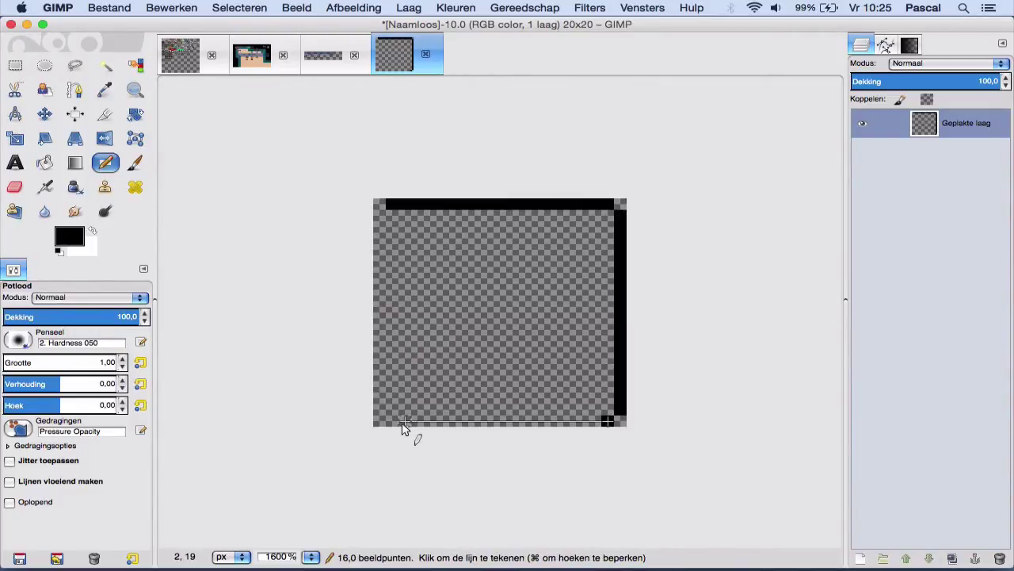
left_click(404, 422, "shift")
Step: Draw the outline's left side in black two pixels in from the image edge, erasing the overlapping ends of the top and bottom lines
key("shift+e")
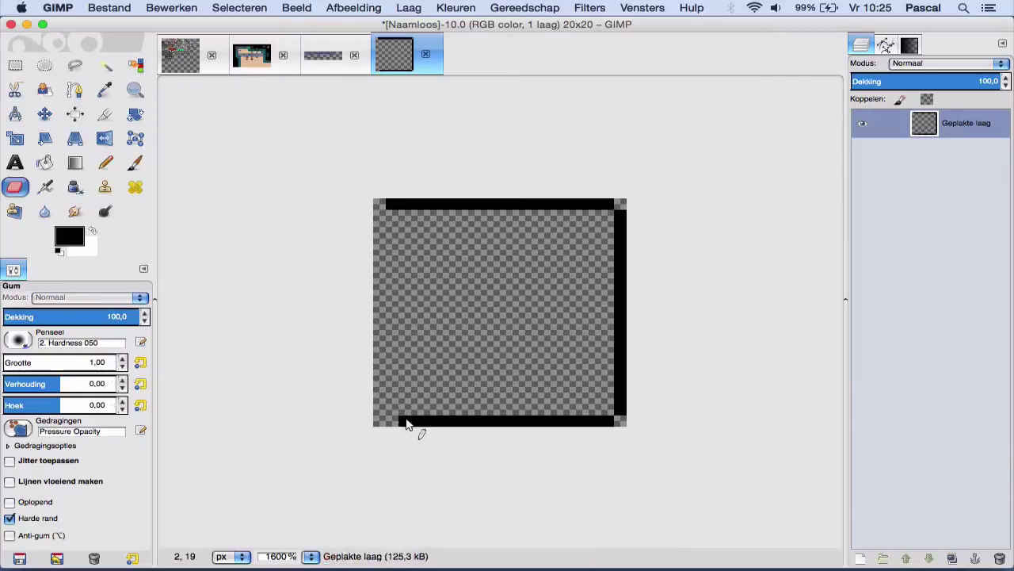
left_click(405, 420)
key("n")
left_click(406, 409)
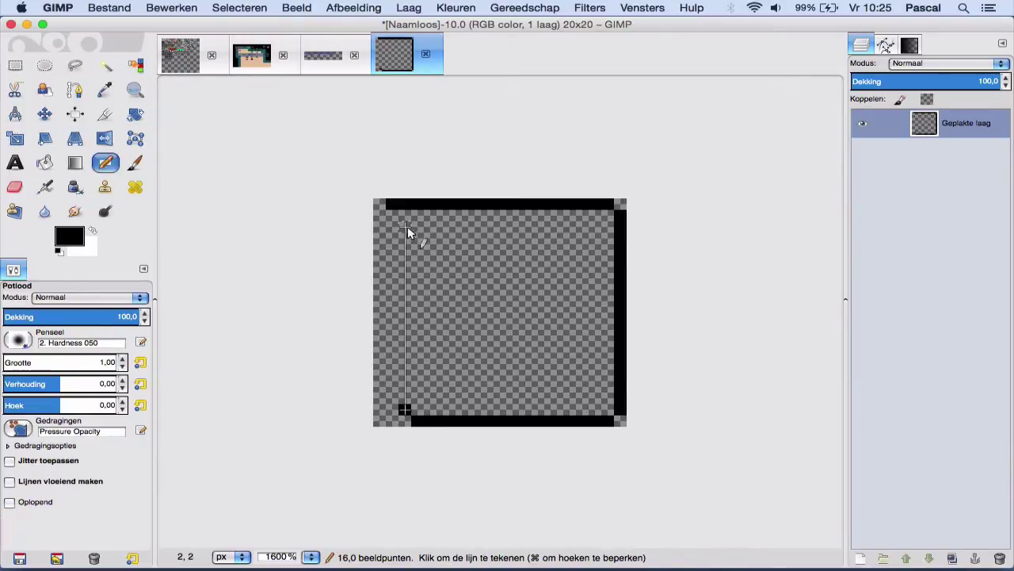
left_click(410, 208, "shift")
key("shift+e")
left_click(403, 205)
key("n")
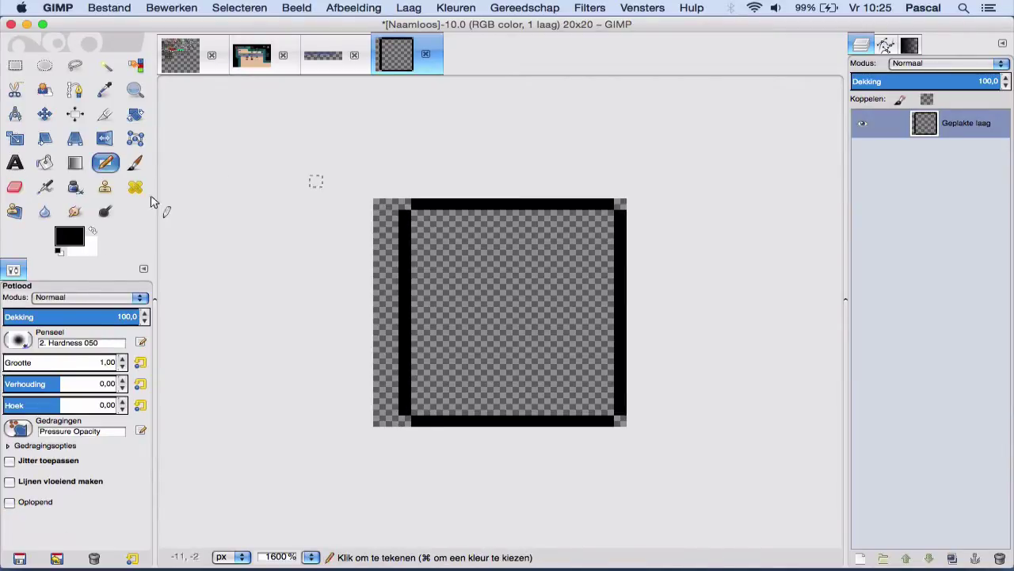
Step: Fill the inside of the black outline with white
left_click(92, 231)
key("shift+b")
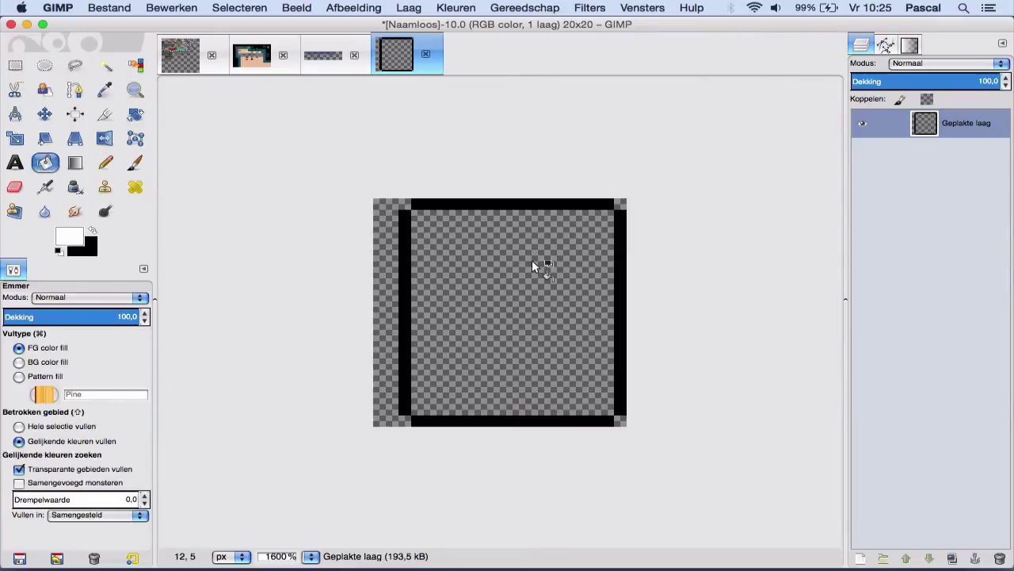
left_click(531, 260)
Step: Pencil the top edge of an inner black square, leaving a one-pixel white border inside the outline
key("n")
left_click(92, 232)
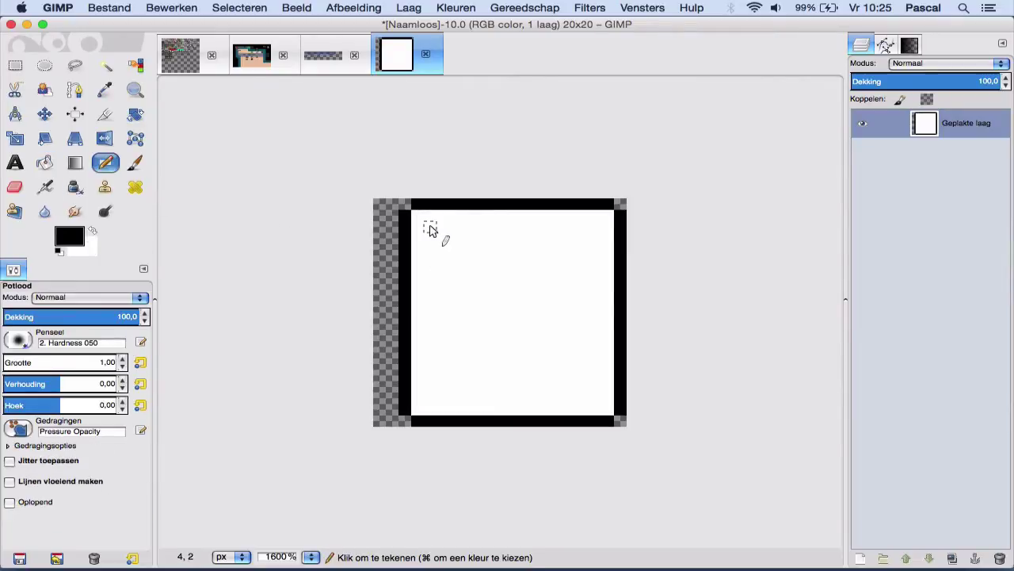
left_click(429, 228)
left_click(606, 229, "shift")
key("super+z")
left_click(600, 228, "shift")
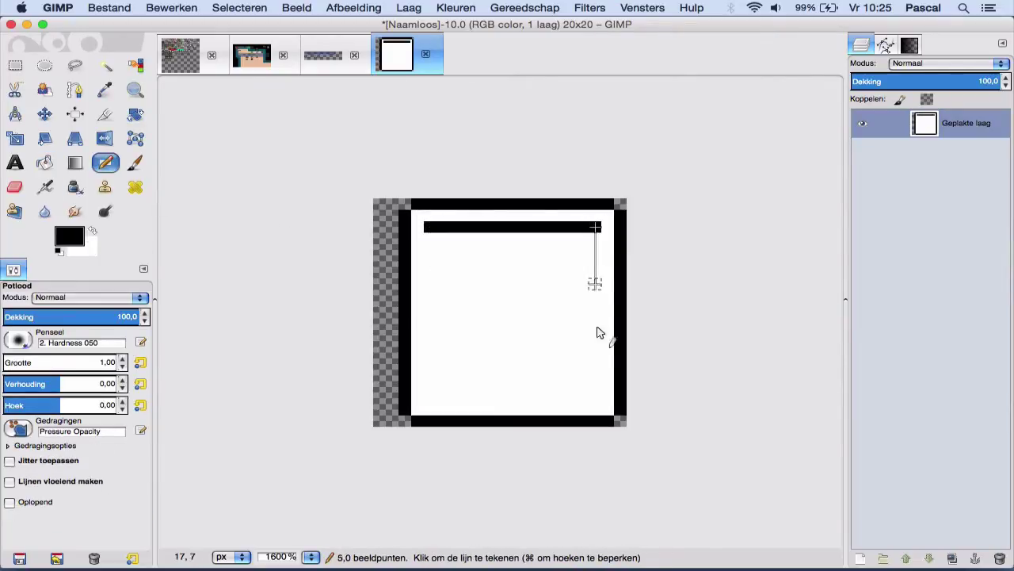
Step: Draw the right, bottom and left edges of the inner black square, keeping the one-pixel white border
left_click(594, 406, "shift")
key("super+z")
left_click(595, 406, "shift")
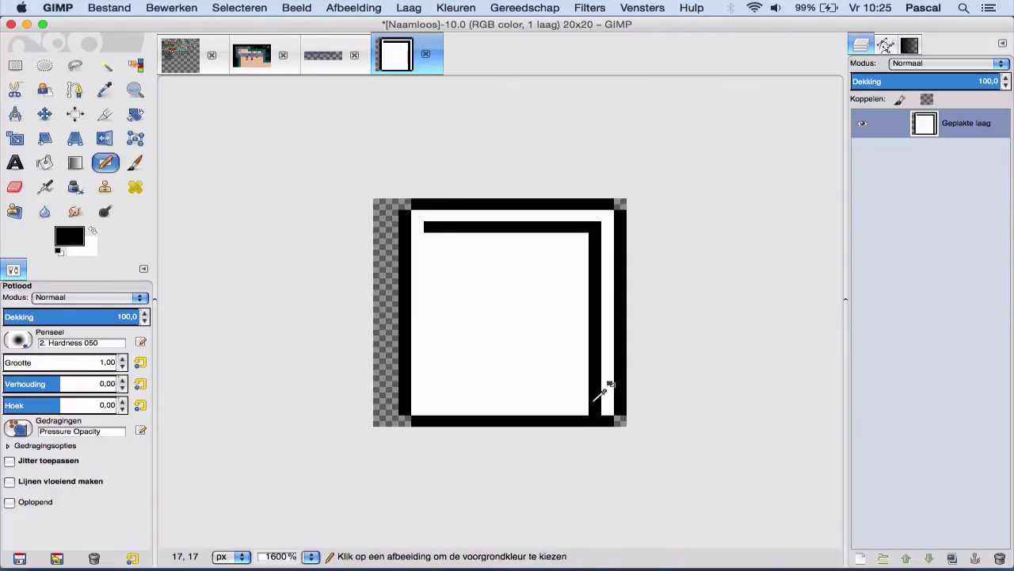
key("super+z")
left_click(595, 394, "shift")
left_click(431, 395, "shift")
left_click(430, 230, "shift")
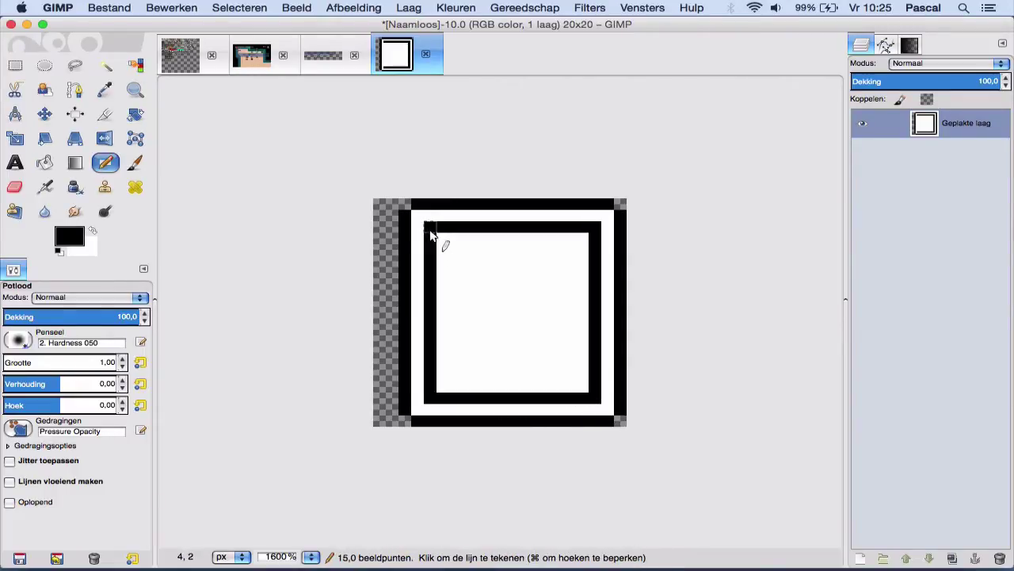
Step: Fill the inner square with black
key("shift+b")
left_click(507, 303)
key("n")
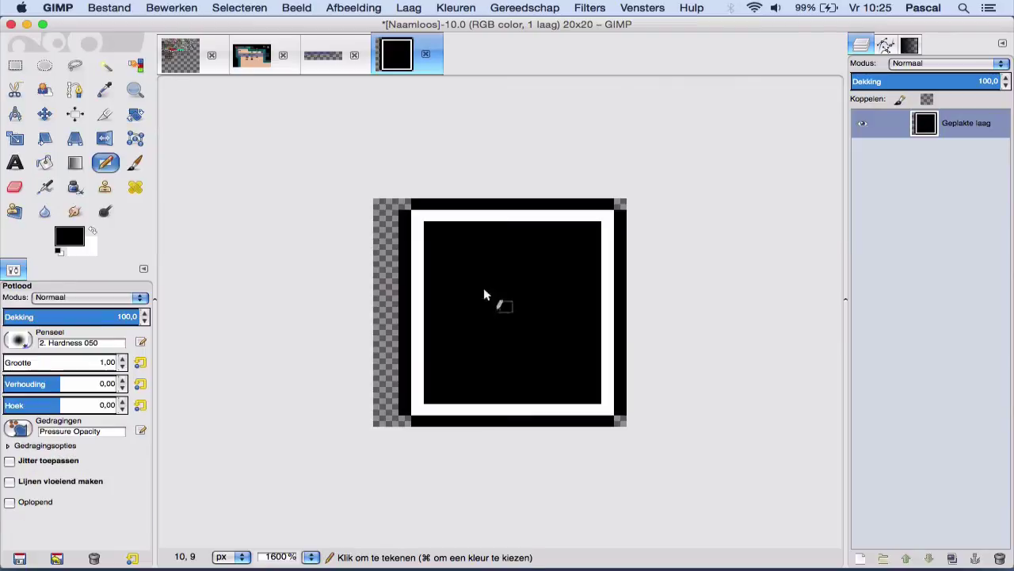
Step: Open mockupplayer.png from the tmpgfx folder and inspect the player sprites at a large magnification
left_click(251, 56)
key("super+o")
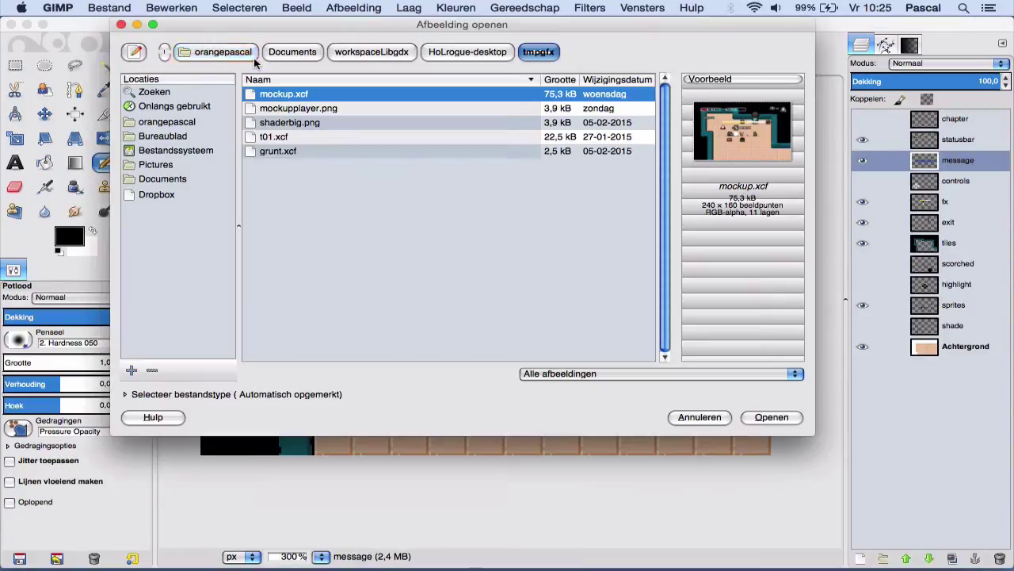
double_click(321, 106)
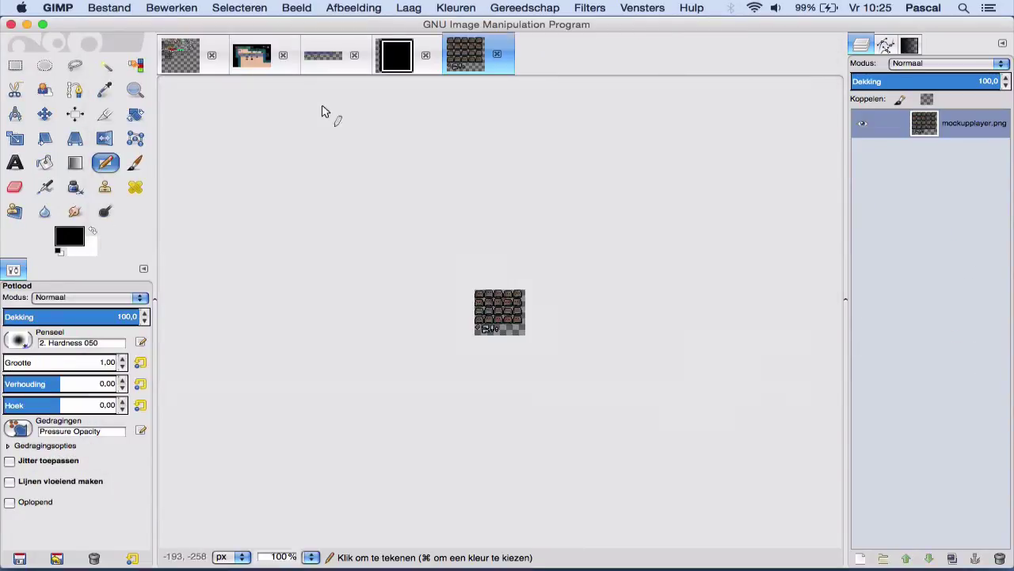
key("plus")
key("plus")
key("plus")
key("plus")
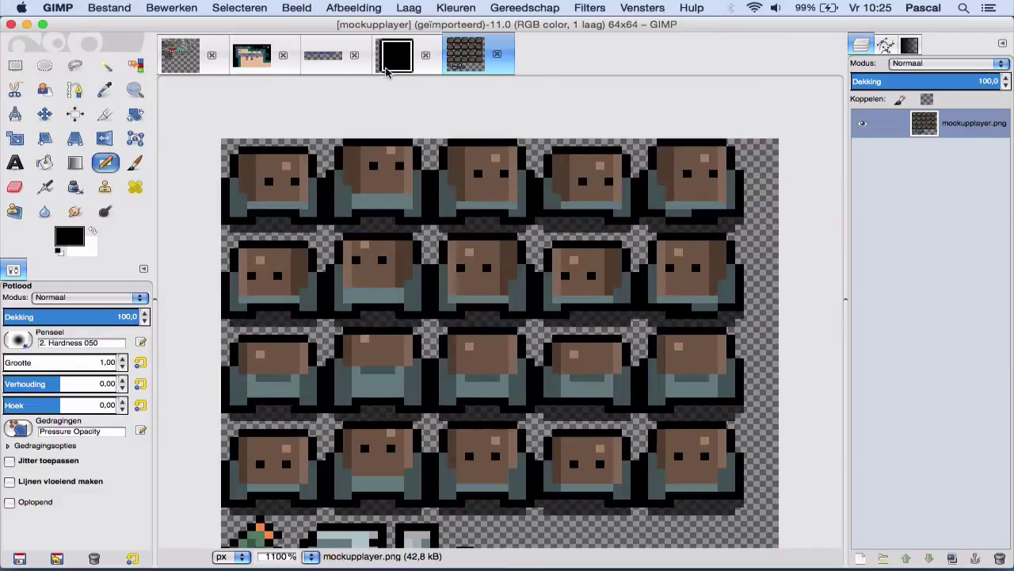
Step: Add a transparent 20 × 20 px layer named "command" to the framed black square image
left_click(389, 57)
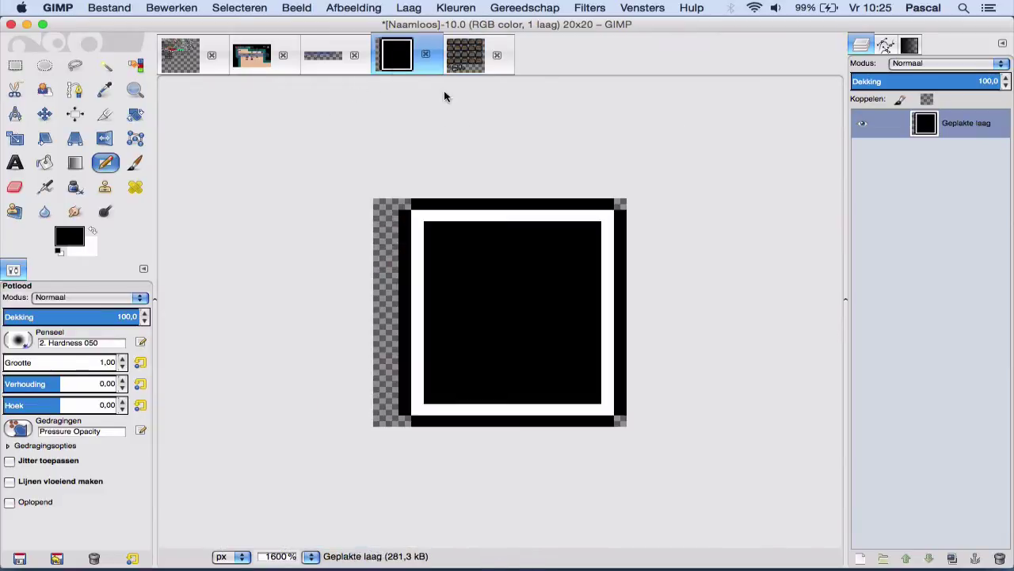
left_click(861, 558)
type("command")
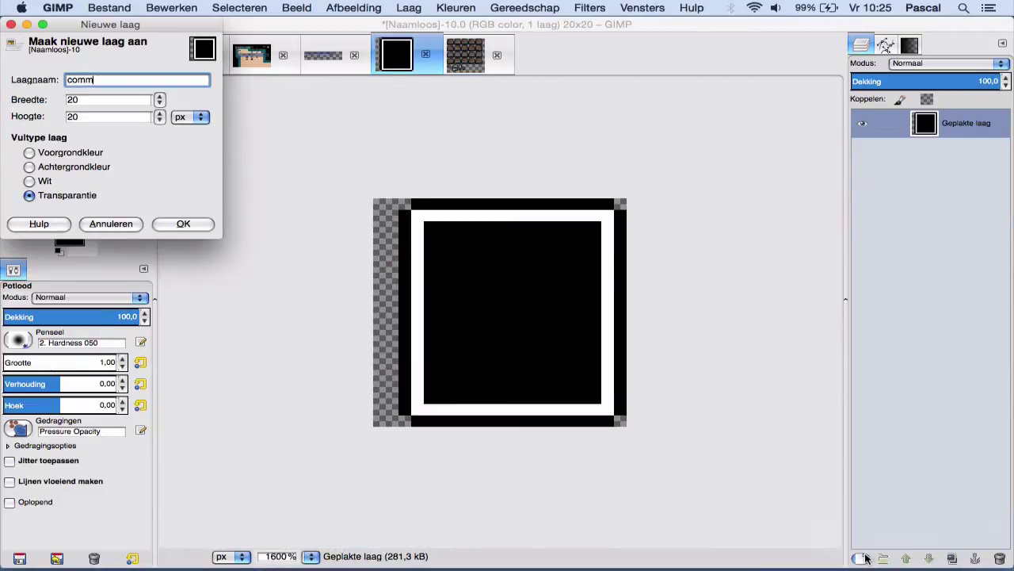
key("Return")
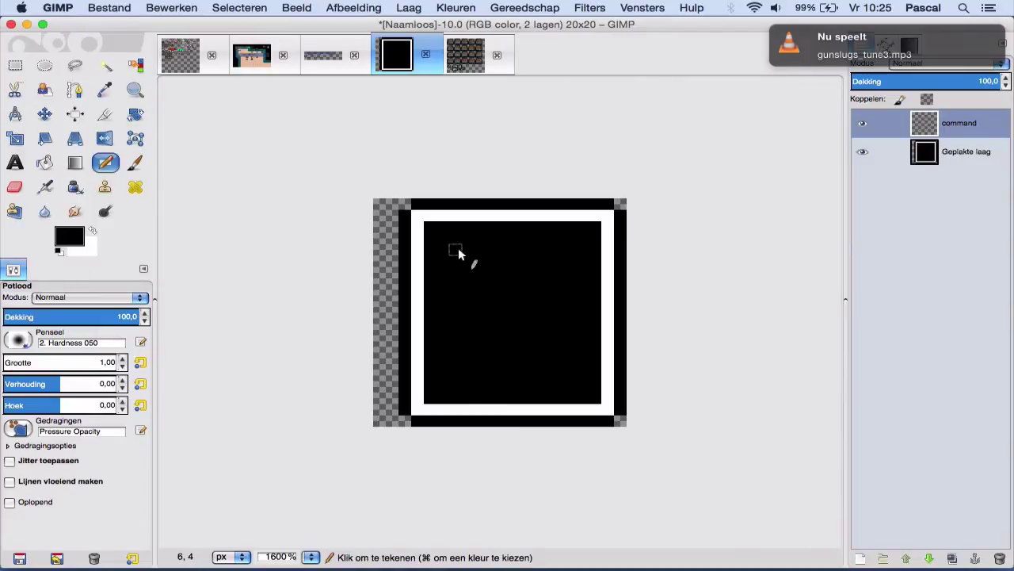
Step: Sample the peach floor colour from the mockup's background layer and draw a rounded block outline inside the frame on the command layer
left_click(246, 61)
left_click(979, 349)
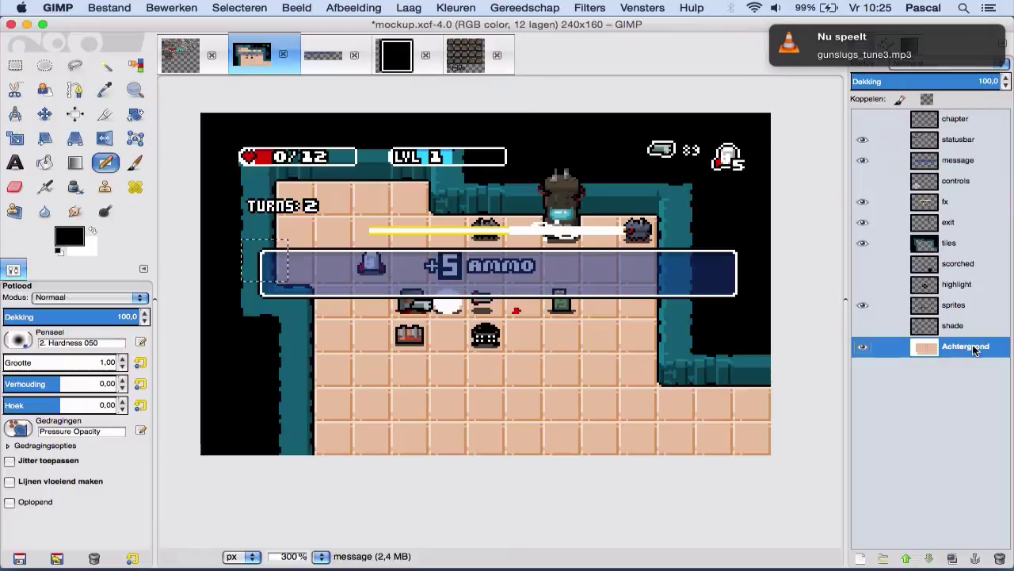
left_click(585, 356, "super")
left_click(396, 55)
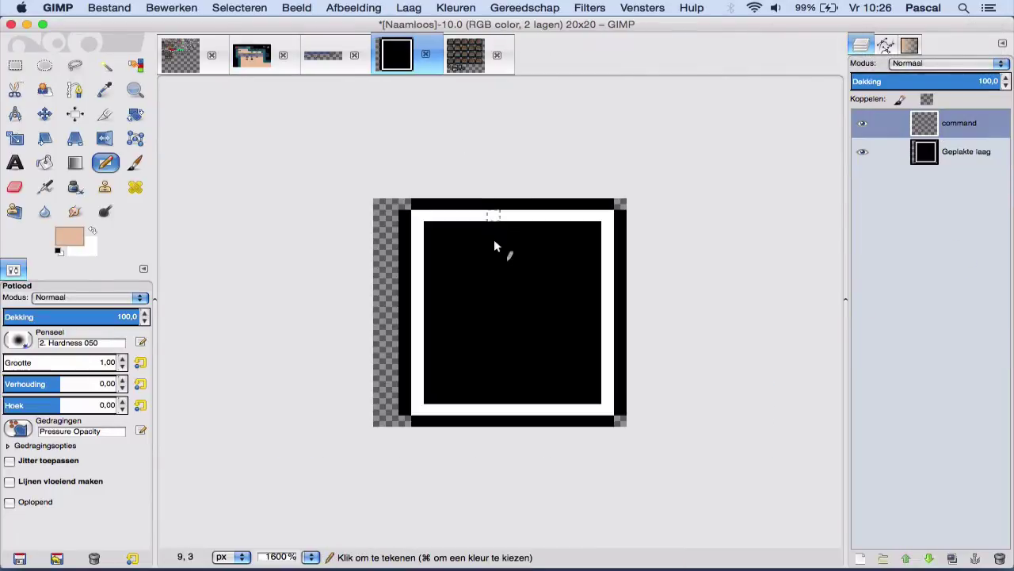
mouse_move(504, 262)
left_mouse_down()
mouse_move(556, 264)
mouse_move(573, 297)
mouse_move(576, 279)
mouse_move(581, 320)
mouse_move(581, 274)
mouse_move(581, 385)
mouse_move(446, 388)
left_mouse_up()
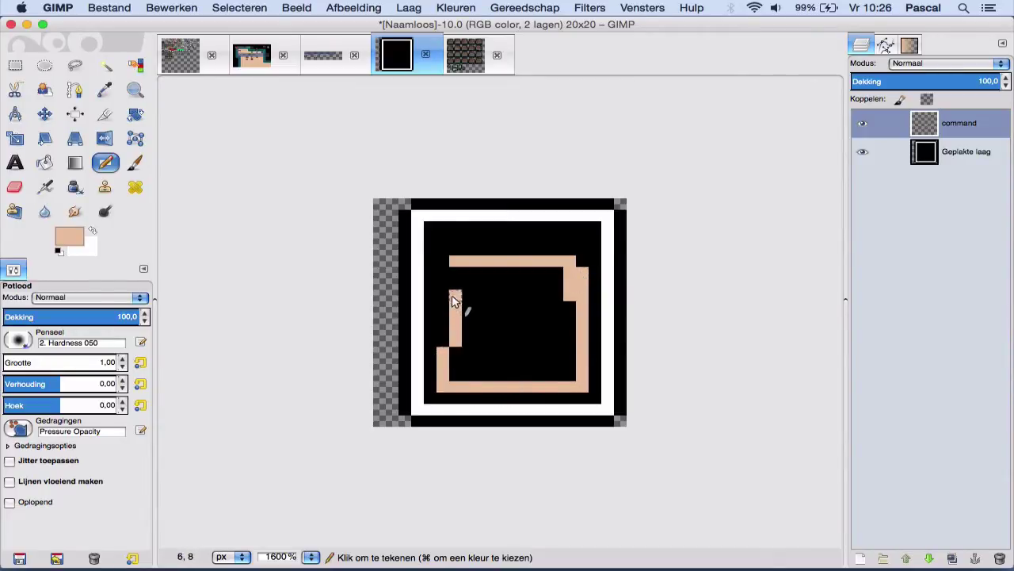
left_click_drag(447, 293, 448, 378)
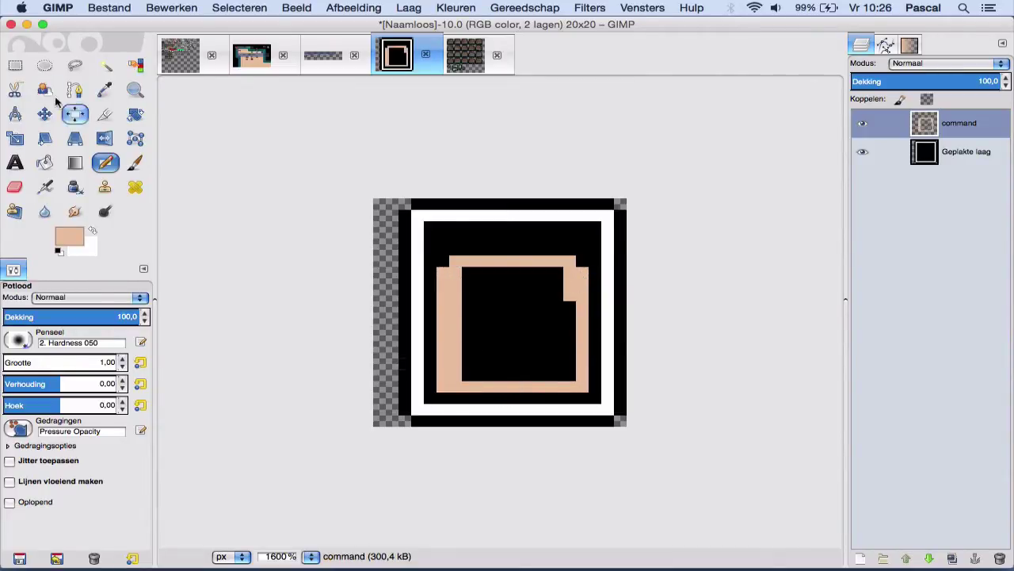
Step: Fill the outlined block with peach and add a shorter peach row on top of it
left_click(44, 162)
left_click(521, 306)
key("n")
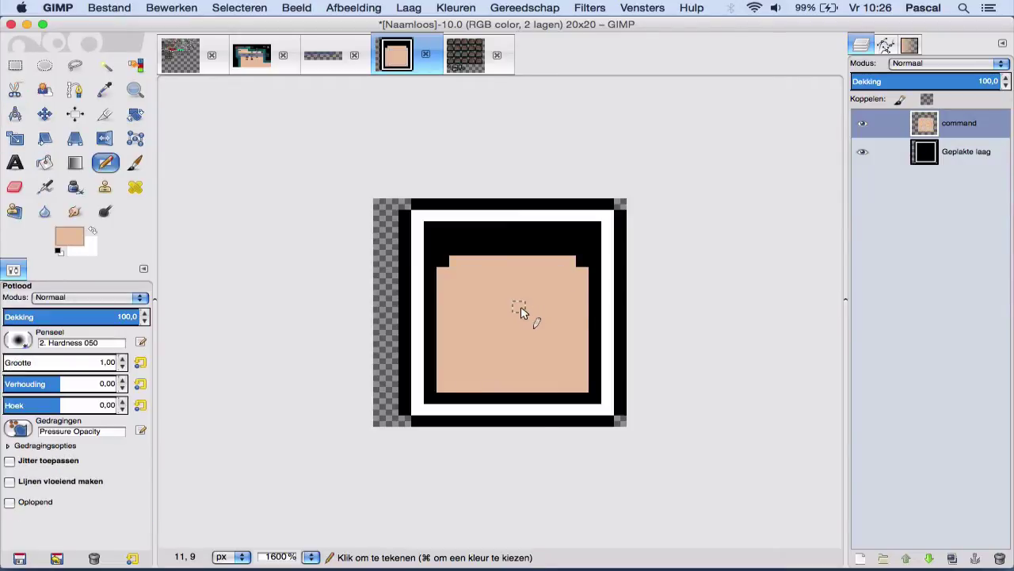
left_click(468, 230, "super")
left_click(472, 260, "super")
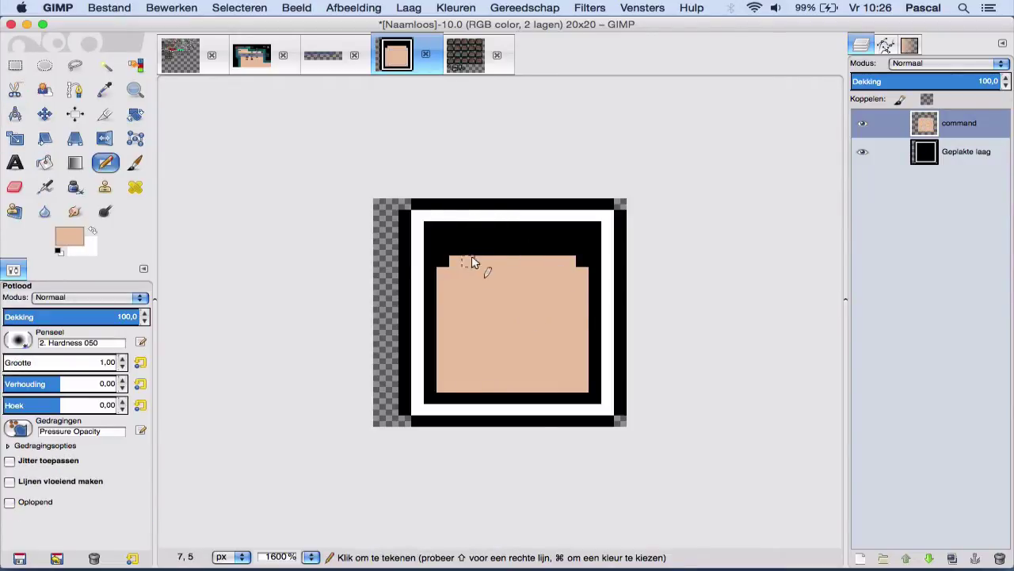
left_click_drag(481, 256, 546, 255)
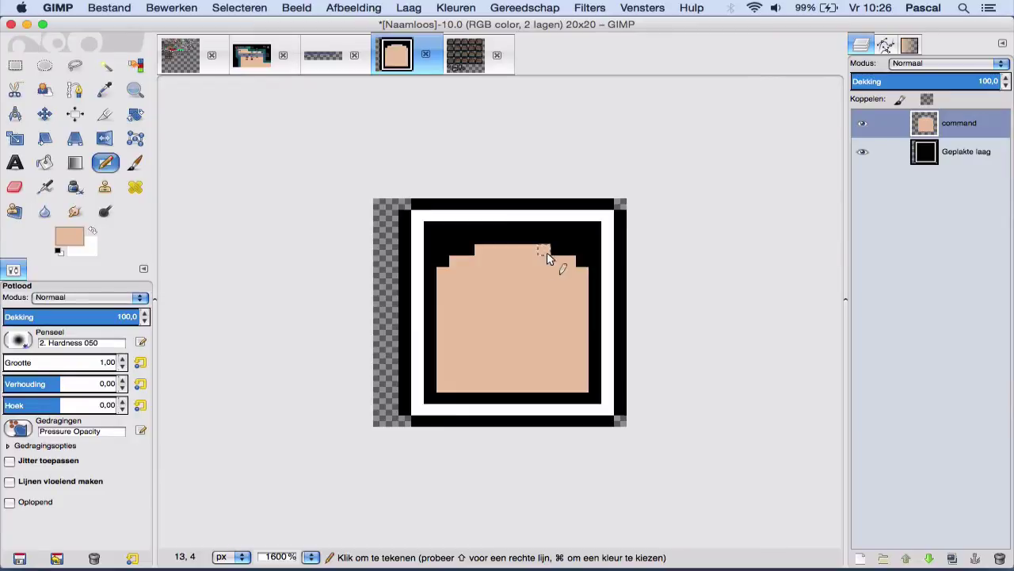
Step: Set the foreground colour to slate blue-grey 445662
left_click(567, 207, "ctrl")
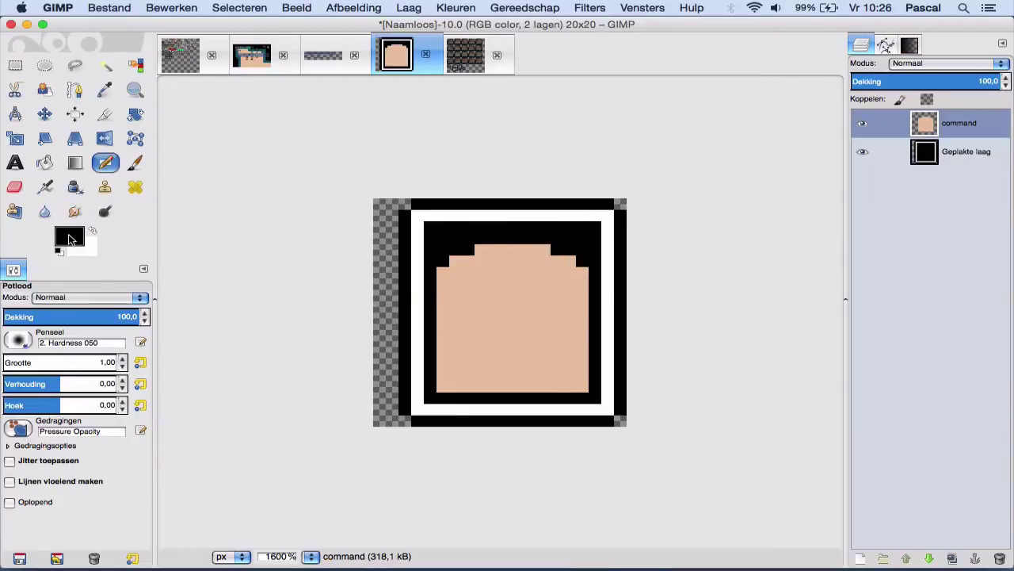
left_click(69, 236)
left_click(473, 168)
left_click_drag(400, 184, 373, 198)
left_click(654, 278)
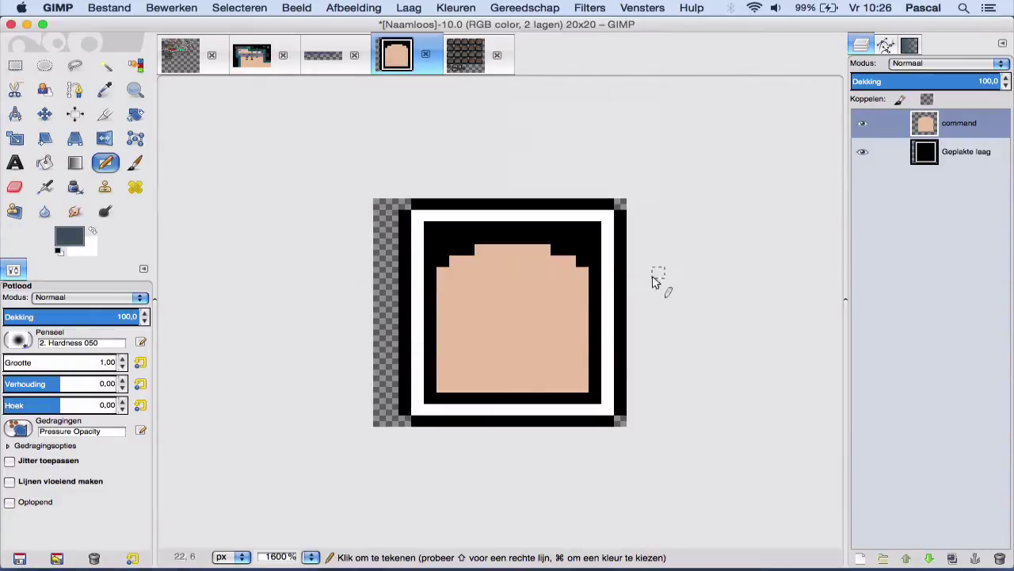
Step: Paint slate blue-grey bands around the peach block, filling the margin up to the white border
left_click_drag(586, 235, 446, 235)
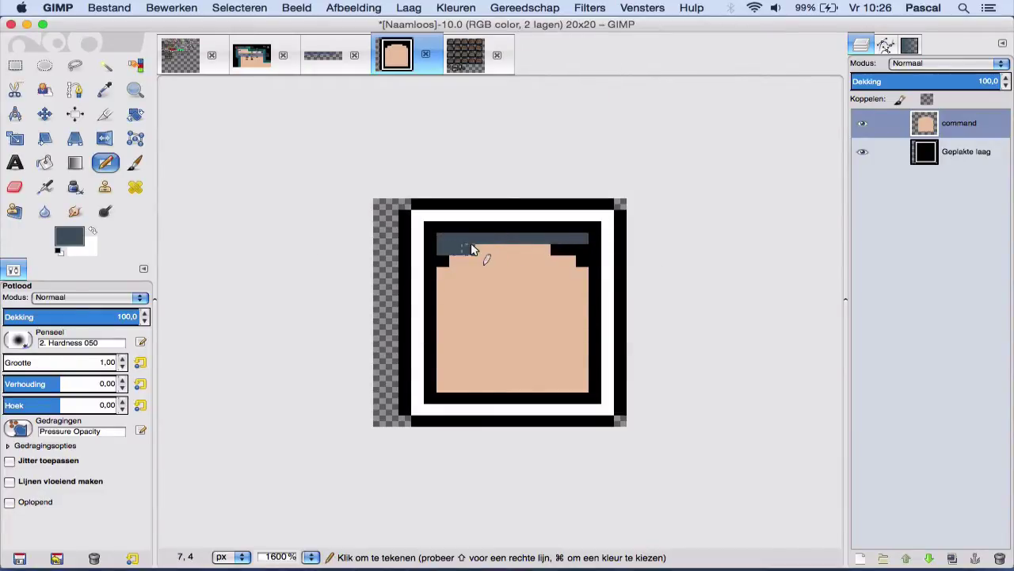
left_click(445, 257)
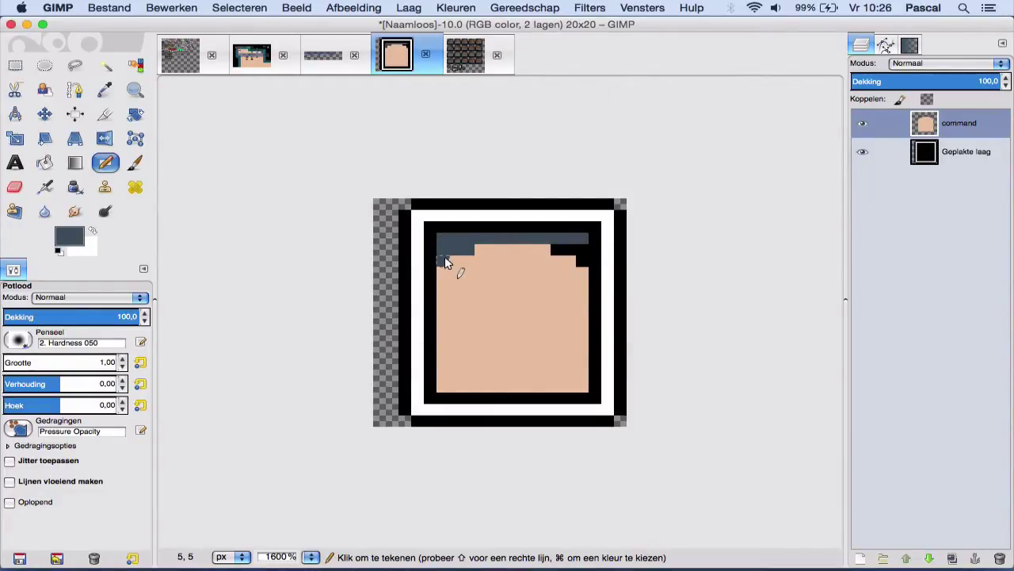
left_click(442, 387, "shift")
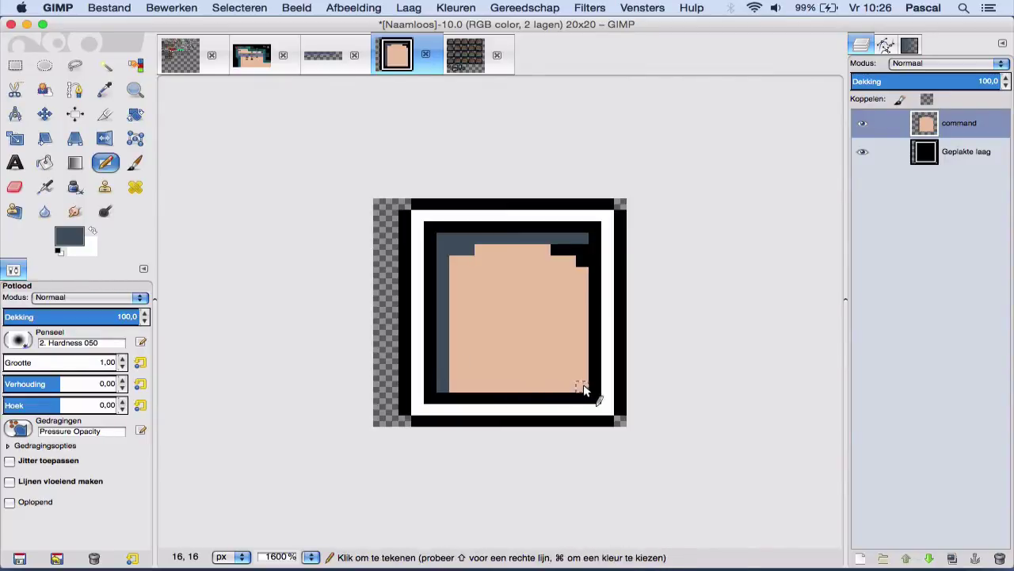
left_click(596, 399)
left_click(597, 230, "shift")
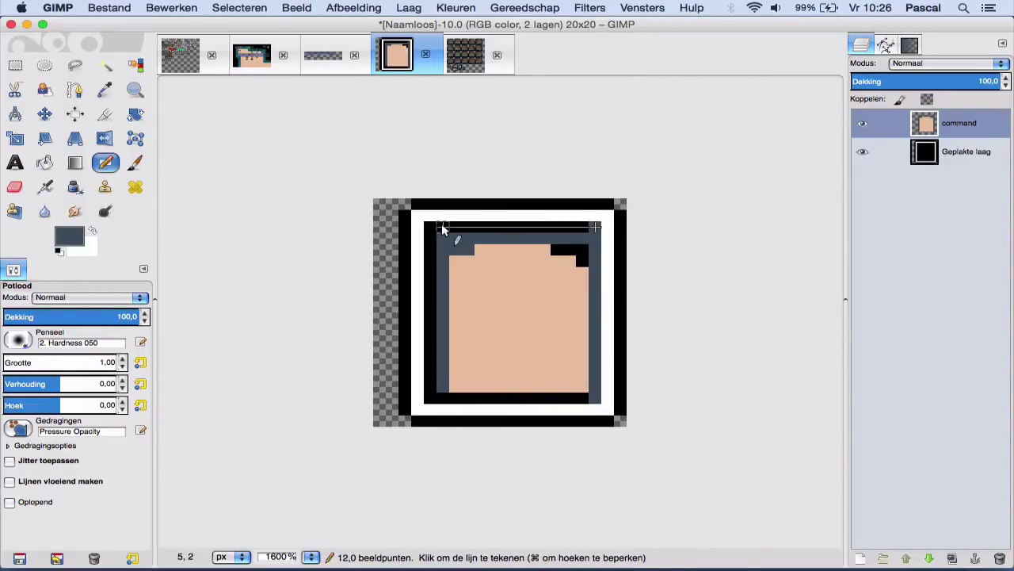
left_click(430, 229, "shift")
left_click(431, 399, "shift")
left_click(591, 399, "shift")
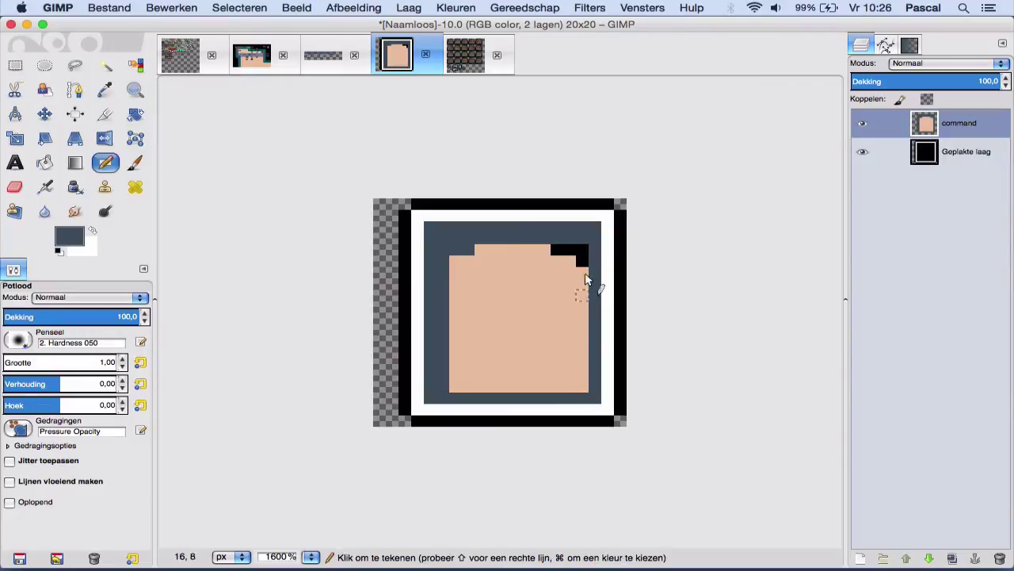
Step: Draw a black outline along the top and upper left edge of the peach block
mouse_move(586, 262)
left_mouse_down()
mouse_move(558, 251)
mouse_move(471, 255)
mouse_move(454, 261)
mouse_move(454, 309)
left_mouse_up()
left_click(620, 211, "super")
left_click(578, 238, "super")
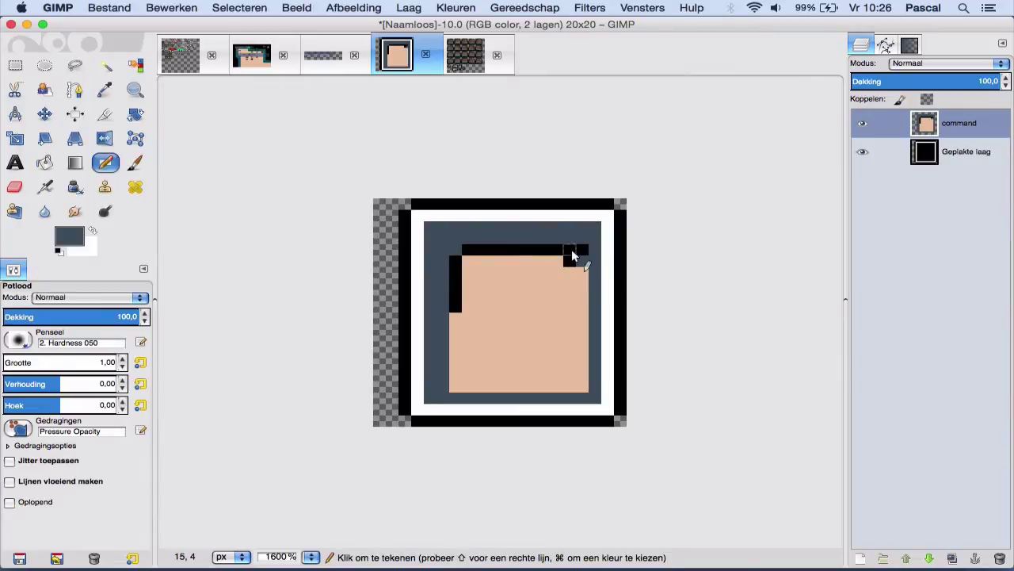
Step: Copy a 12 × 8 px area around the head of the first sprite in the fourth row of mockupplayer.png
left_click(465, 55)
key("r")
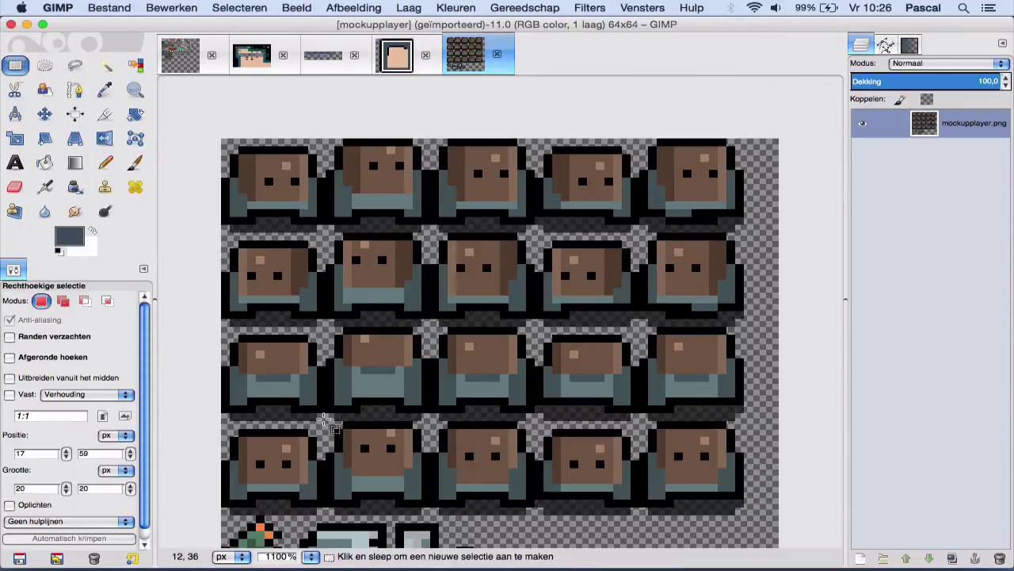
left_click_drag(325, 428, 222, 496)
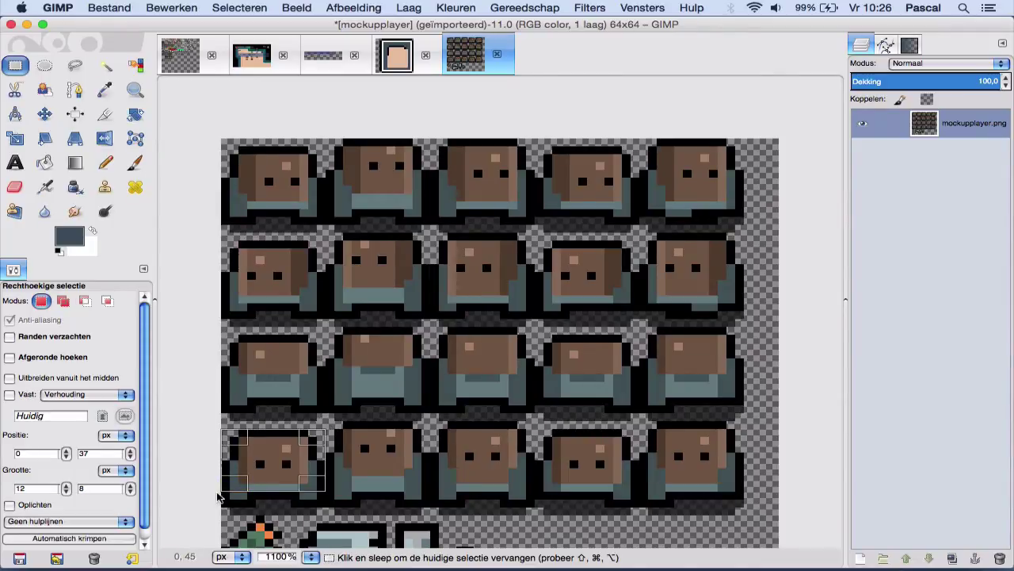
key("super+c")
Step: Clear the command layer, paste the copied head into it and anchor it in the upper middle of the frame
left_click(406, 70)
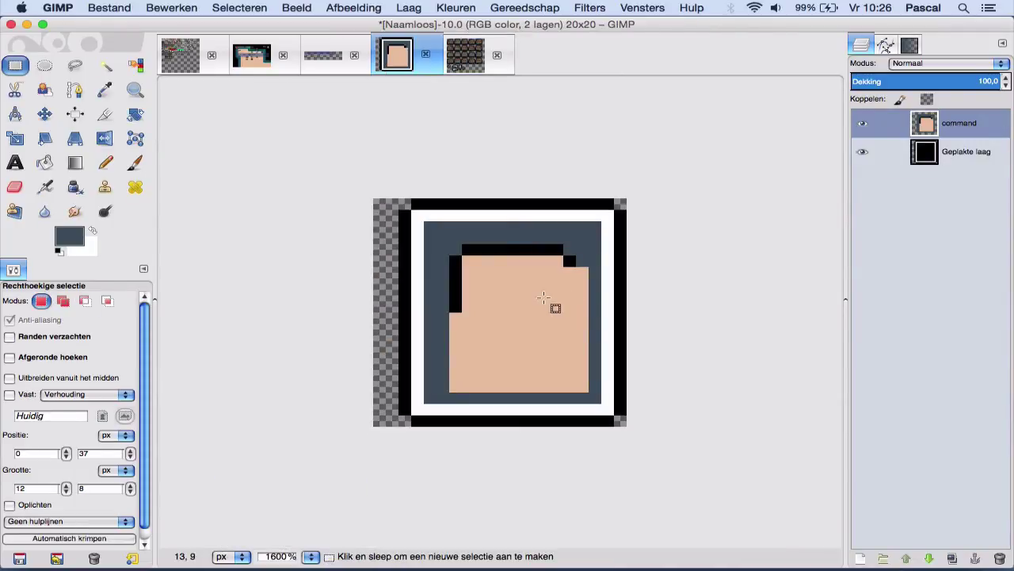
key("Delete")
key("super+v")
left_click_drag(544, 296, 521, 275)
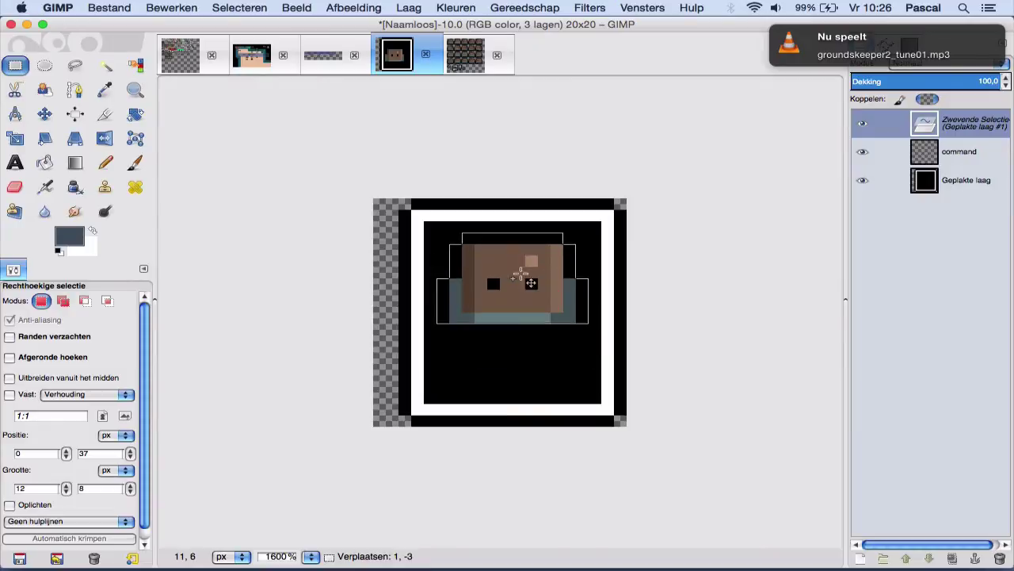
key("super+h")
key("n")
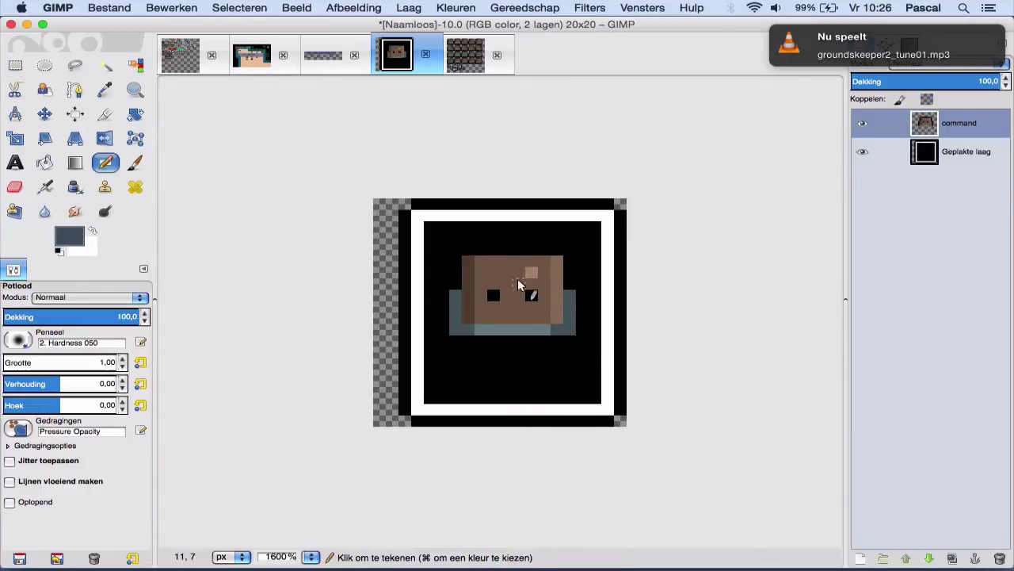
Step: Fill the inner square of the frame layer with dark grey-green 464941
left_click(915, 162)
left_click(69, 236)
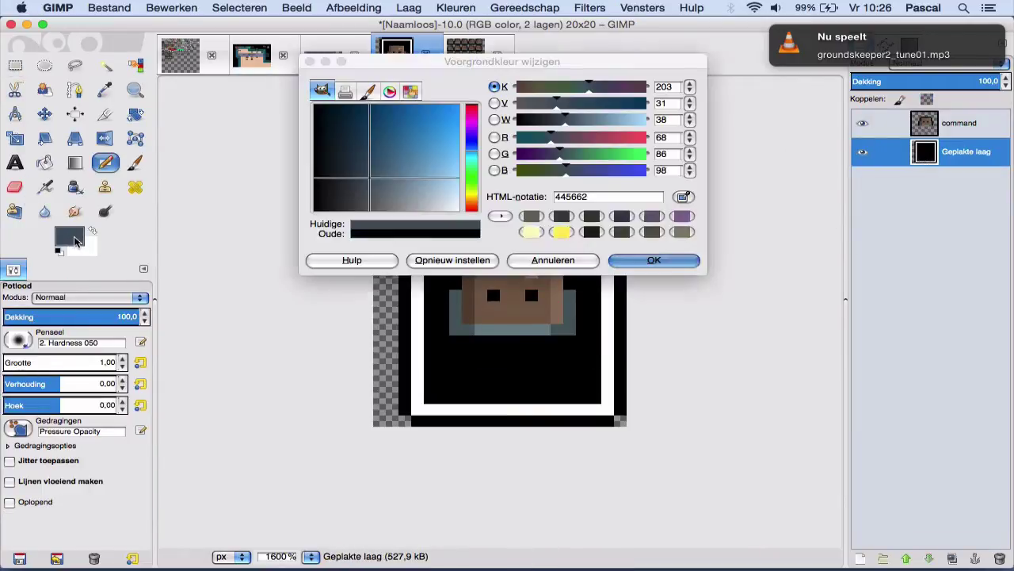
left_click(470, 190)
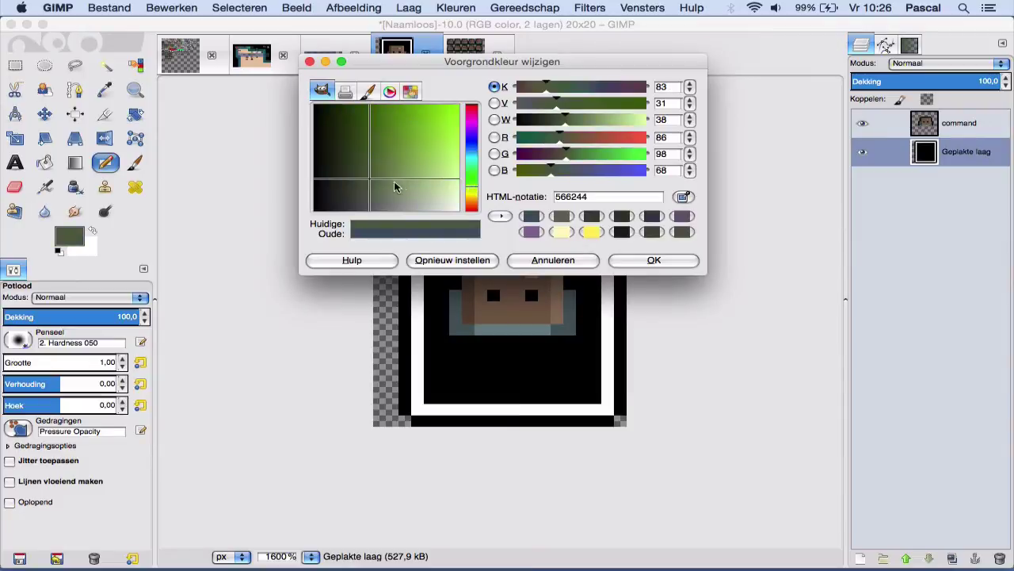
mouse_move(360, 185)
left_mouse_down()
mouse_move(346, 185)
mouse_move(355, 200)
left_mouse_up()
left_click(647, 261)
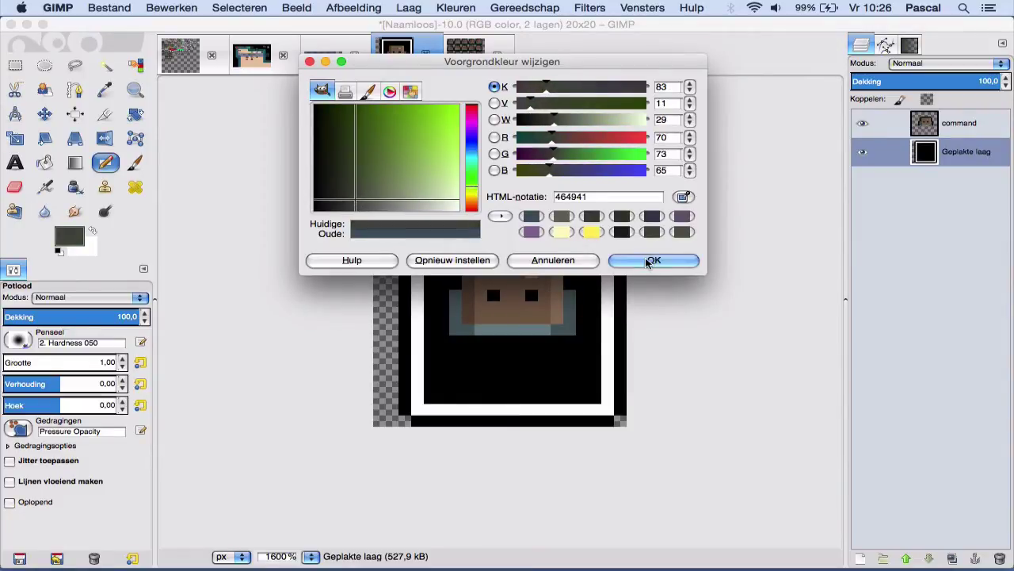
left_click(45, 162)
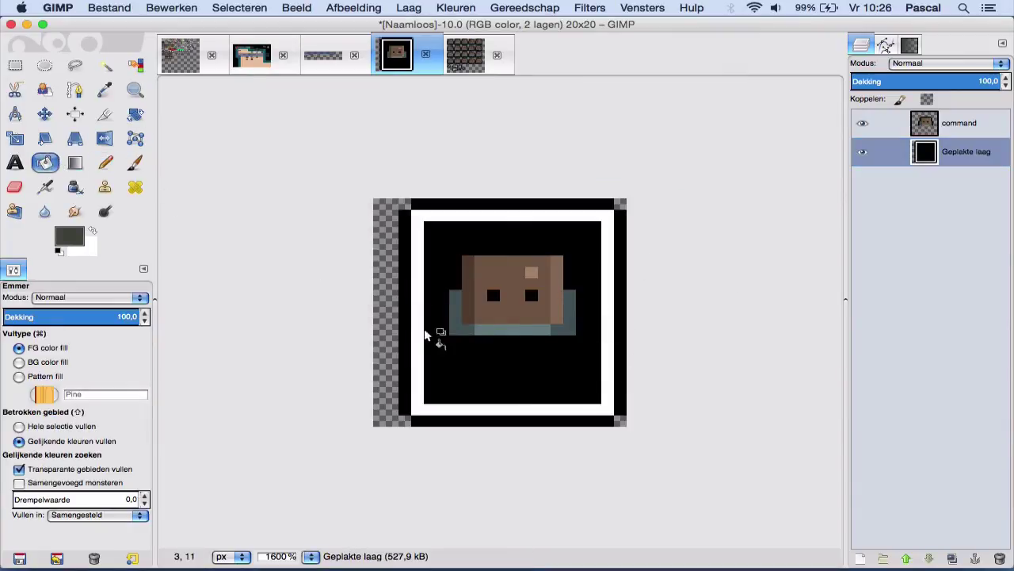
left_click(491, 369)
Step: On the command layer, extend the character's black outline downward along both sides and close it with a bottom edge and two feet
key("n")
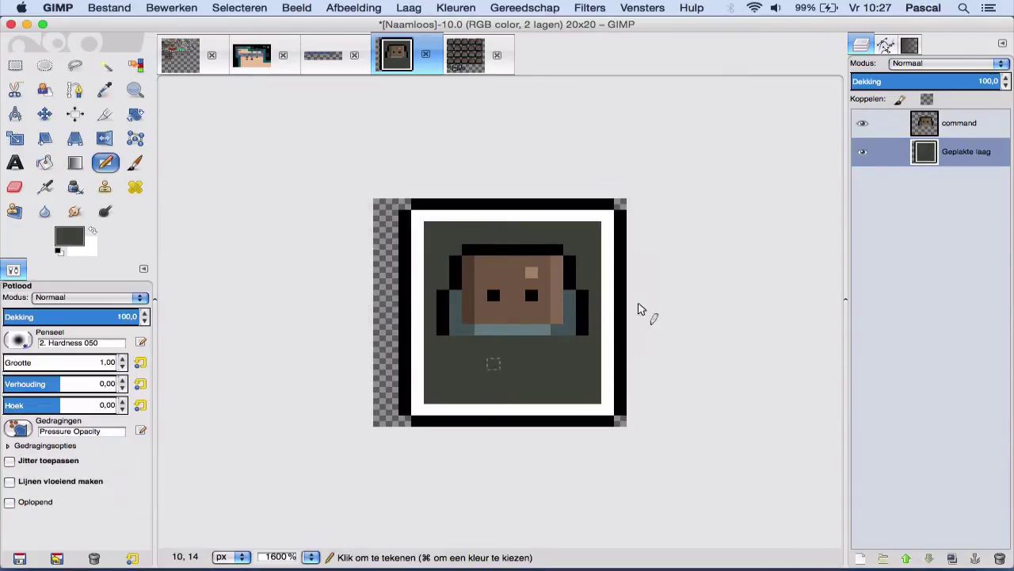
left_click(943, 127)
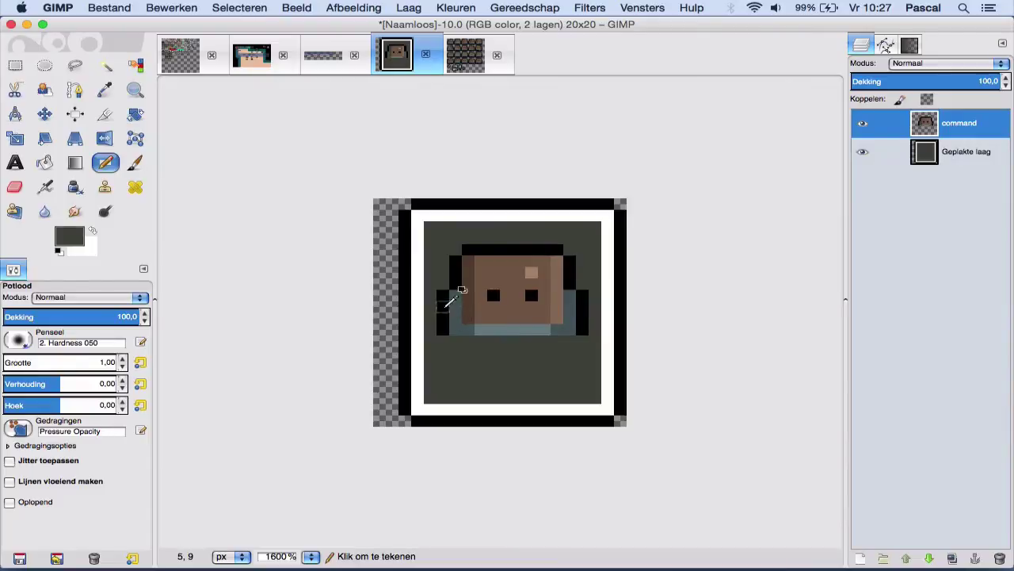
left_click(446, 306, "super")
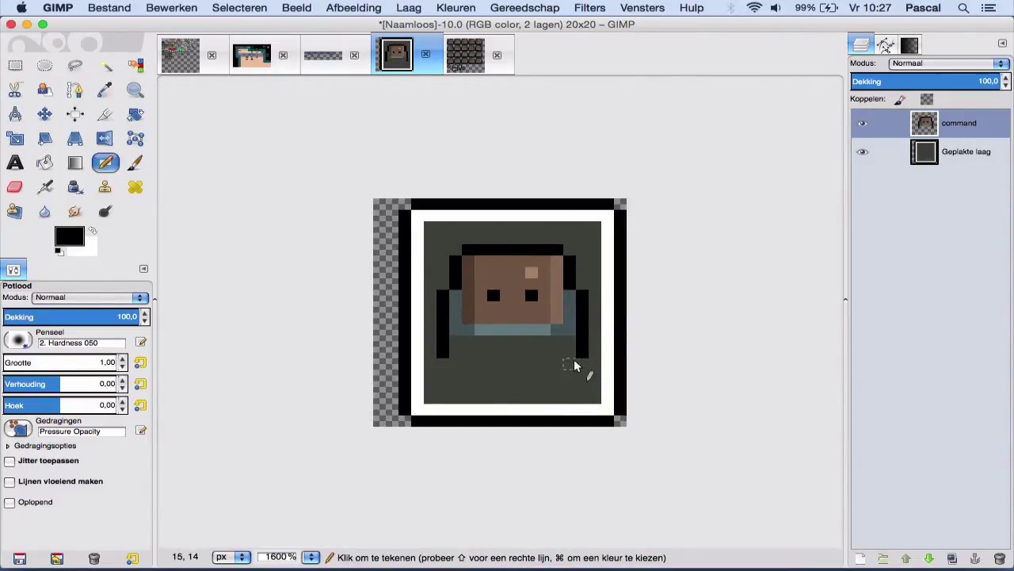
left_click_drag(545, 363, 482, 355)
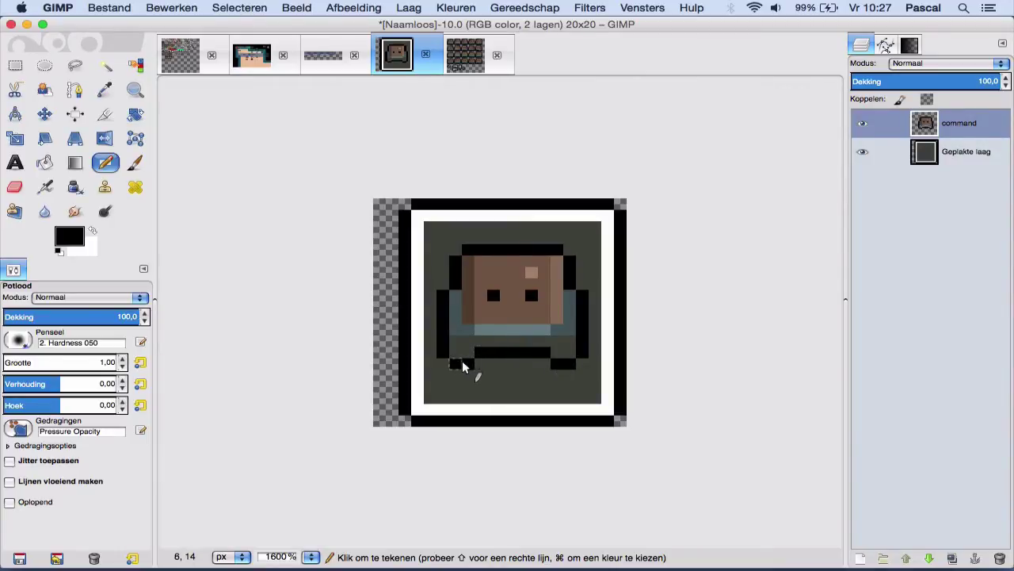
left_click(468, 365)
Step: Paint a light blue visor band, three pixels high, across the face around the two black eyes
key("plus")
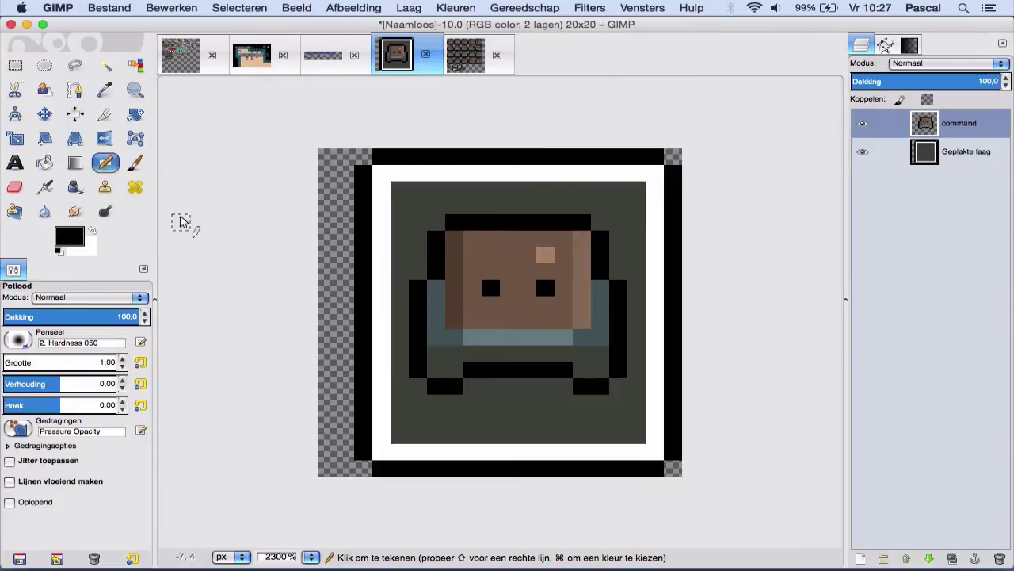
left_click(69, 236)
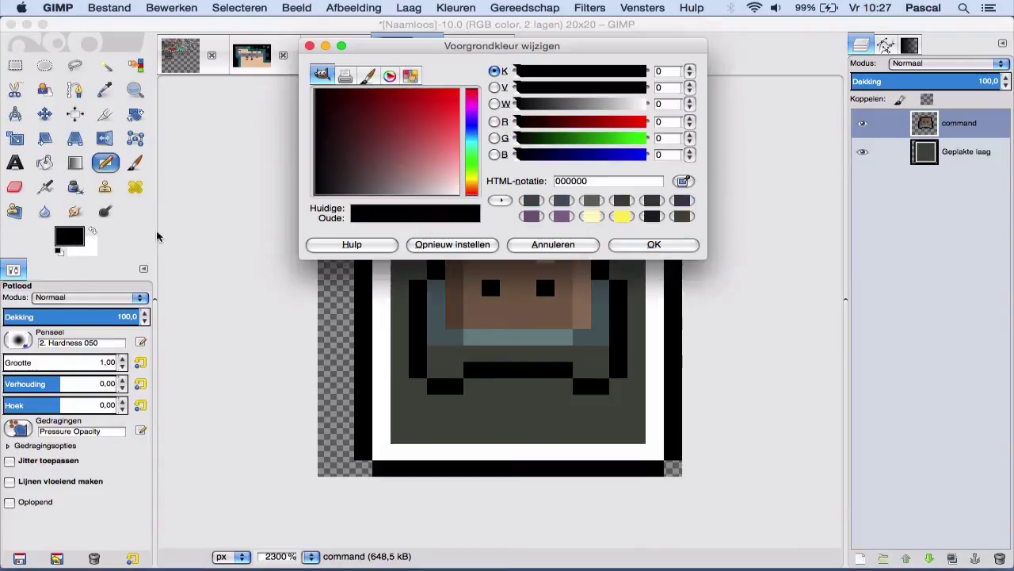
left_click(473, 141)
mouse_move(458, 135)
left_mouse_down()
mouse_move(446, 164)
mouse_move(446, 151)
left_mouse_up()
left_click(654, 242)
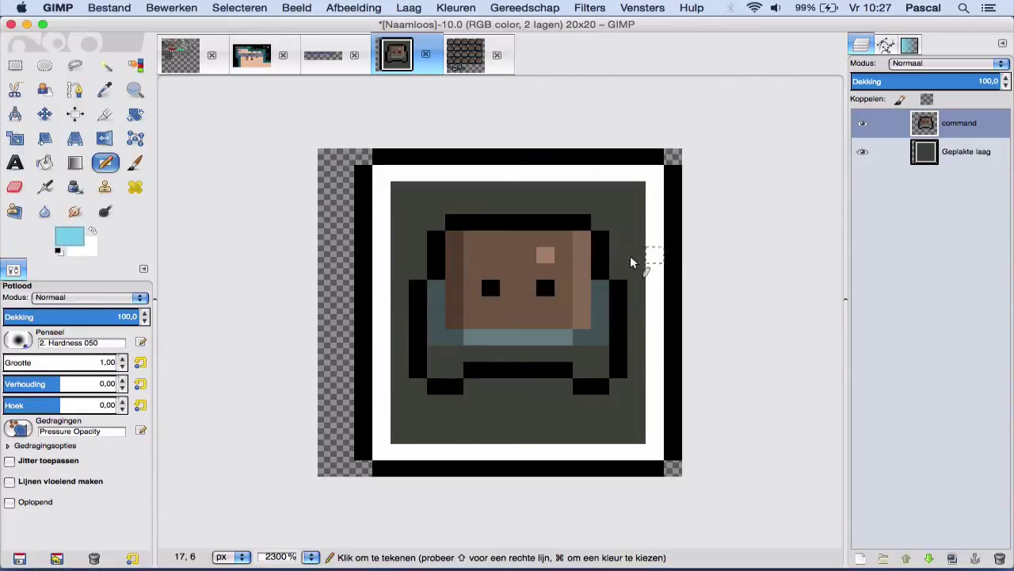
mouse_move(563, 271)
left_mouse_down()
mouse_move(569, 299)
mouse_move(525, 291)
mouse_move(505, 306)
mouse_move(472, 305)
mouse_move(471, 274)
mouse_move(550, 270)
left_mouse_up()
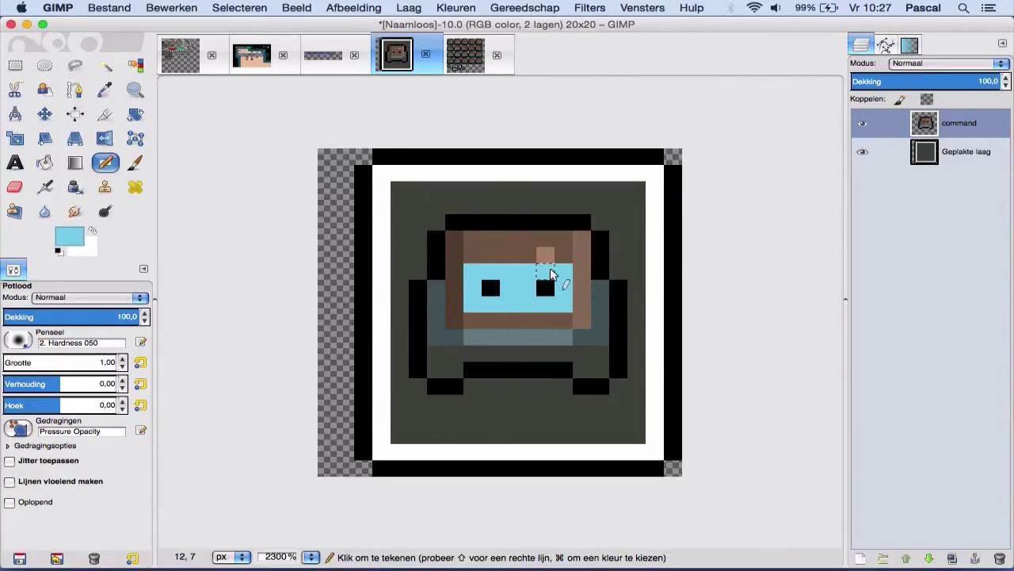
Step: Set the foreground colour to darker blue 45abc8 and shade the left and right ends of the visor
left_click(69, 237)
left_click_drag(447, 130, 429, 116)
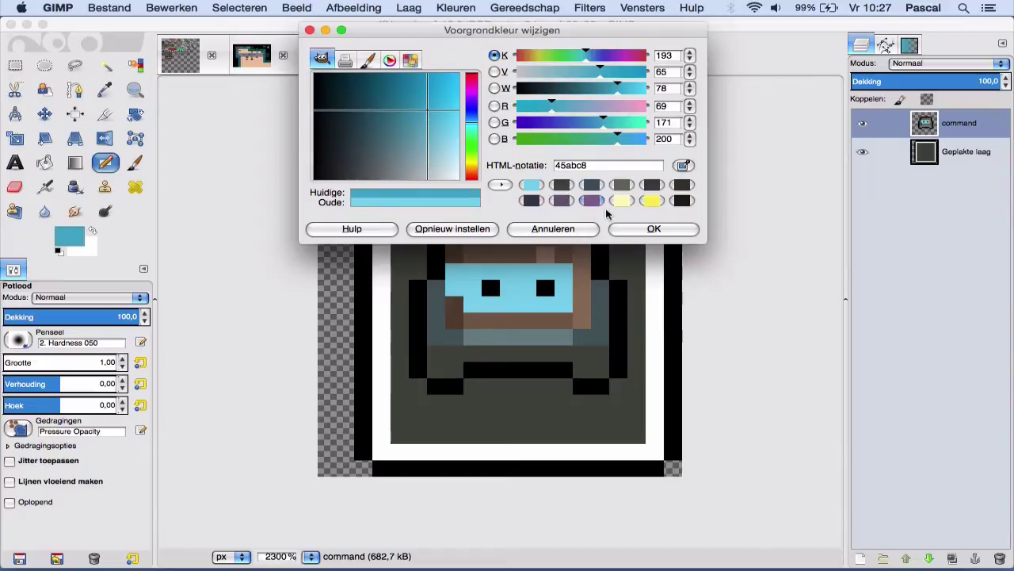
left_click(654, 228)
left_click(455, 276)
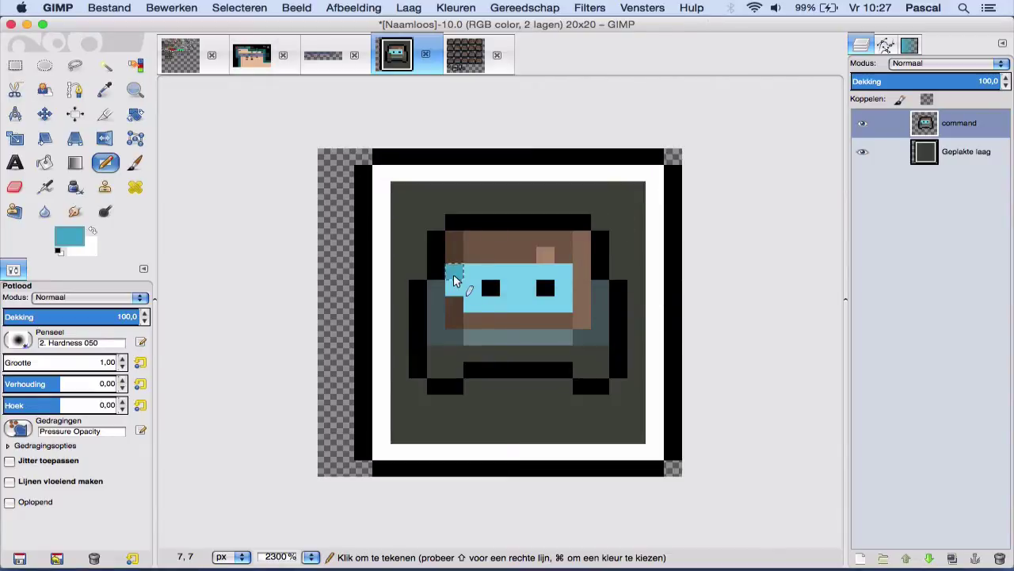
left_click_drag(579, 274, 579, 291)
left_click(581, 253)
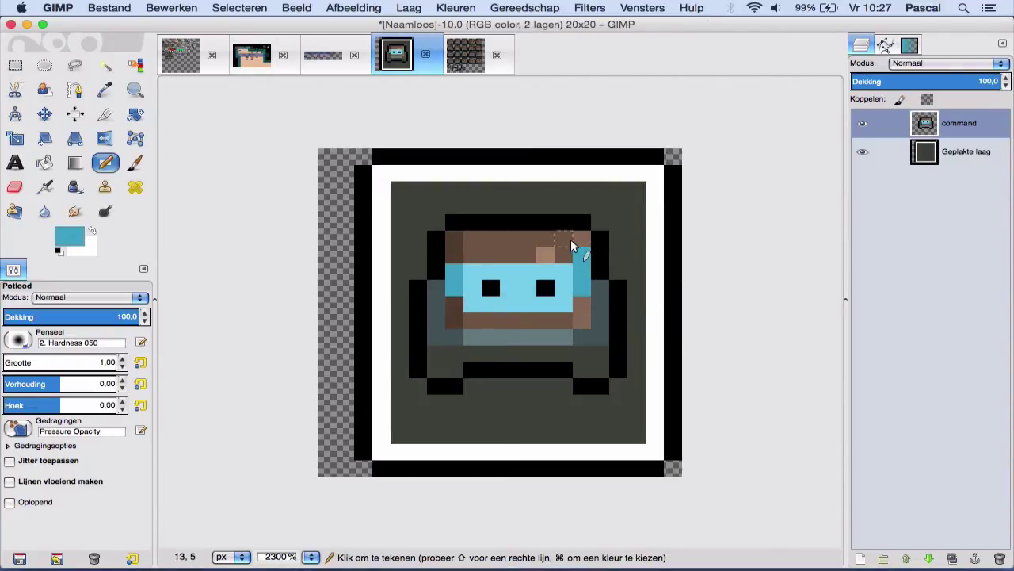
Step: Paint a darker blue raised edge above each eye on the visor, then restore the end pixel of that row to sampled brown
left_click(566, 256)
left_click(545, 257)
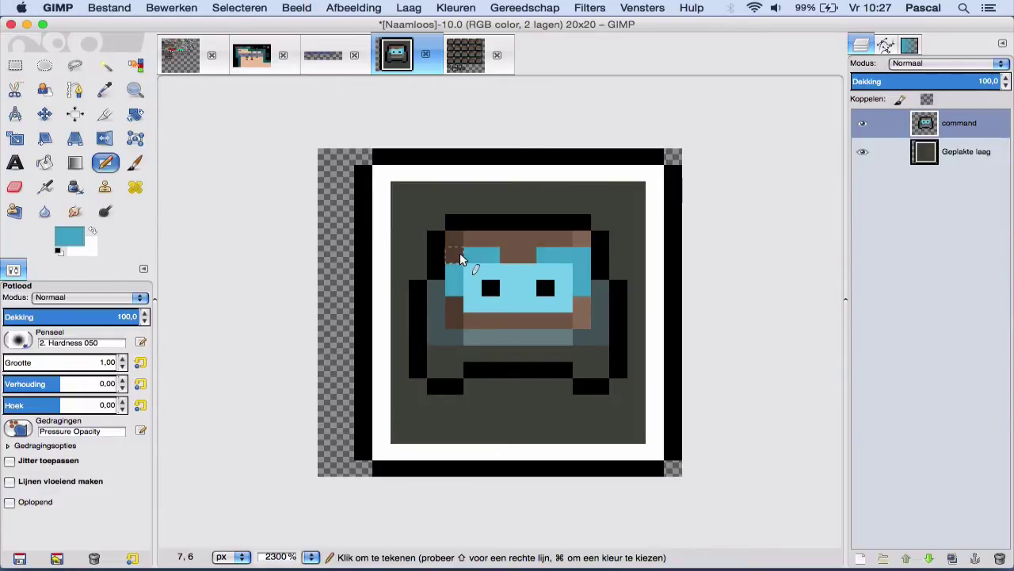
left_click(584, 230, "super")
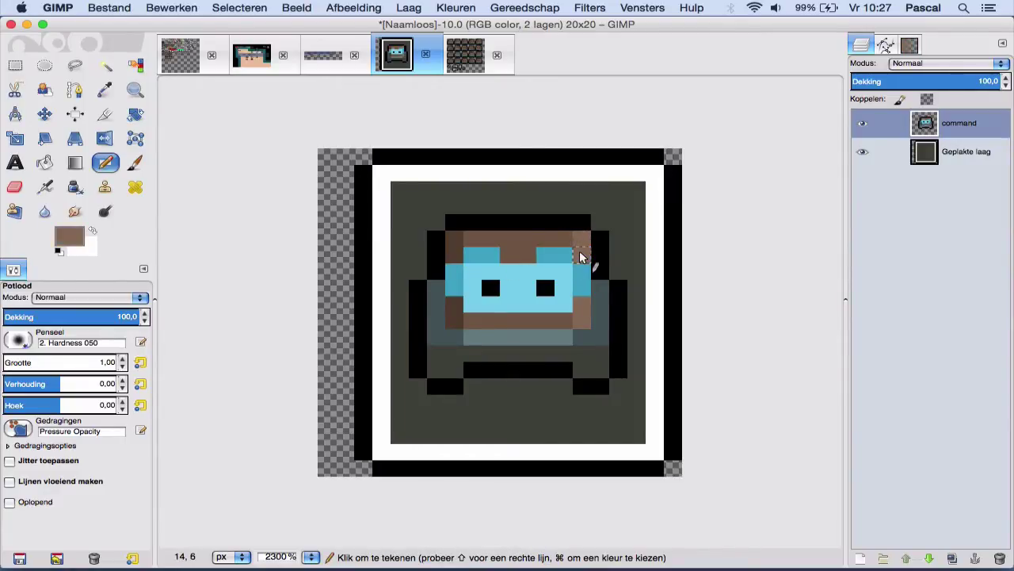
left_click(584, 260)
Step: Set the foreground colour to light skin tone ceb5a0 and paint the two cheek pixels below the visor's right end
left_click(69, 237)
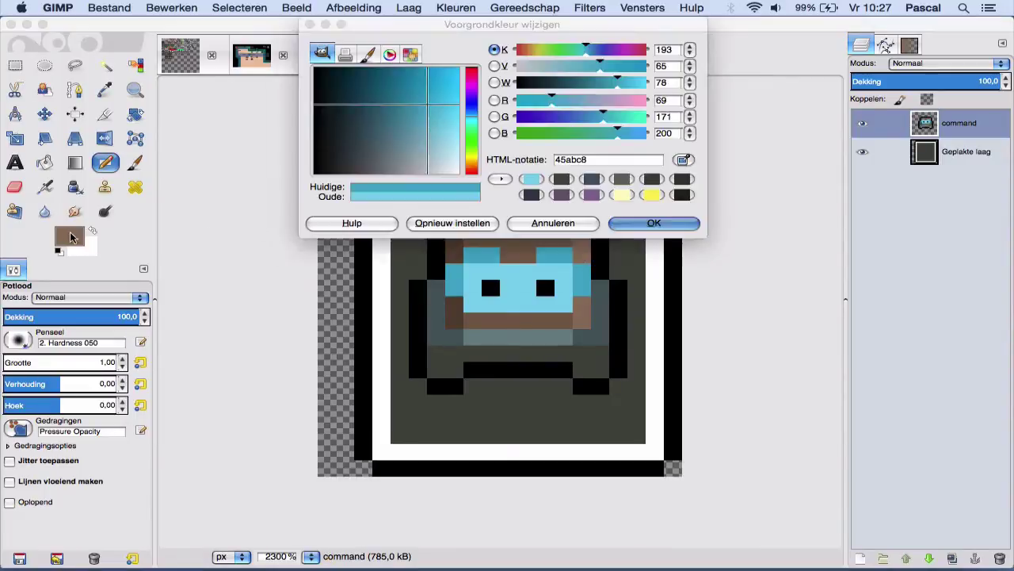
left_click(432, 150)
left_click(650, 224)
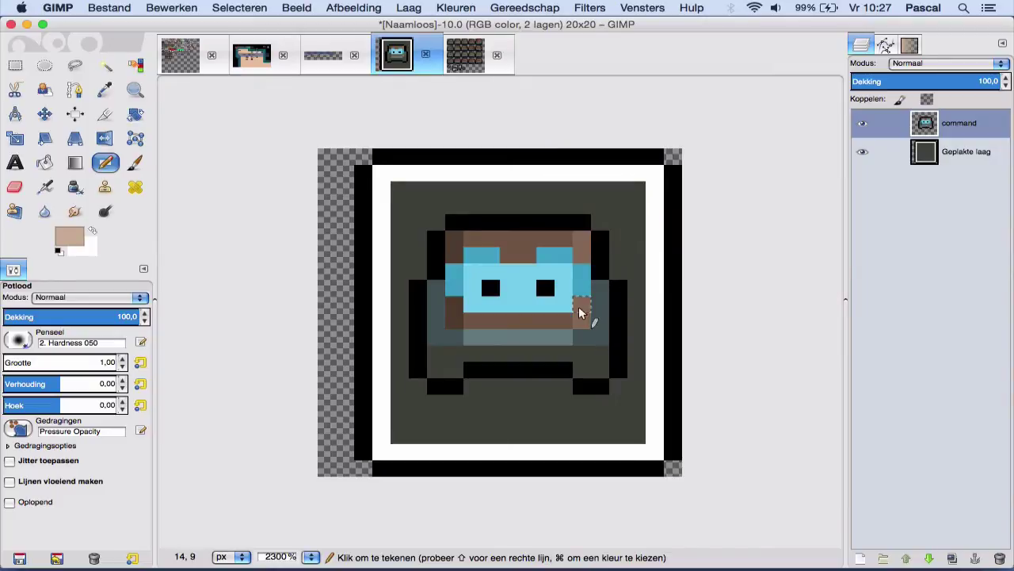
left_click_drag(580, 303, 581, 321)
Step: Set the foreground colour to greyish skin tone aea094 and paint the chin row directly below the visor
left_click(65, 244)
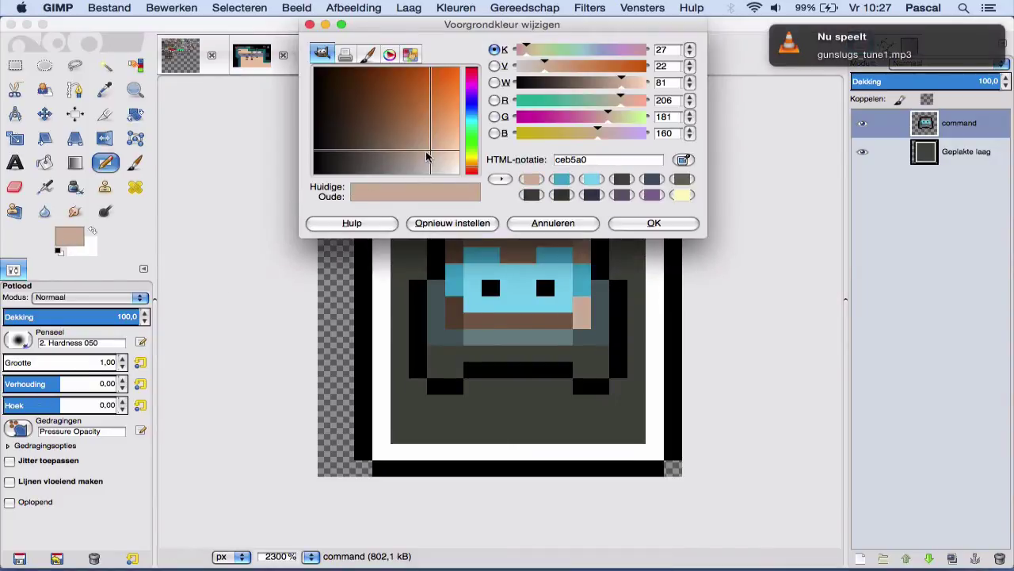
left_click_drag(428, 159, 413, 162)
left_click(654, 222)
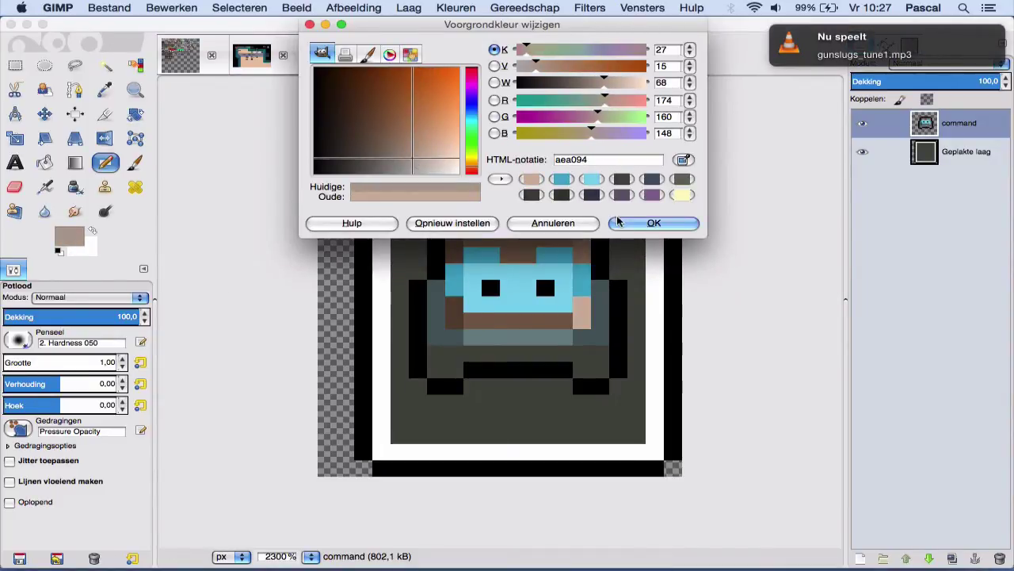
left_click(563, 320)
left_click(474, 320)
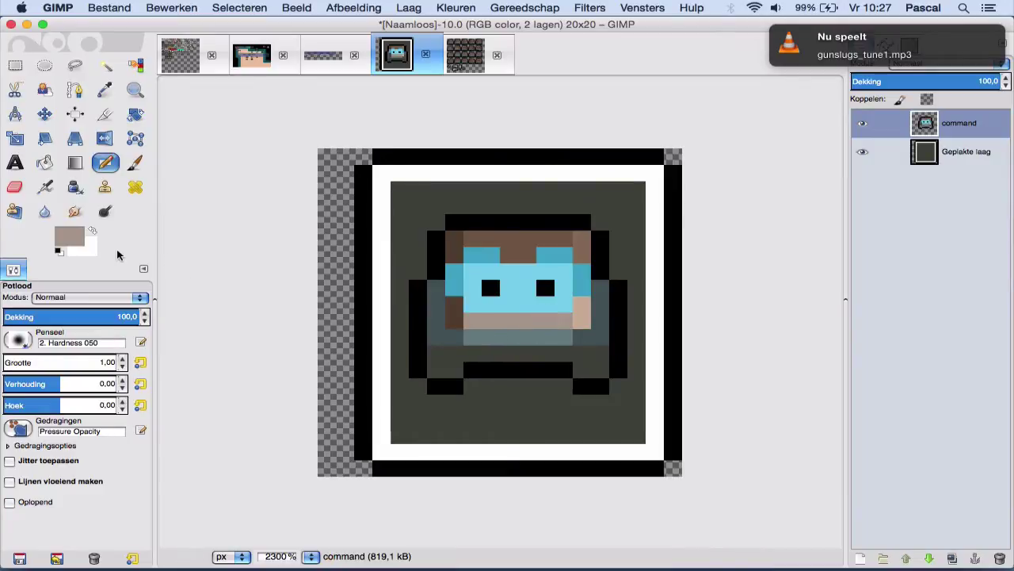
Step: Set the foreground colour to darker skin tone 928479 and paint the two cheek pixels below the visor's left end
left_click(80, 238)
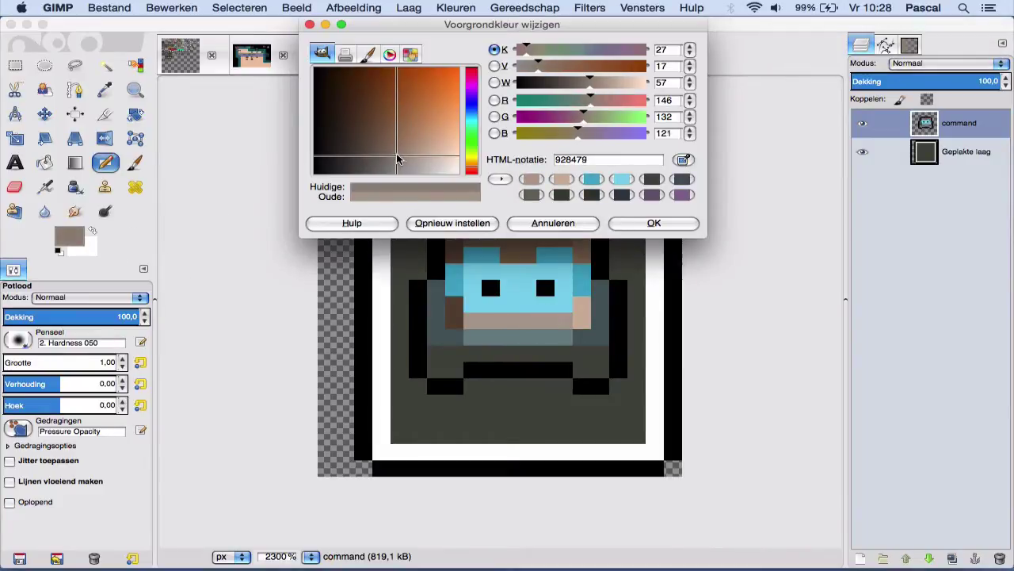
left_click(553, 223)
left_click_drag(455, 310, 459, 318)
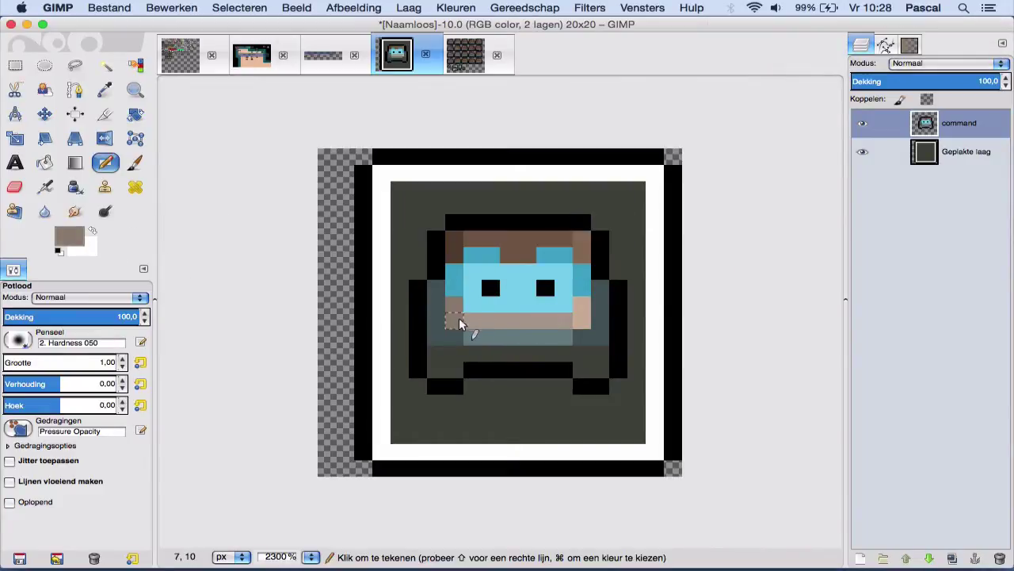
Step: Recolour the brown area above the visor with the suit's sampled grey-teal, adding its darker shade at the upper corners
left_click(490, 328, "super")
mouse_move(476, 239)
left_mouse_down()
mouse_move(565, 237)
mouse_move(517, 254)
left_mouse_up()
left_click(599, 287, "super")
mouse_move(587, 263)
left_mouse_down()
mouse_move(593, 254)
mouse_move(564, 242)
left_mouse_up()
left_click(545, 332, "super")
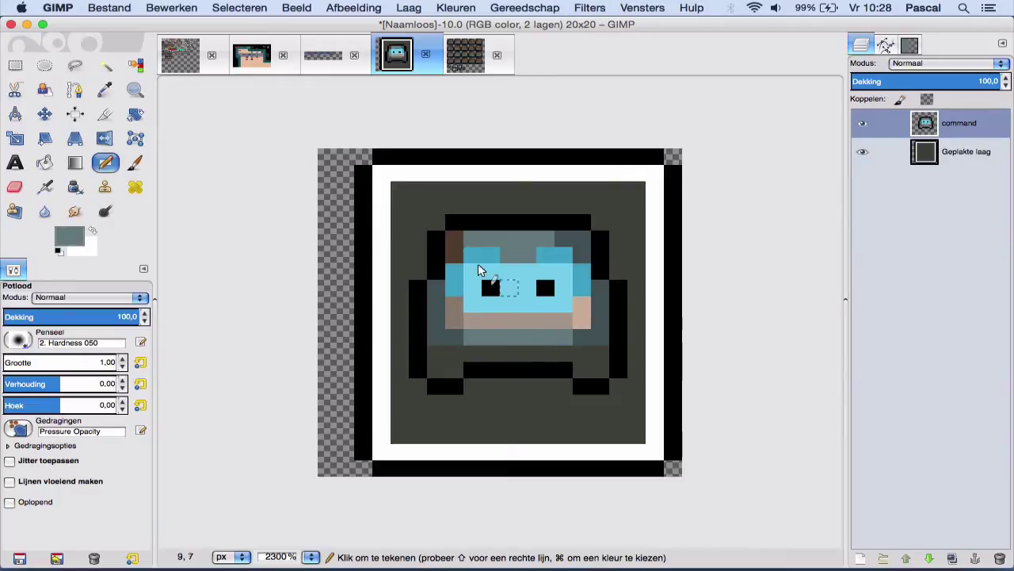
left_click_drag(454, 255, 455, 243)
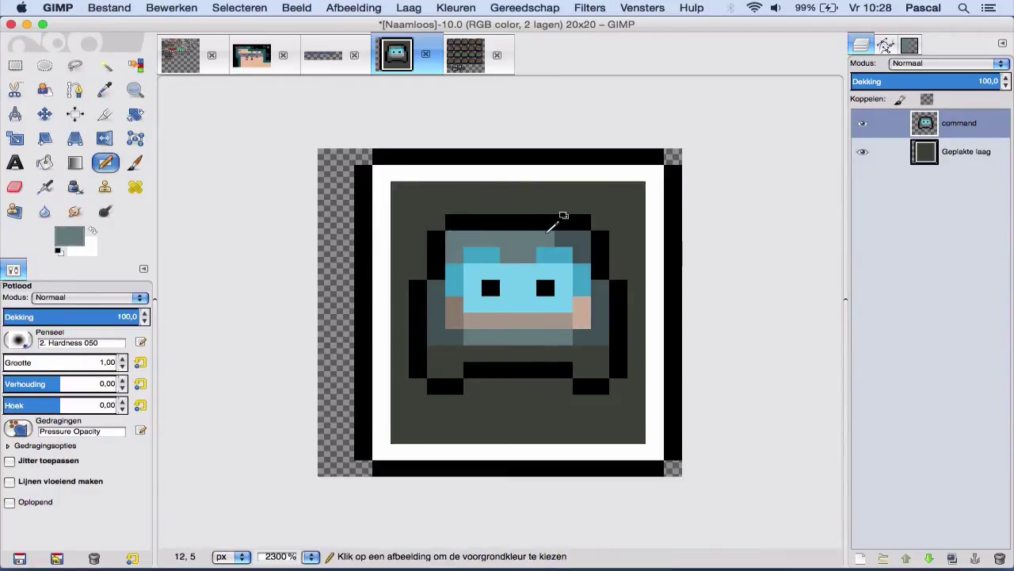
left_click(561, 238, "super")
left_click(456, 241)
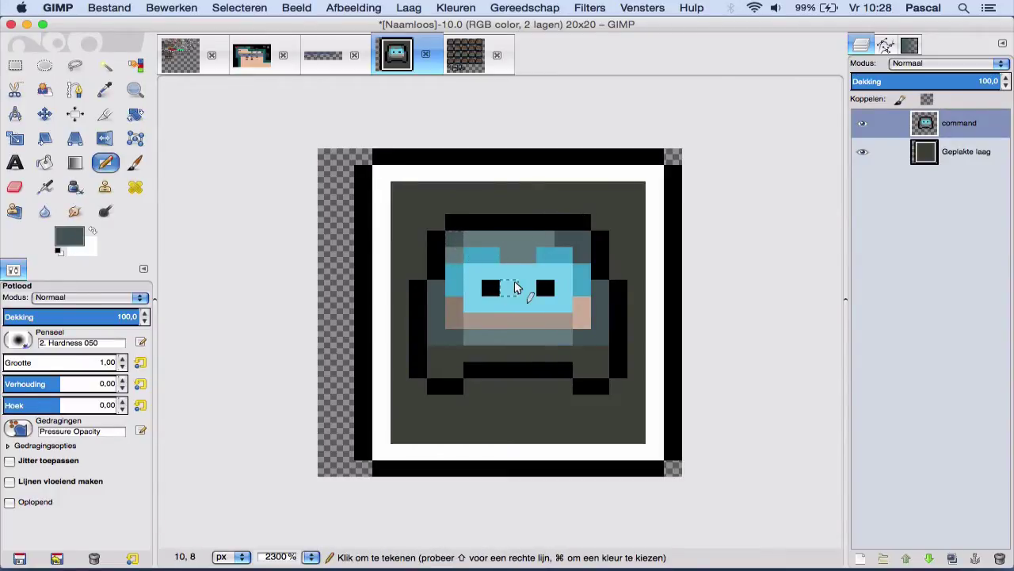
Step: Recolour both eyes with the visor's darker blue and fill the empty lower body with the suit's dark blue-grey
left_click(589, 277, "super")
left_click(546, 288)
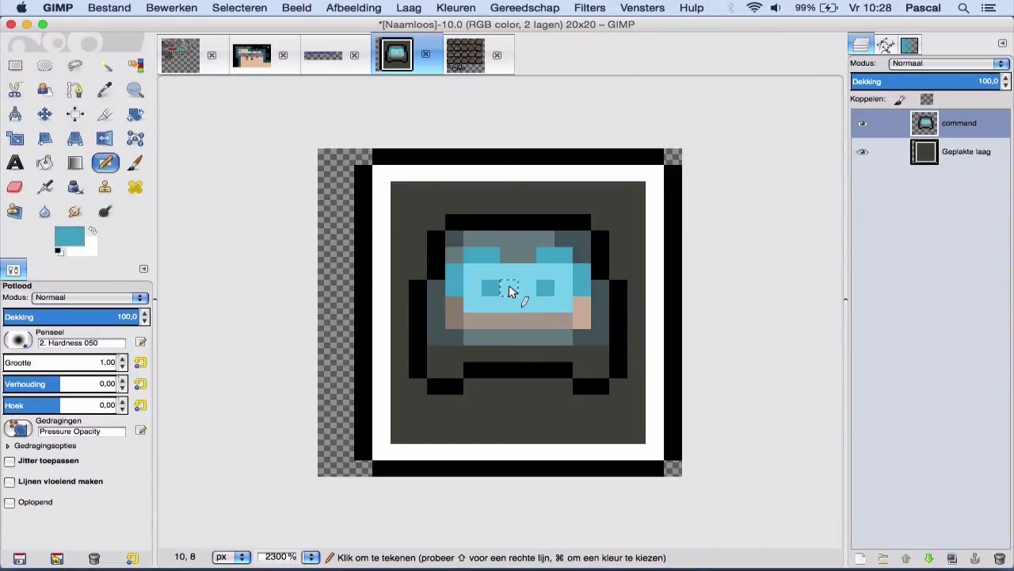
left_click(456, 341, "super")
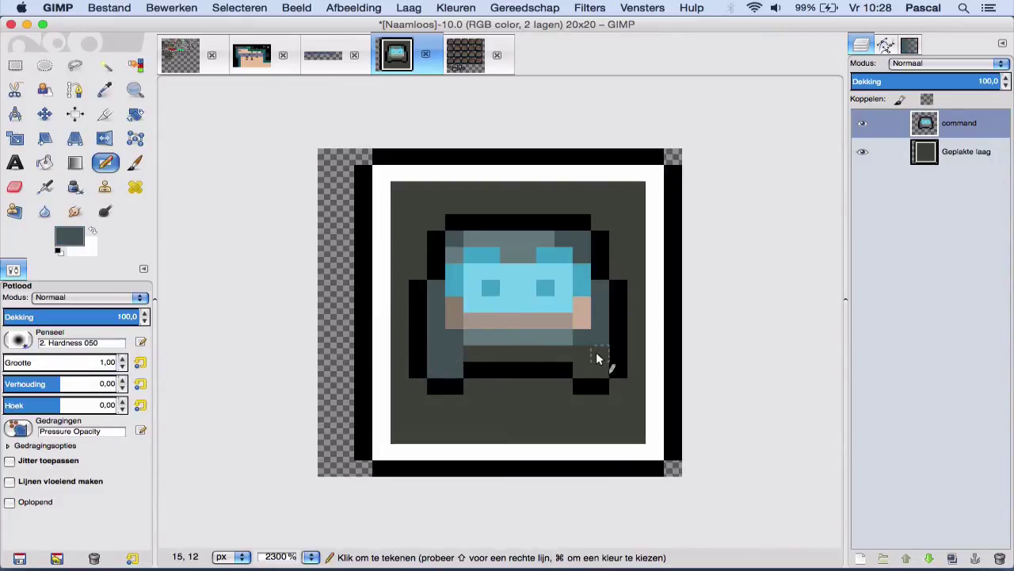
mouse_move(594, 362)
left_mouse_down()
mouse_move(568, 351)
mouse_move(482, 349)
left_mouse_up()
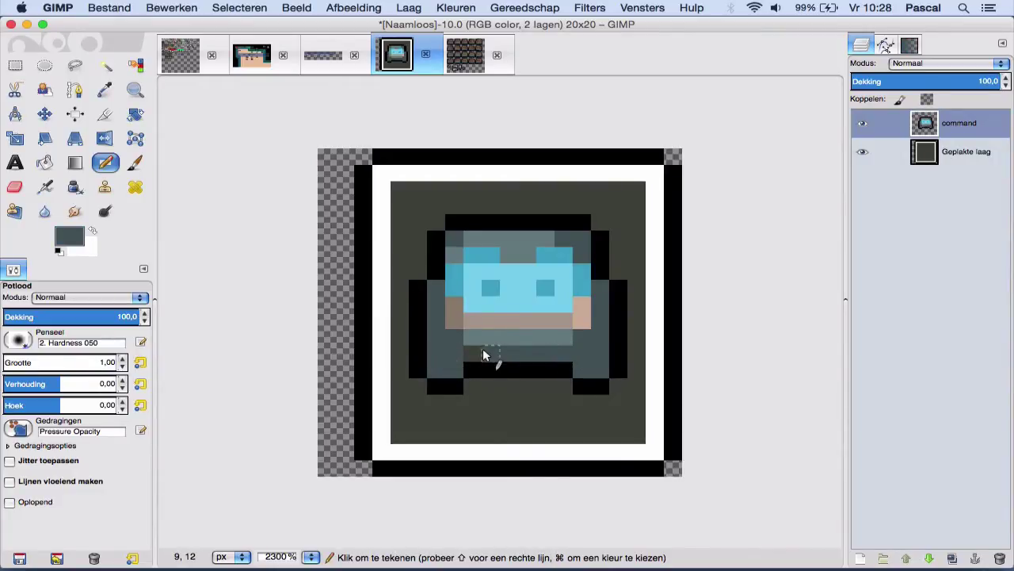
Step: Copy the visible content of the command icon image and switch to the mockup.xcf image
left_click(15, 65)
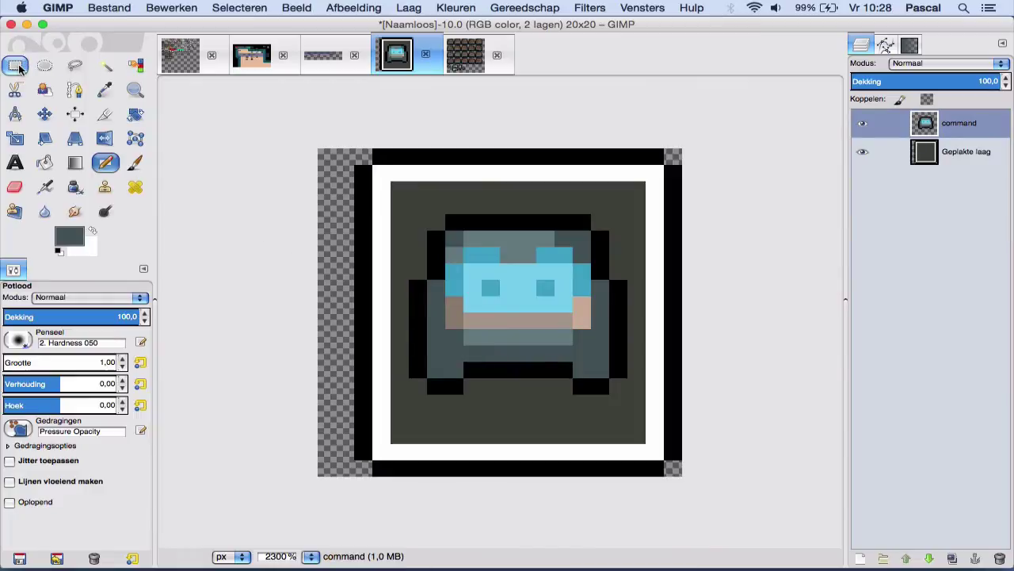
left_click(171, 8)
left_click(203, 101)
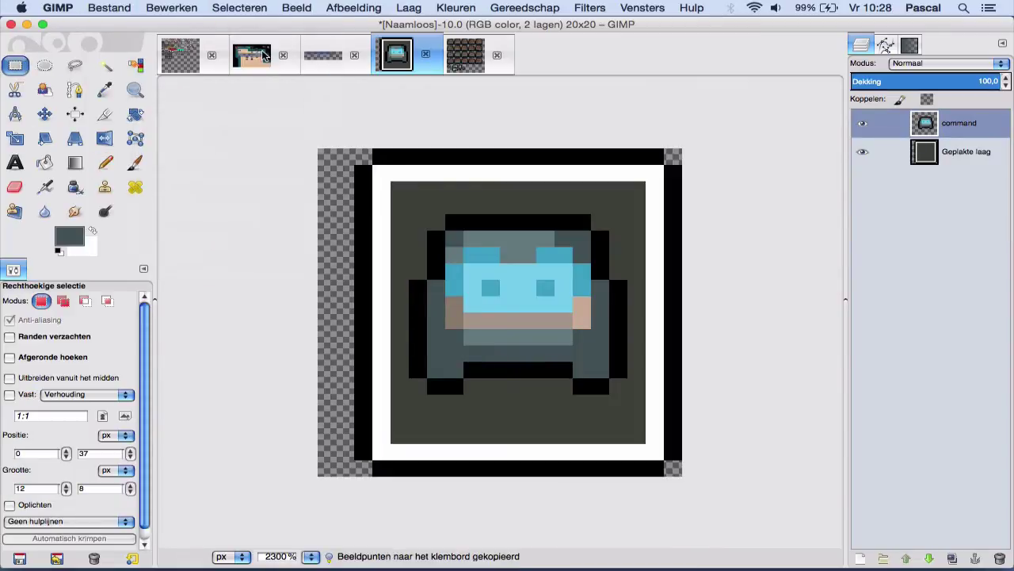
left_click(252, 55)
key("super+v")
key("super+h")
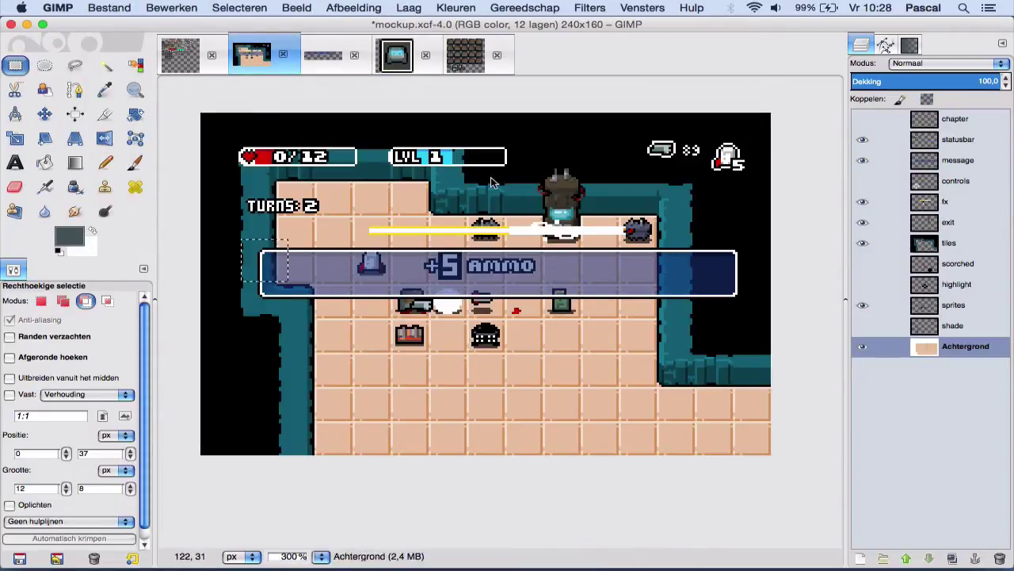
Step: Add a transparent 240 x 160 layer named command above the message layer and anchor the pasted icon at the message bar's left end
left_click(962, 161)
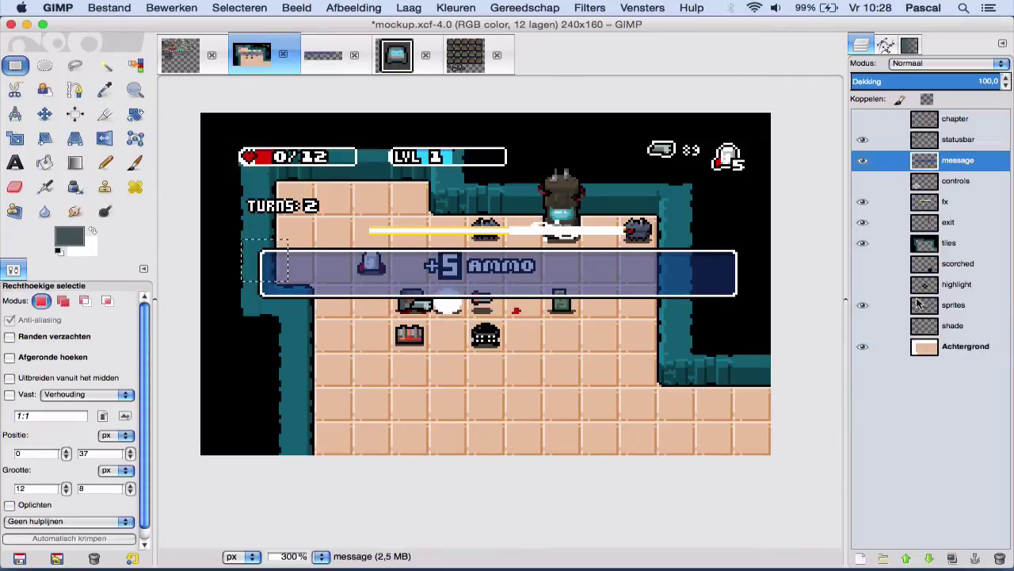
left_click(863, 558)
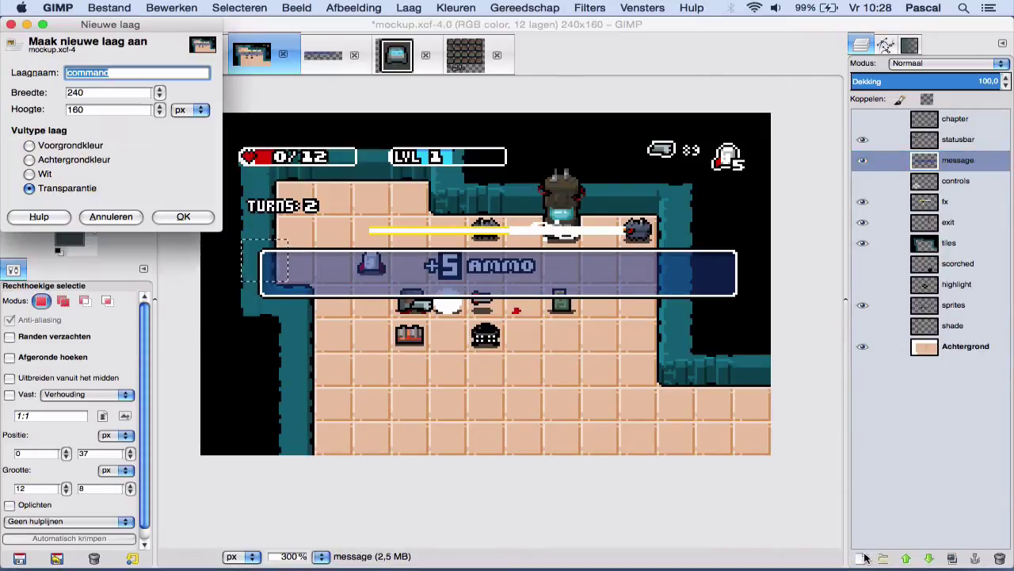
key("Return")
key("super+v")
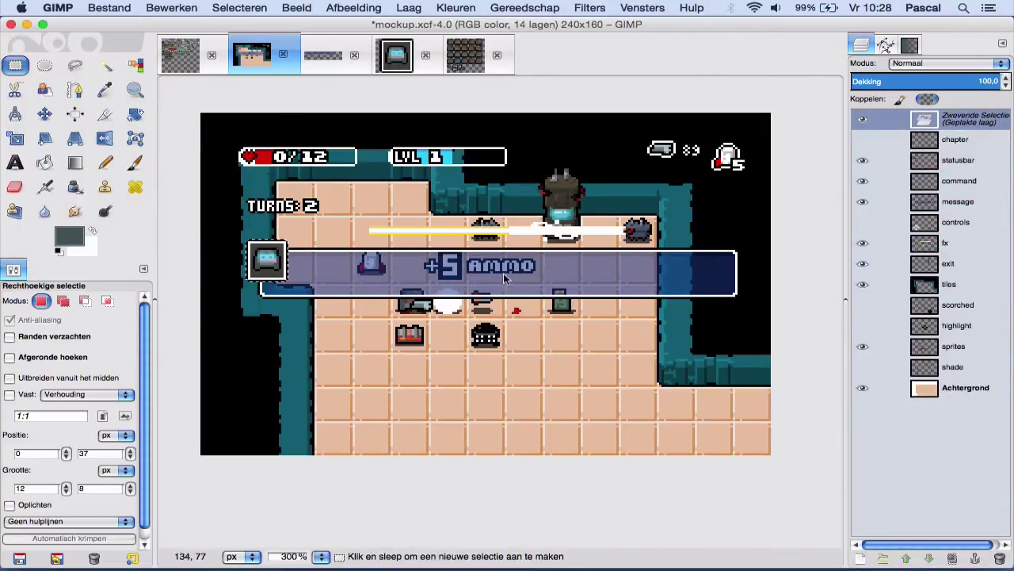
key("super+h")
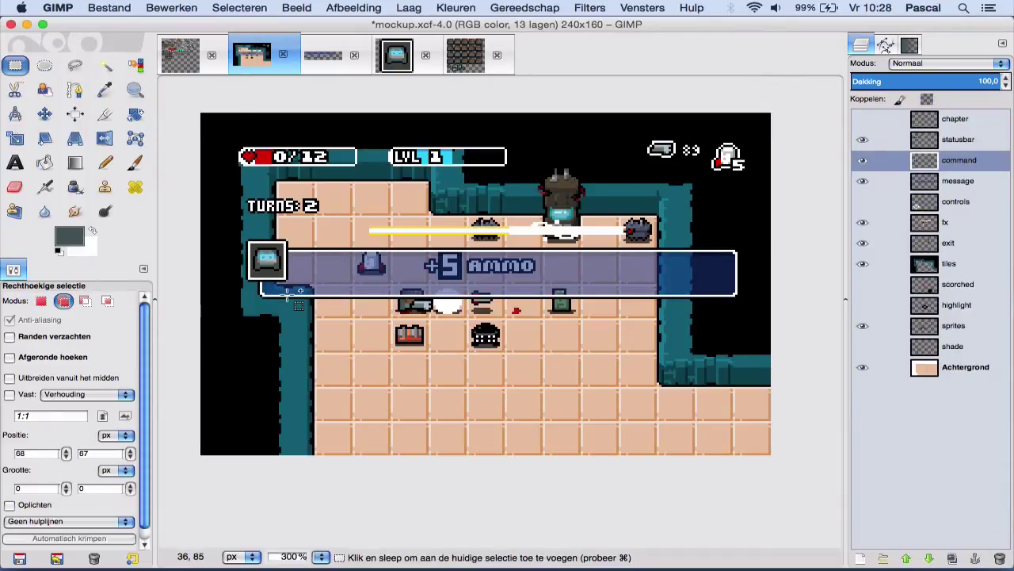
key("plus")
key("minus")
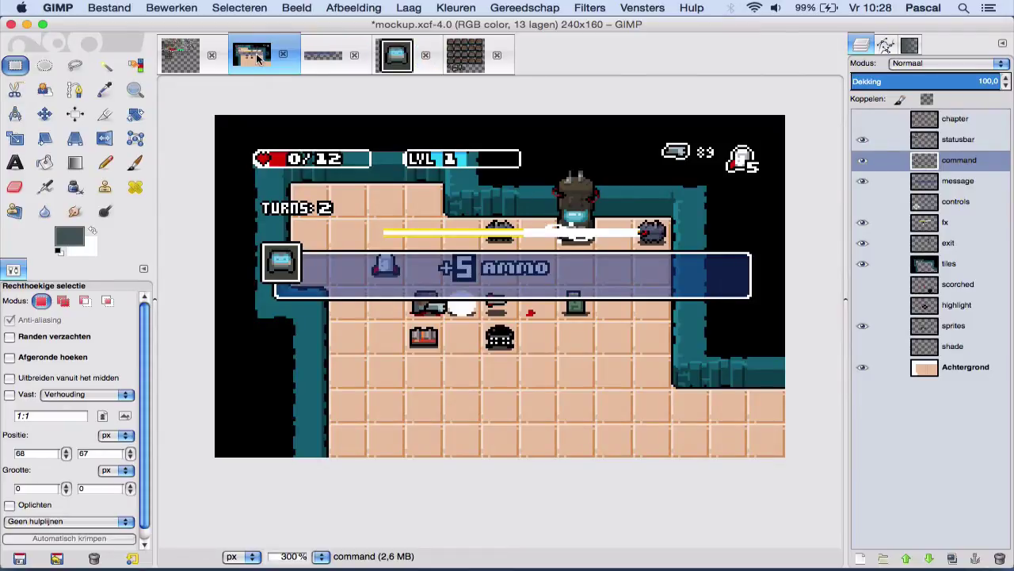
Step: Copy the LEVELLED UP text from the uigame image and anchor it in the mockup's message bar beside the command icon
left_click(318, 53)
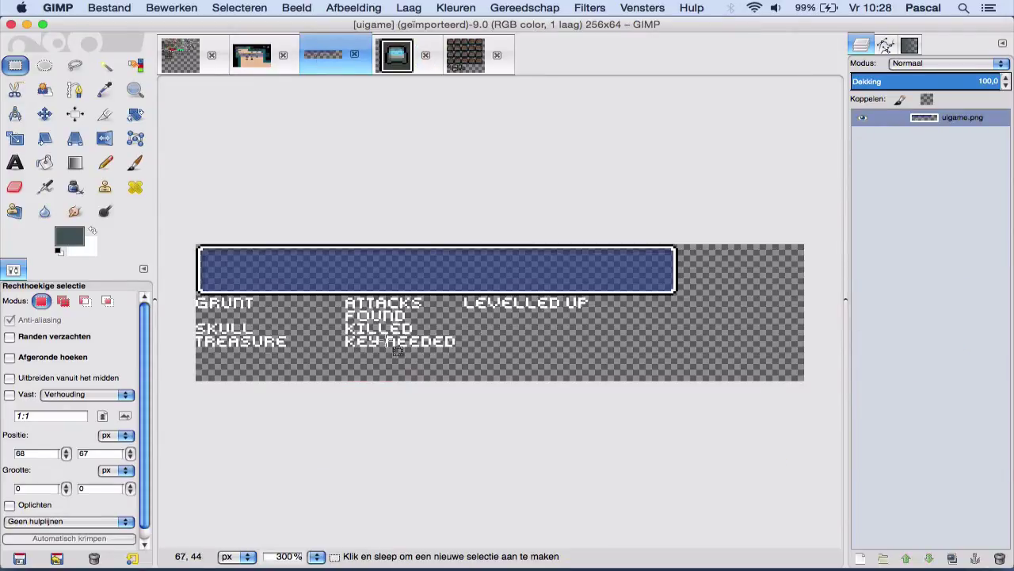
left_click_drag(459, 293, 610, 321)
key("ctrl+c")
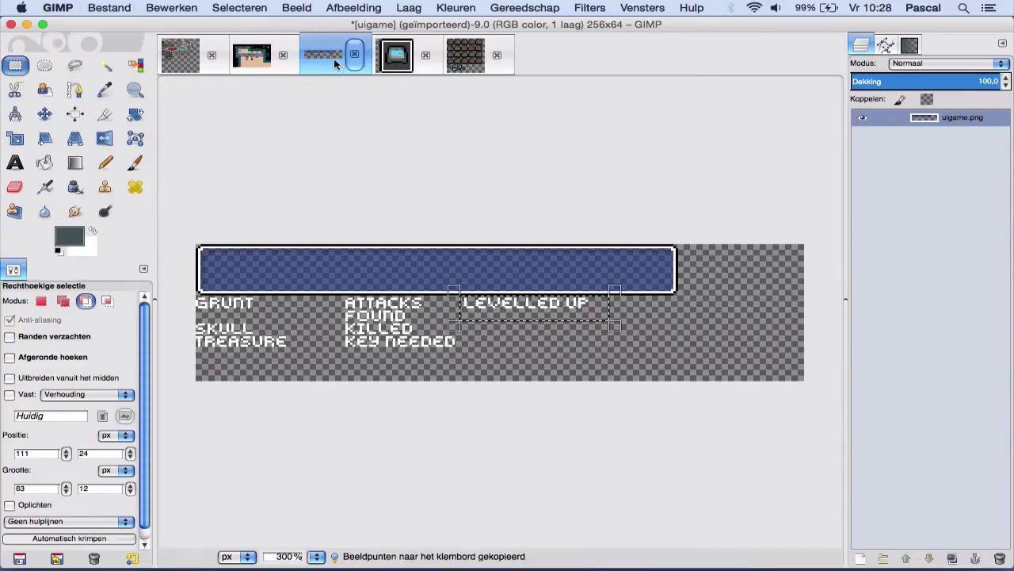
left_click(254, 53)
key("ctrl+v")
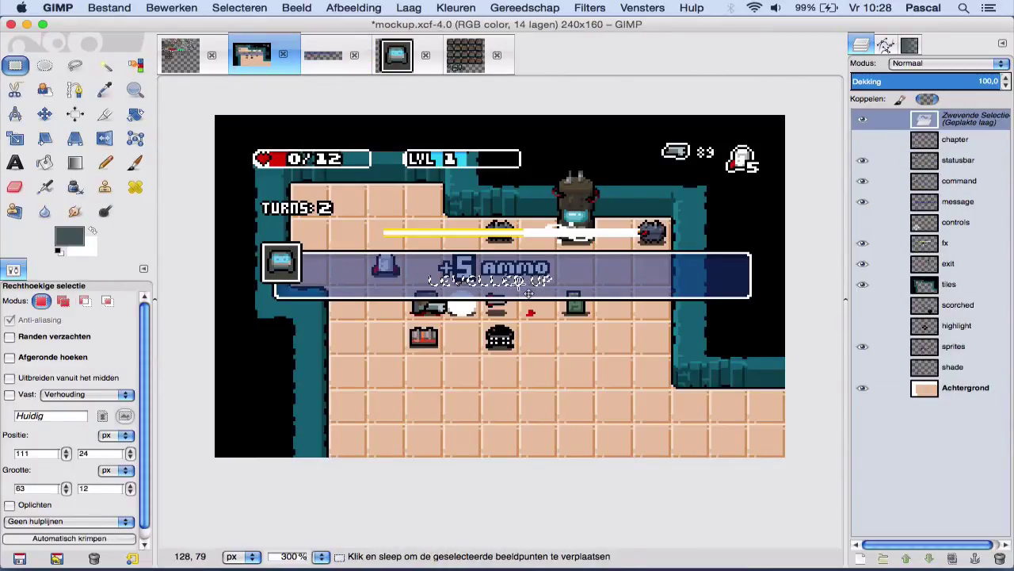
left_click_drag(519, 279, 416, 294)
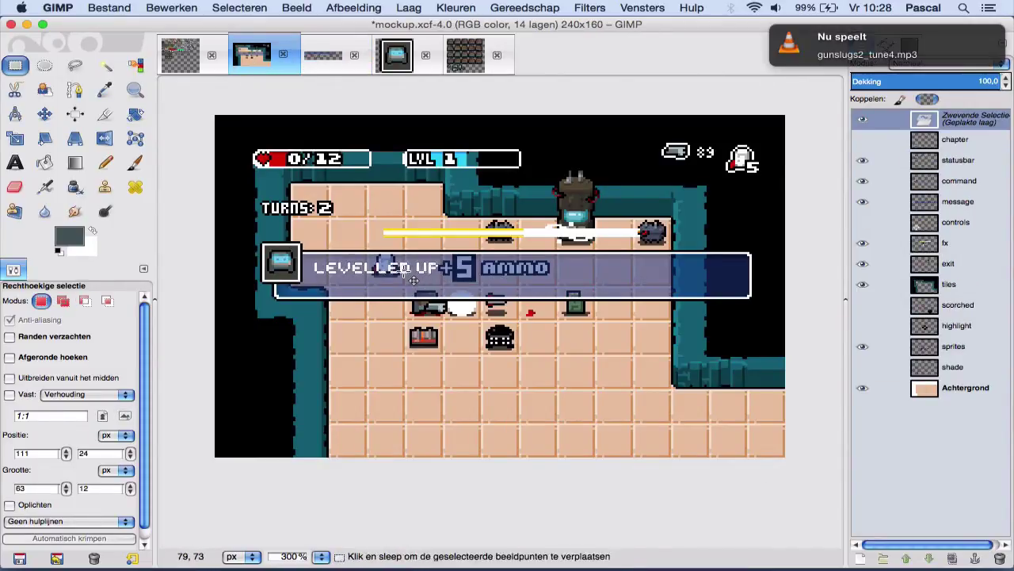
left_click(420, 313)
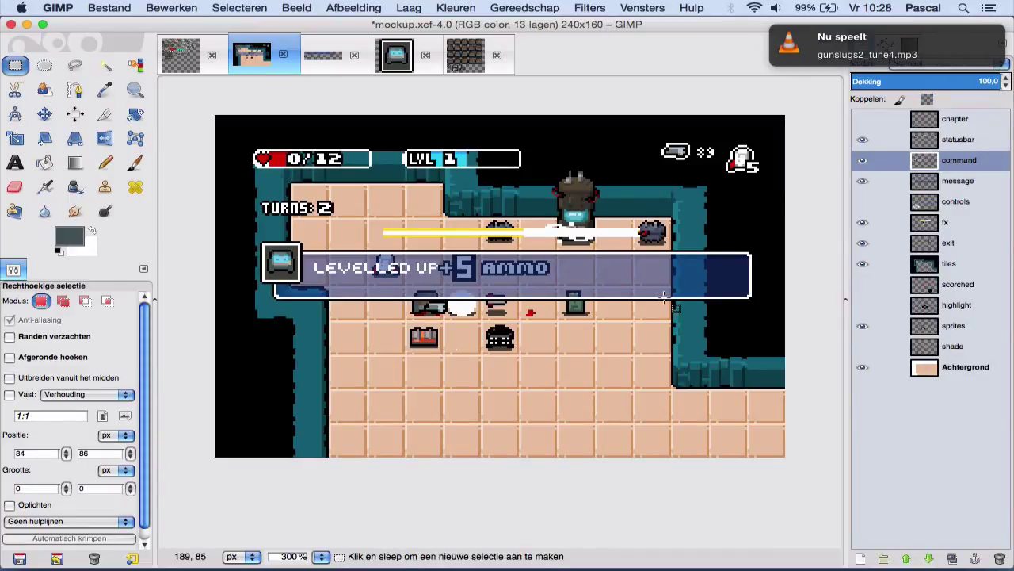
left_click(328, 54)
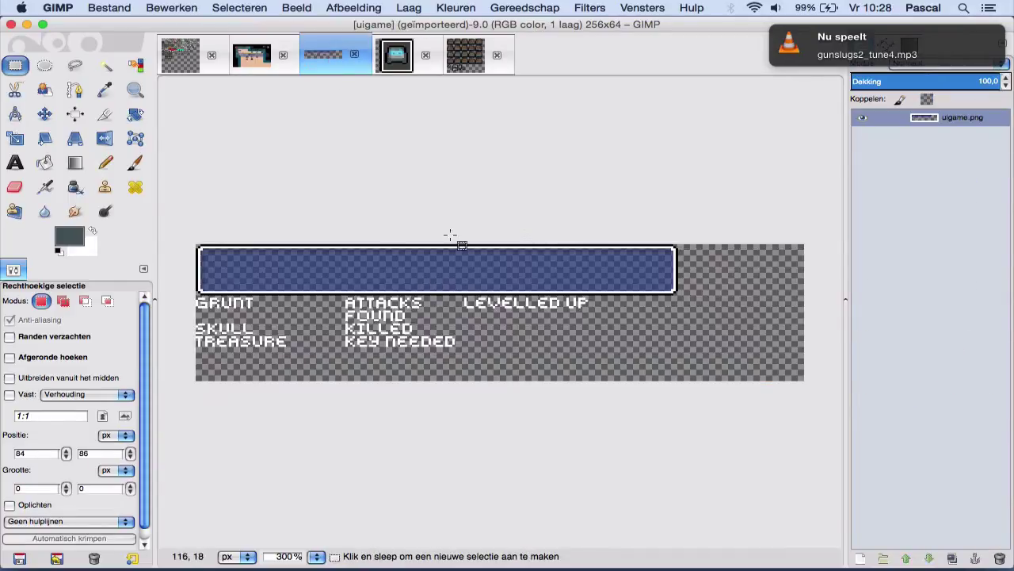
left_click(266, 54)
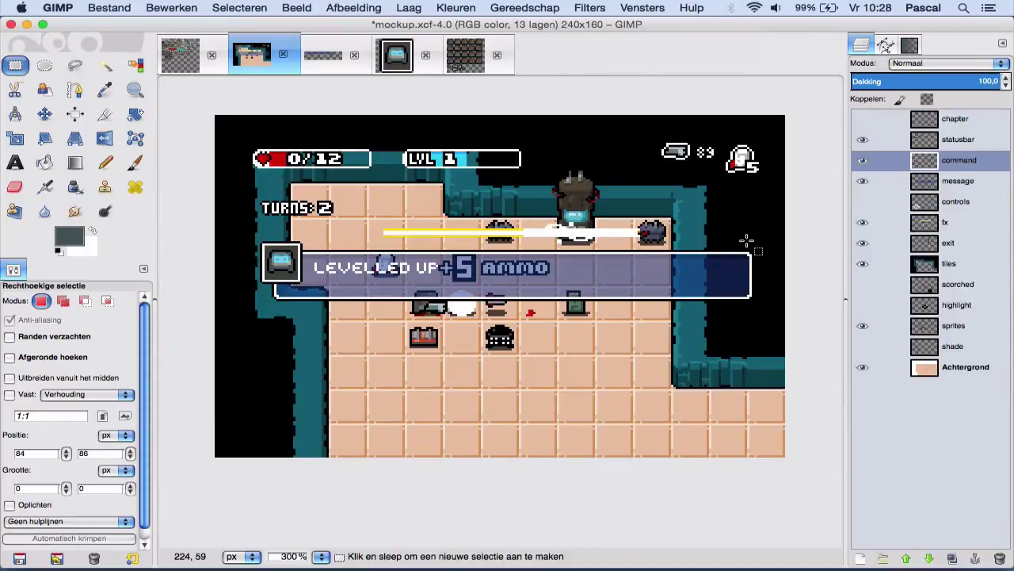
left_click(959, 182)
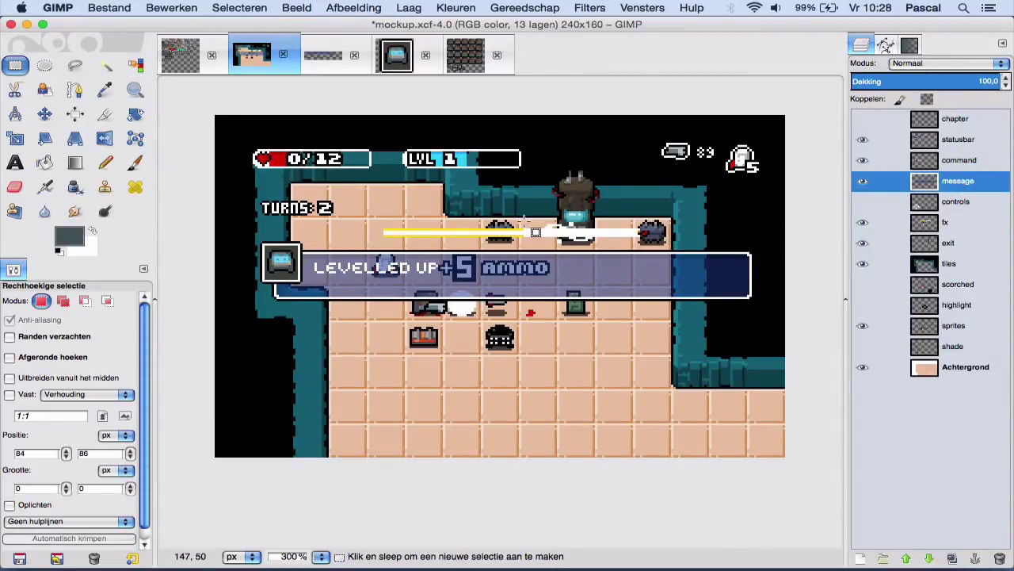
left_click(44, 163)
left_click(338, 54)
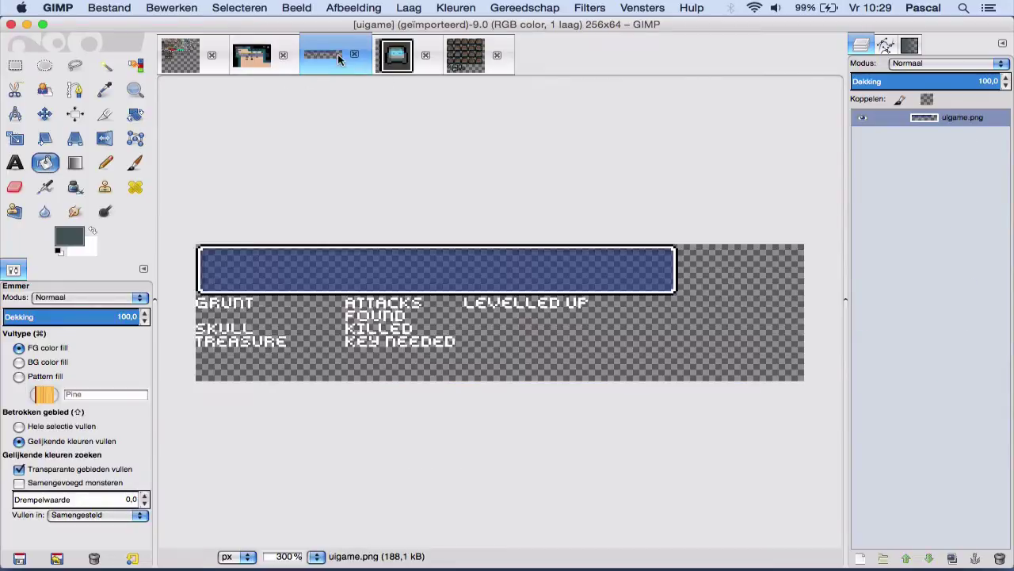
Step: Copy the blue message bar in the uigame image, paste it exactly over the original and anchor it to make the fill more opaque
left_click(15, 65)
left_click_drag(198, 244, 689, 306)
key("ctrl+c")
key("ctrl+v")
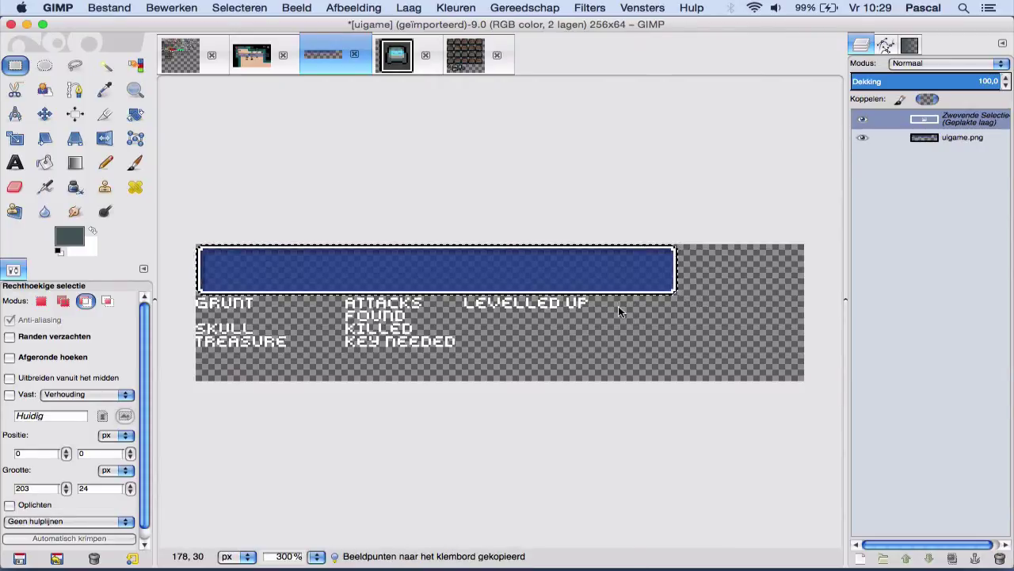
left_click(618, 306)
key("super+v")
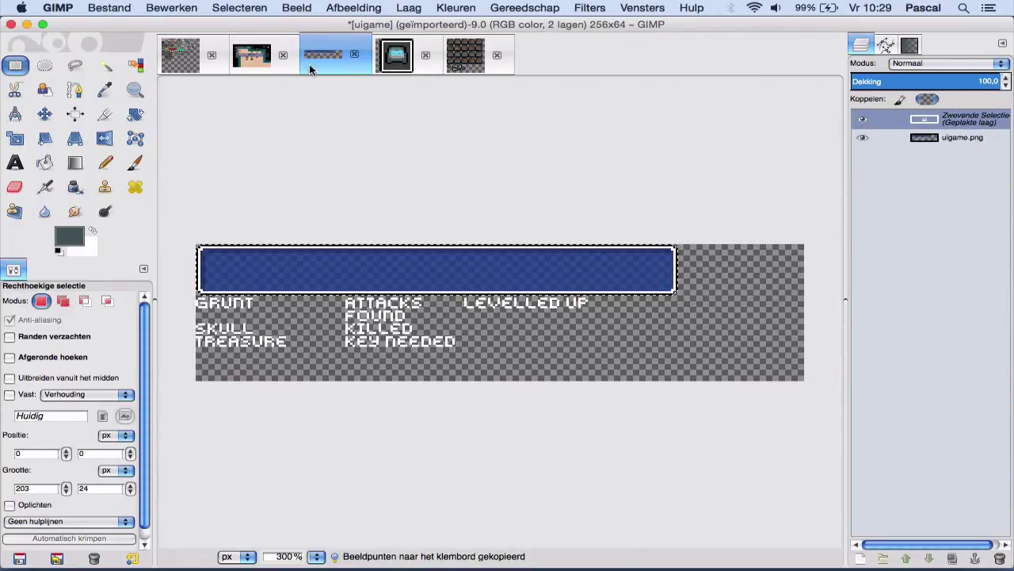
left_click(194, 8)
left_click(213, 116)
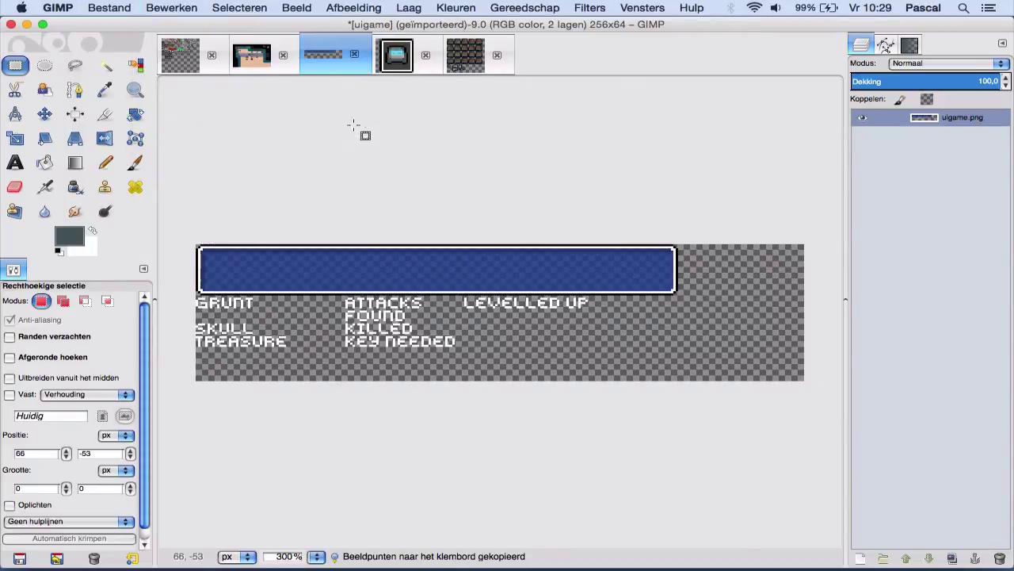
Step: Copy the blue message bar from the uigame image, paste it over the bar on the mockup's message layer and anchor it
left_click(252, 56)
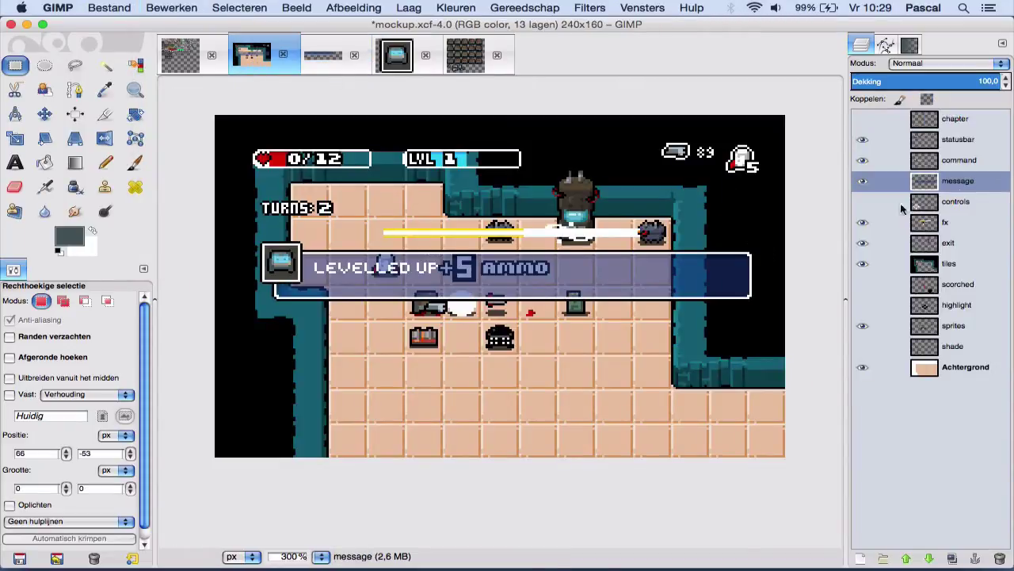
key("super+v")
key("super+z")
left_click(331, 59)
left_click_drag(680, 291, 144, 176)
left_click(244, 61)
key("super+v")
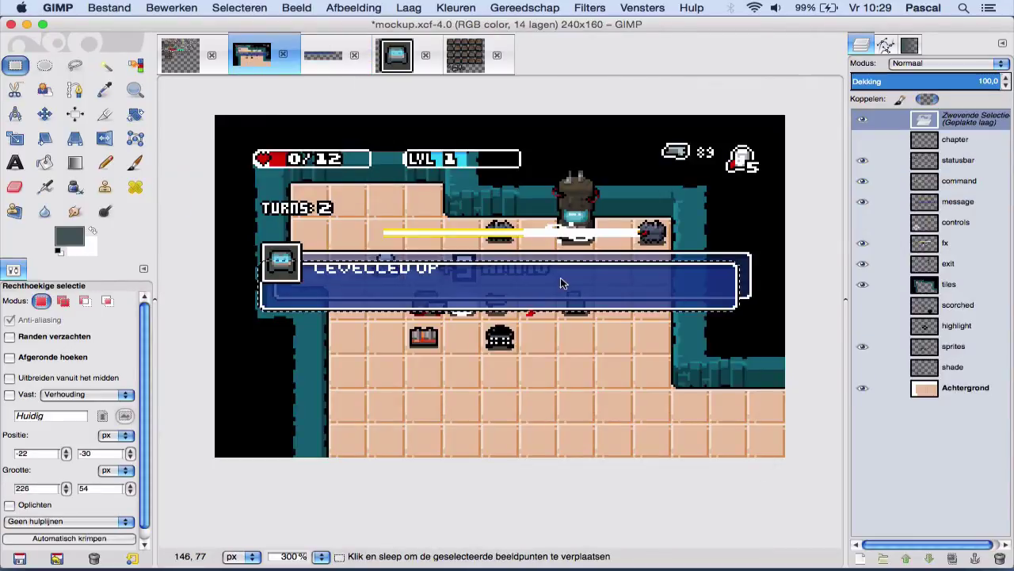
left_click_drag(561, 278, 578, 279)
left_click(577, 361)
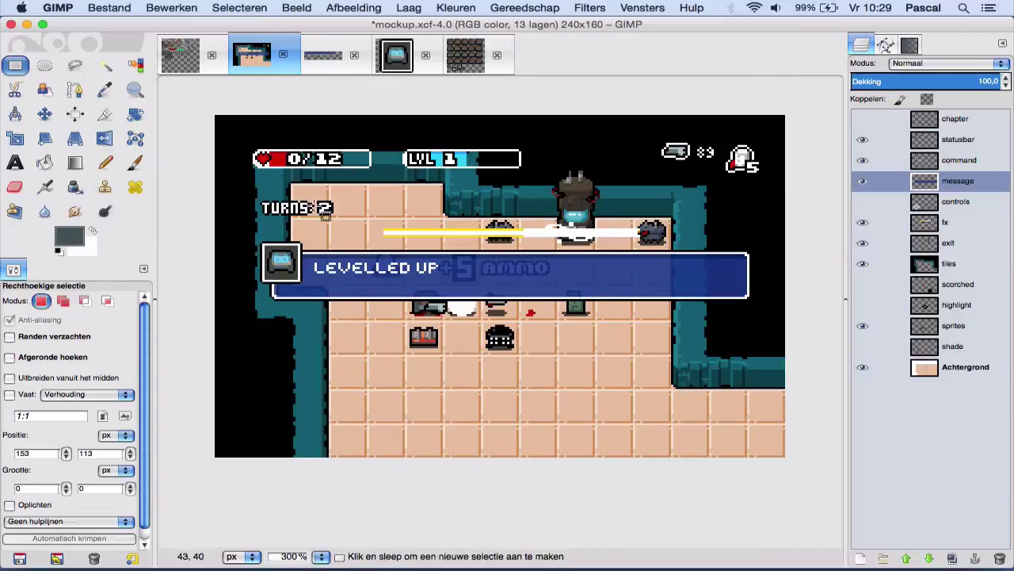
Step: Pick the message bar's blue in the mockup and fill the command icon's frame background with it on the Geplakte laag layer
left_click(396, 55)
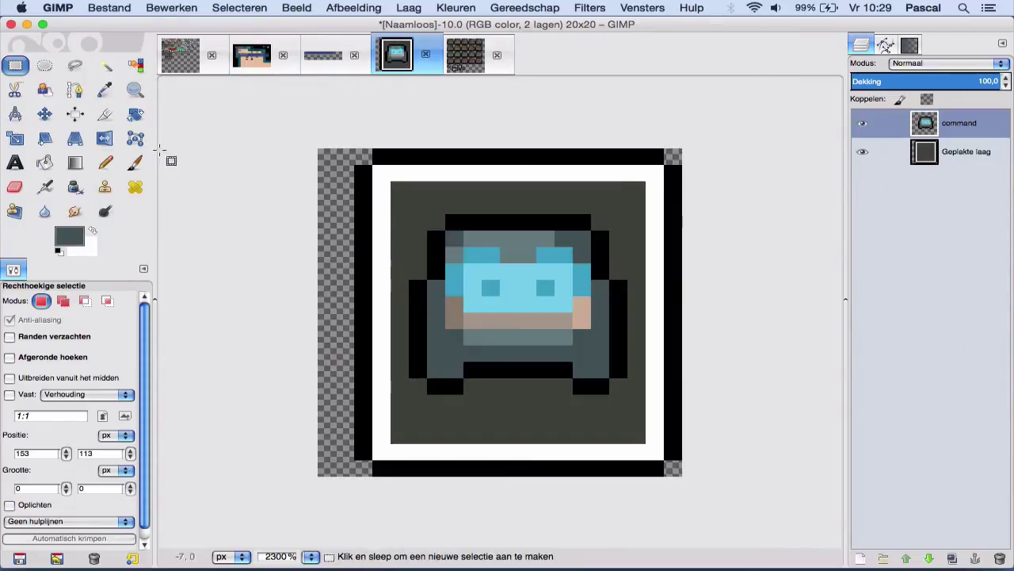
left_click(252, 56)
key("o")
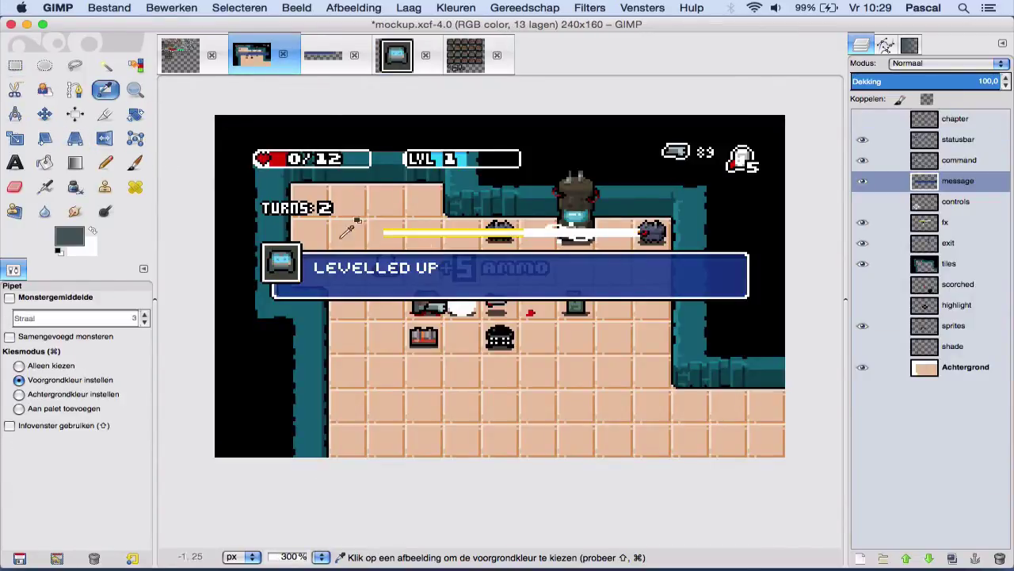
left_click(626, 276)
left_click(392, 59)
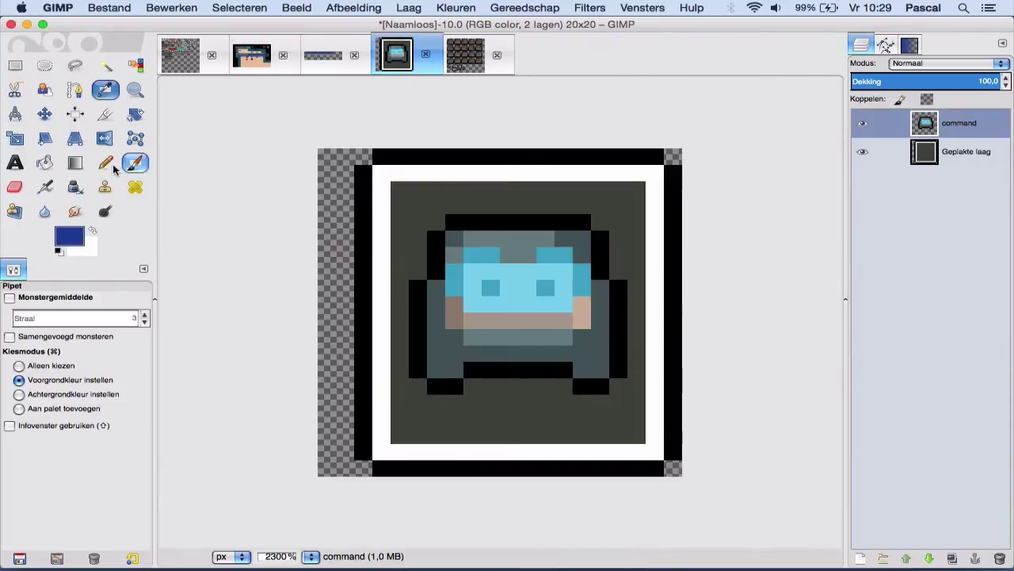
left_click(45, 162)
left_click(960, 152)
left_click(533, 406)
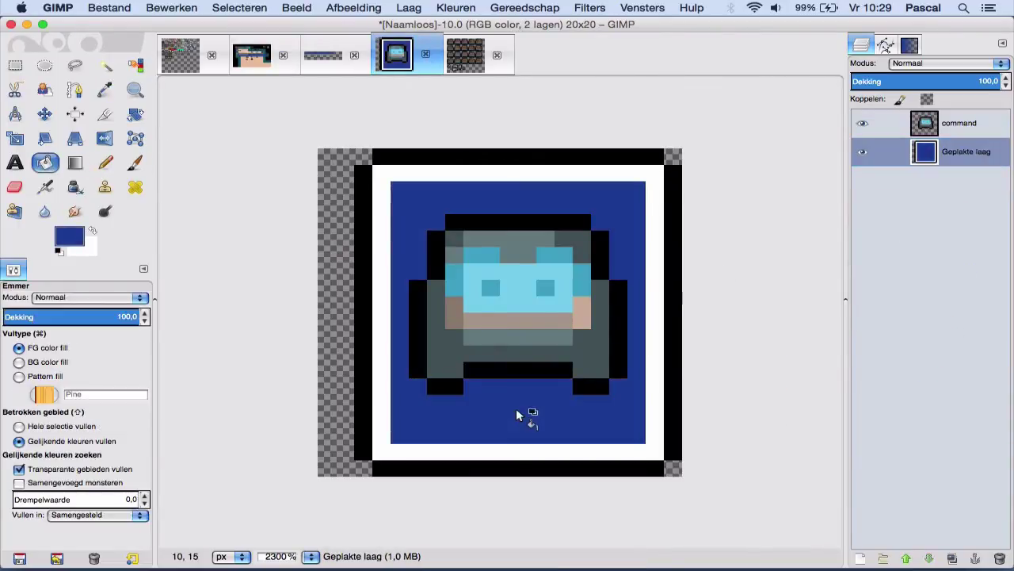
left_click(16, 67)
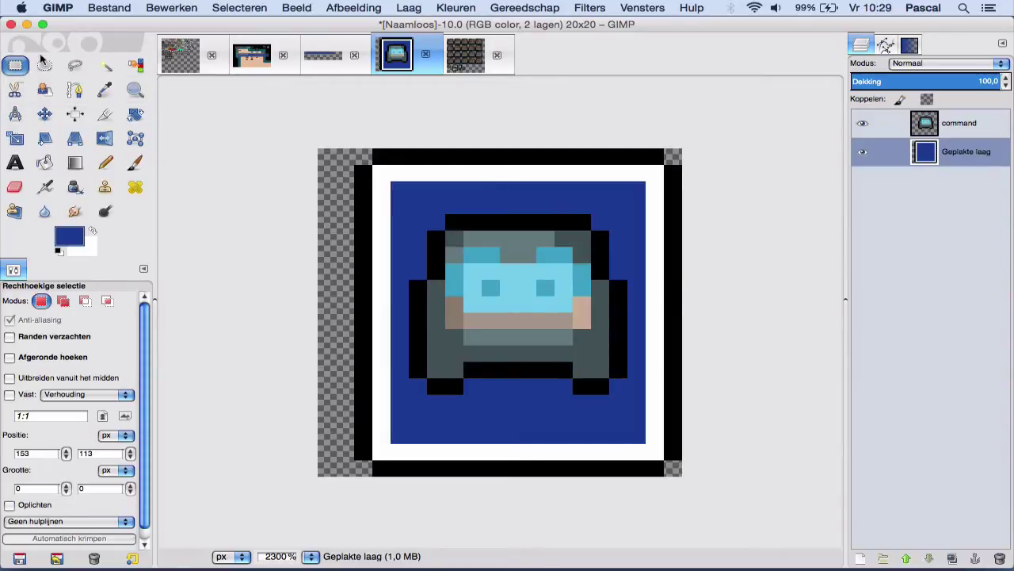
left_click_drag(407, 214, 627, 407)
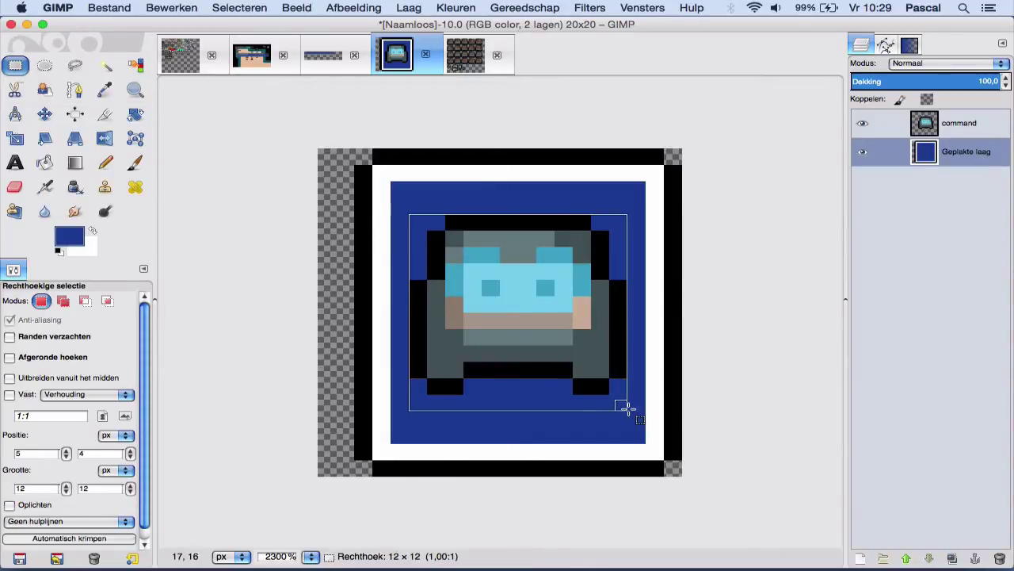
left_click(668, 367)
Step: Hide the frame layer and pencil a one-pixel white outline around the top and upper right of the icon on the command layer
left_click(862, 150)
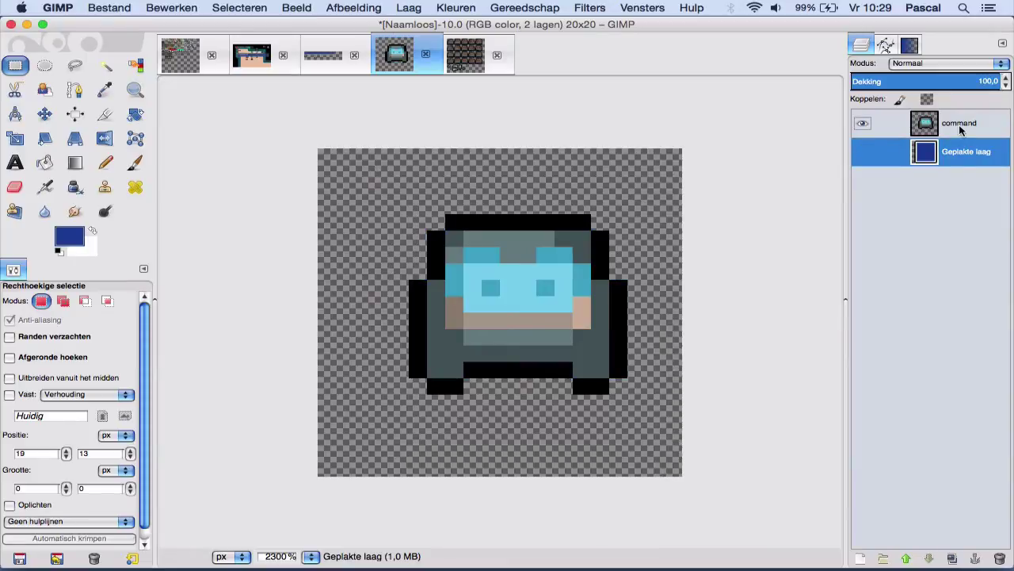
left_click(960, 128)
left_click(106, 163)
left_click(92, 231)
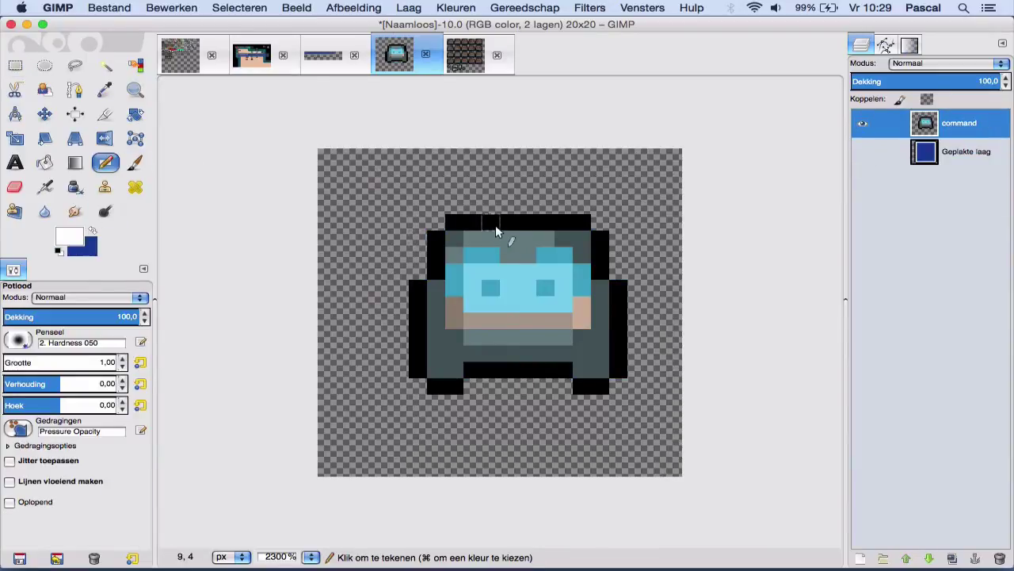
left_click(453, 206)
left_click(582, 206, "shift")
left_click(618, 238, "shift")
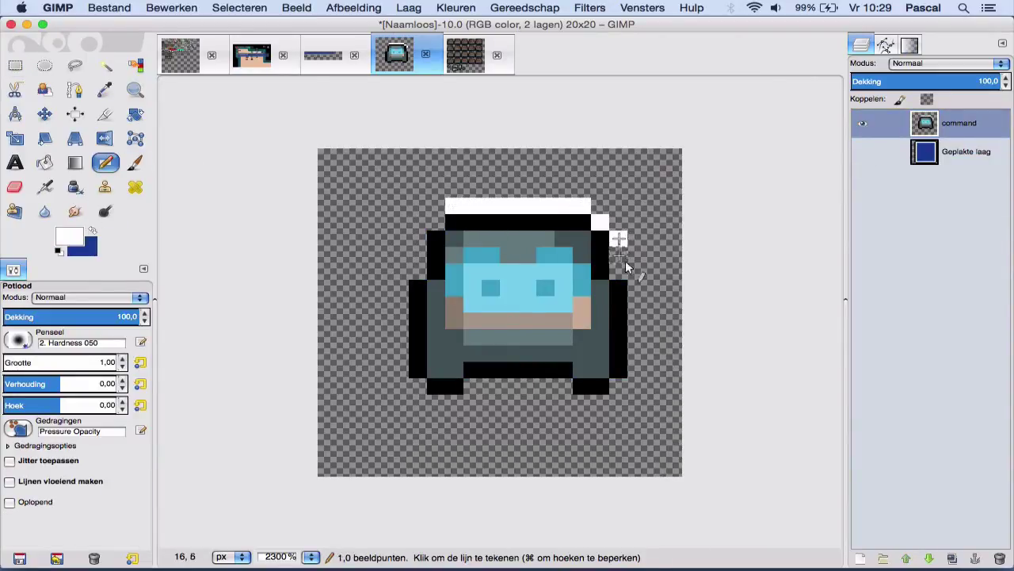
left_click(618, 271, "shift")
left_click(636, 270, "shift")
key("super+z")
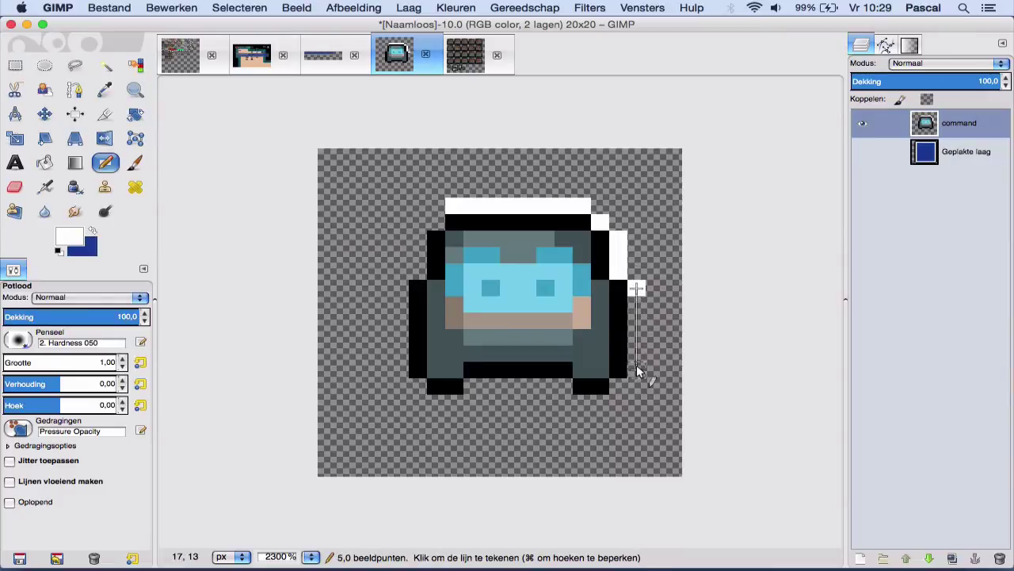
Step: Continue the white pixel outline down the icon's right side, beneath its feet and up its left side
left_click(639, 370, "shift")
left_click(611, 390)
left_click(593, 402)
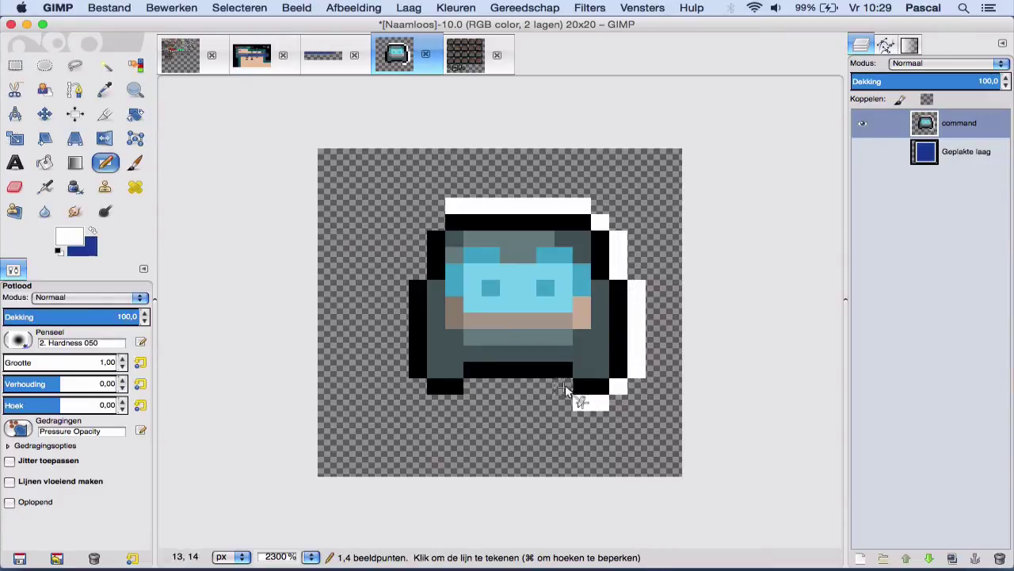
left_click(473, 388, "shift")
left_click(399, 294, "shift")
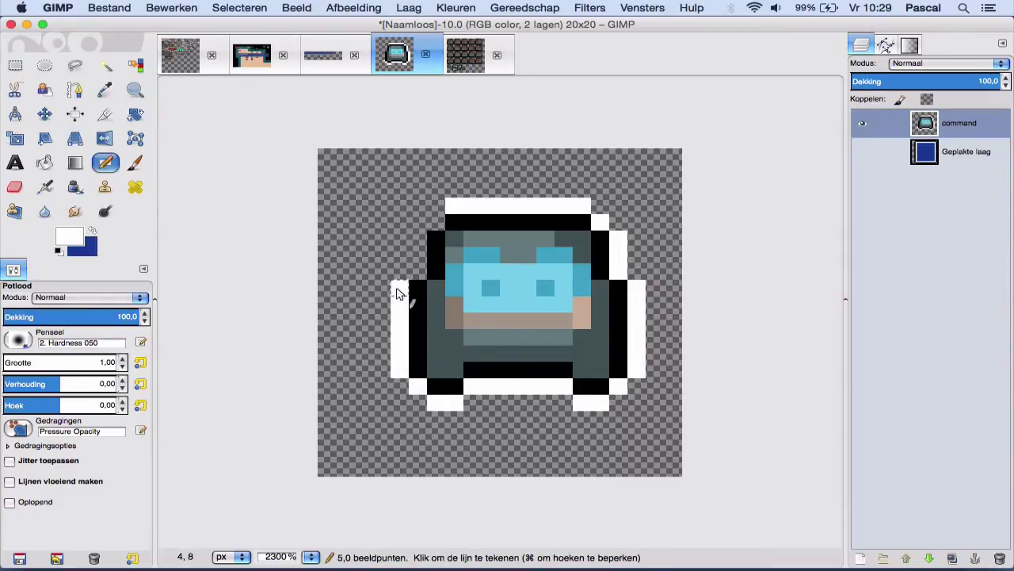
left_click_drag(417, 268, 434, 223)
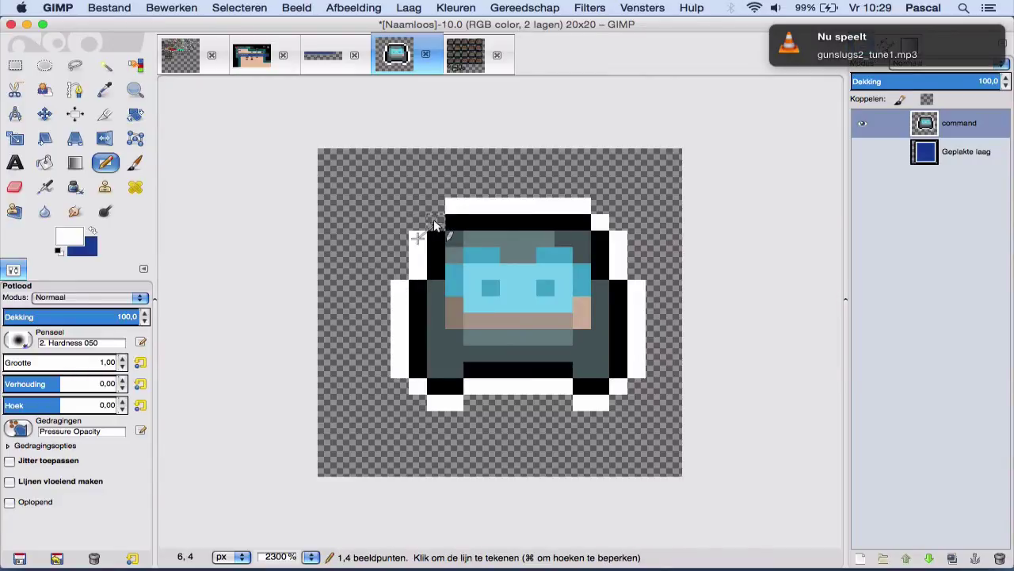
Step: Replace the contents of the mockup's command layer with the white-outlined icon, anchored at the message bar's left end
left_click(15, 65)
key("ctrl+c")
left_click(252, 54)
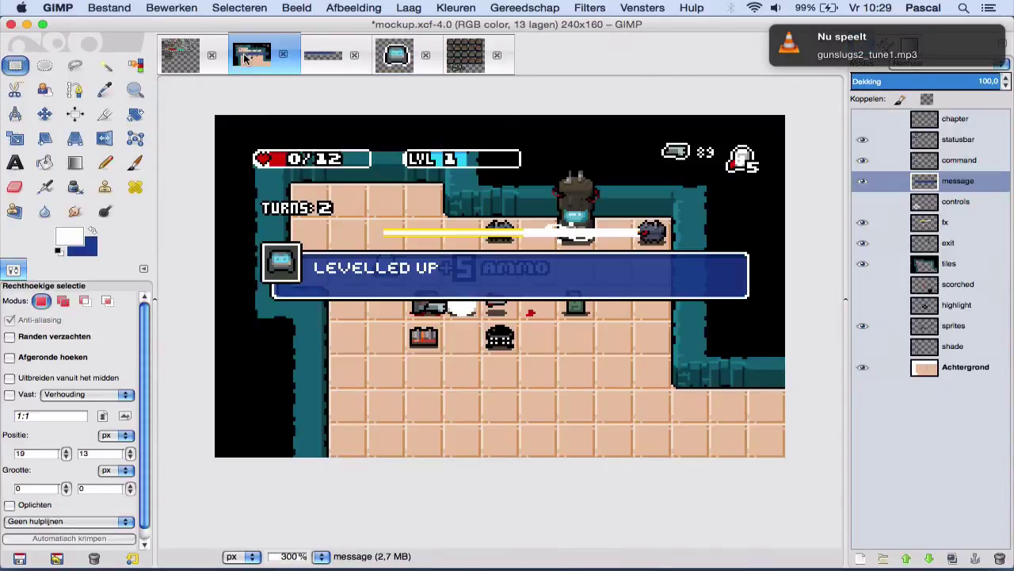
left_click(937, 165)
key("Delete")
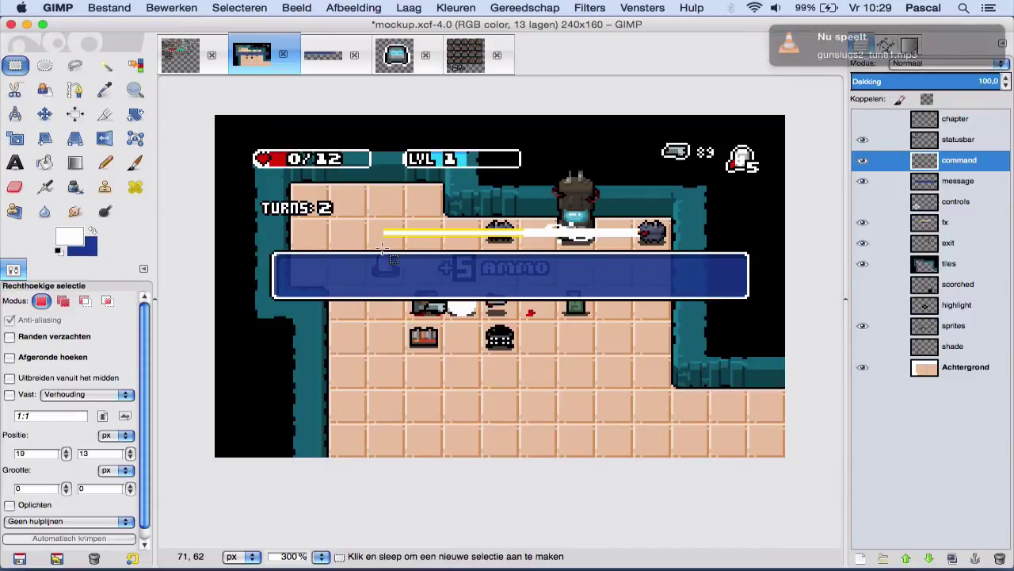
key("ctrl+v")
left_click_drag(502, 284, 277, 277)
left_click(315, 284)
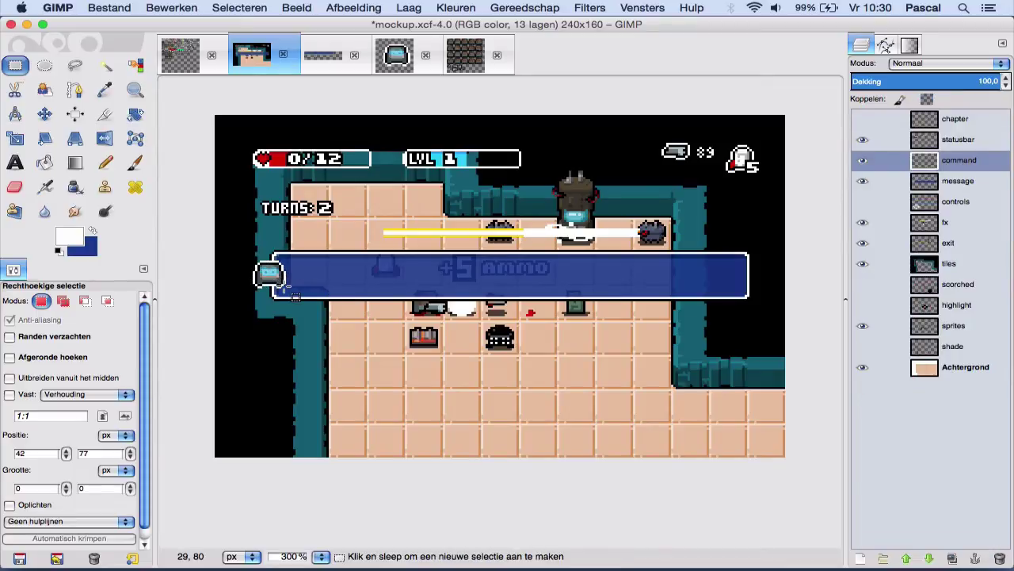
Step: Copy the ATTACKS, FOUND and LEVELLED UP texts from the uigame image into the mockup's message bar beside the icon
left_click(332, 65)
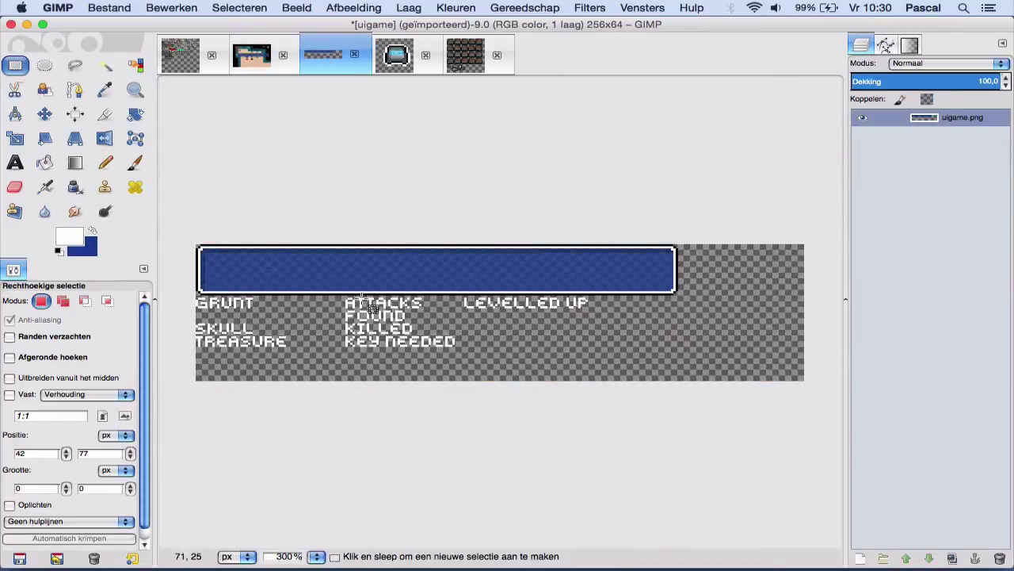
left_click_drag(340, 295, 631, 324)
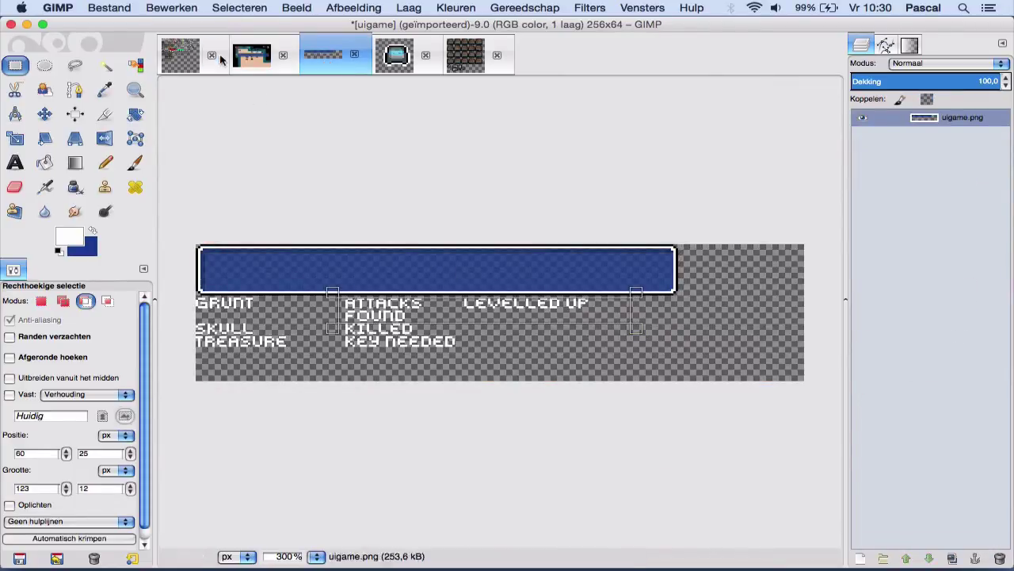
left_click(250, 55)
left_click(949, 181)
left_click(955, 164)
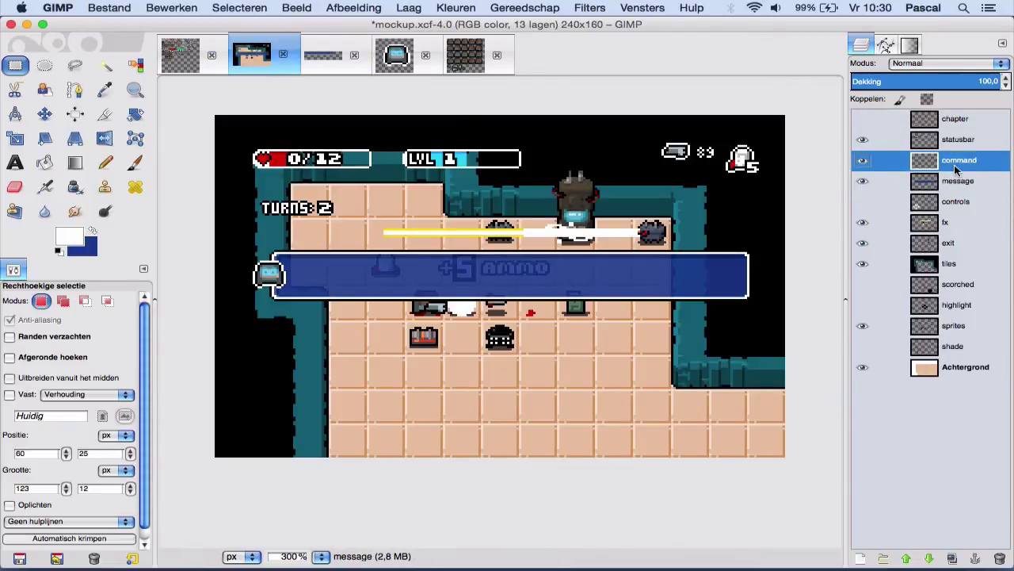
key("super+v")
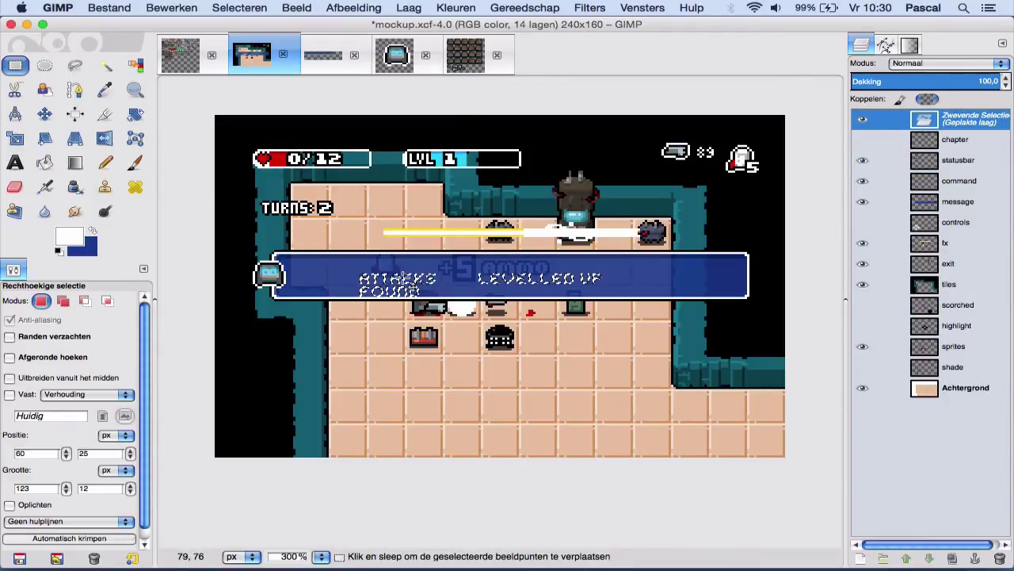
left_click_drag(403, 296, 604, 283)
left_click(414, 353)
Step: Cut the LEVELLED UP text, paste it closer to ATTACKS in the message bar and anchor it
key("ctrl+x")
key("ctrl+v")
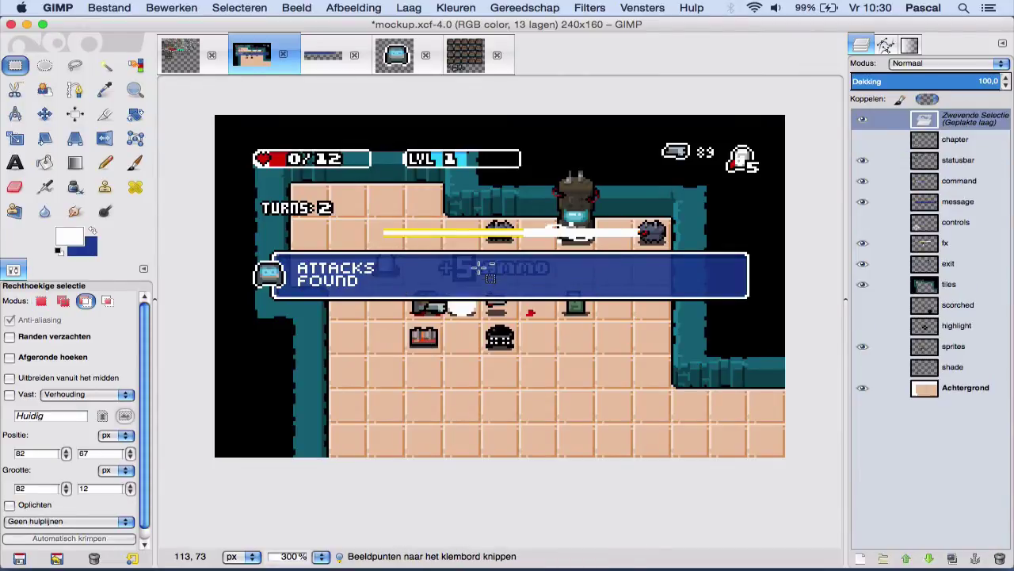
left_click_drag(470, 269, 423, 271)
left_click(476, 309)
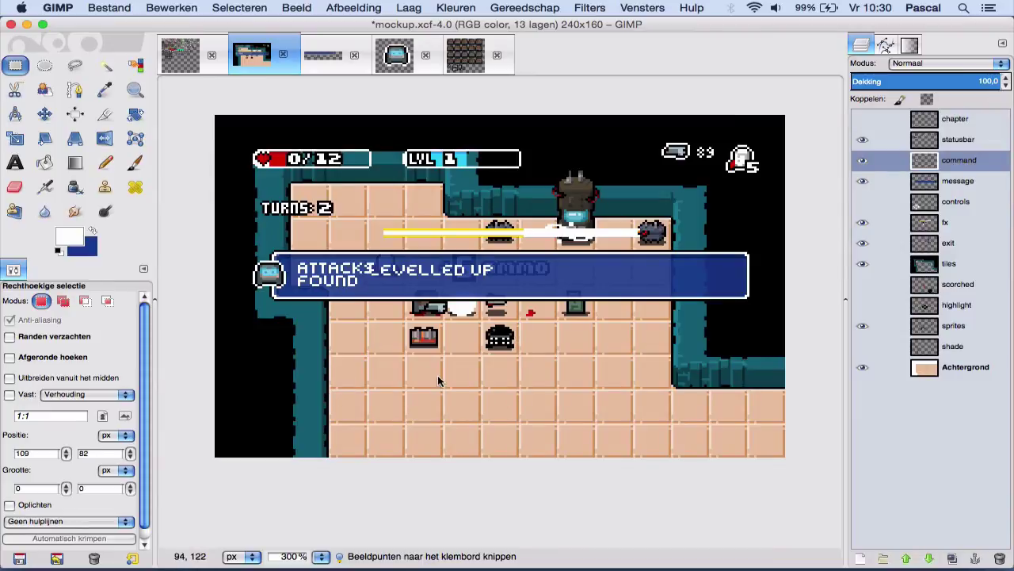
left_click(862, 182)
left_click(862, 181)
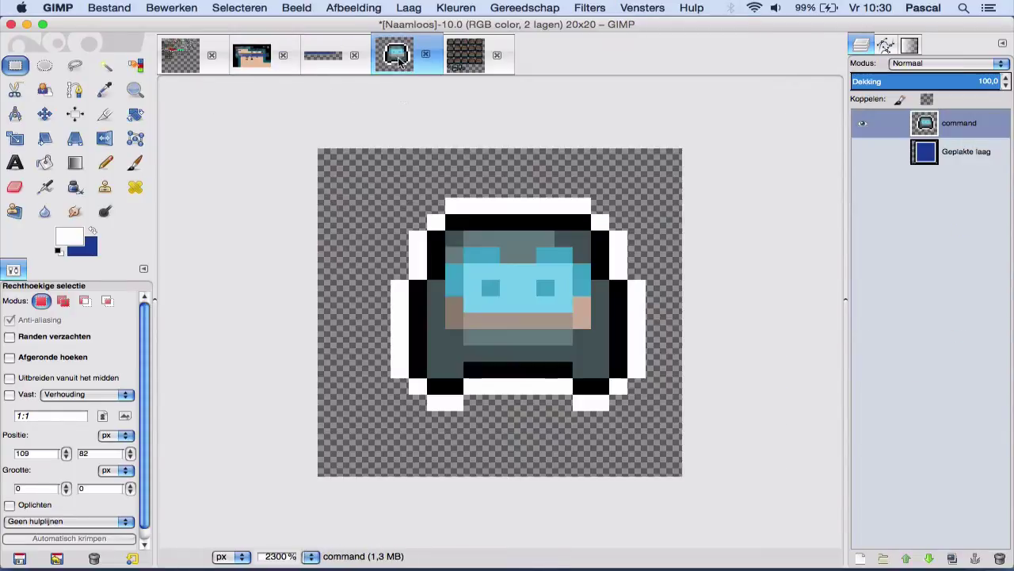
Step: Copy the 14 x 13 px outlined command icon into the uigame image and anchor it just right of the message bar
left_click(399, 61)
left_click_drag(394, 198, 648, 412)
key("ctrl+c")
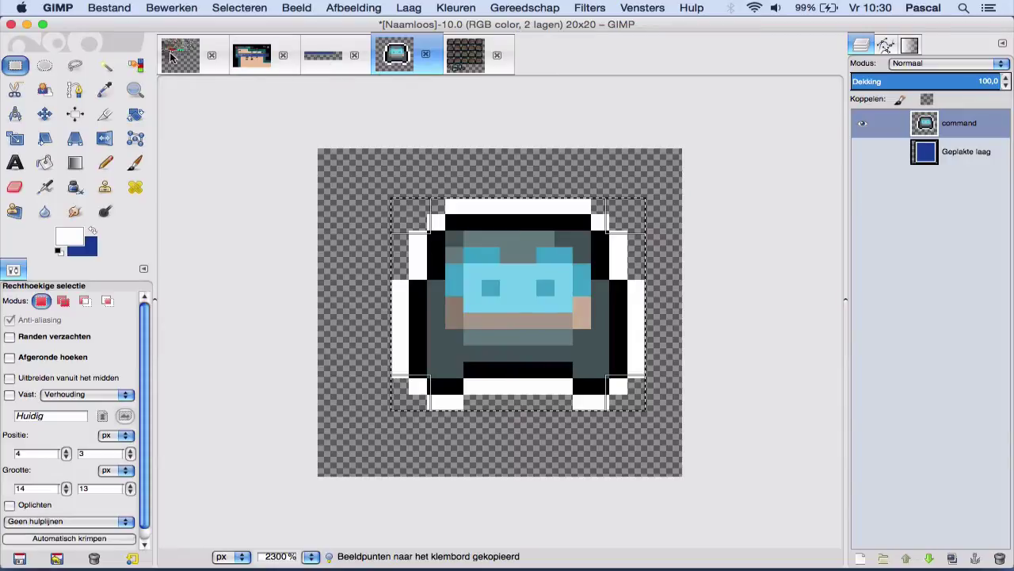
left_click(175, 58)
left_click(305, 62)
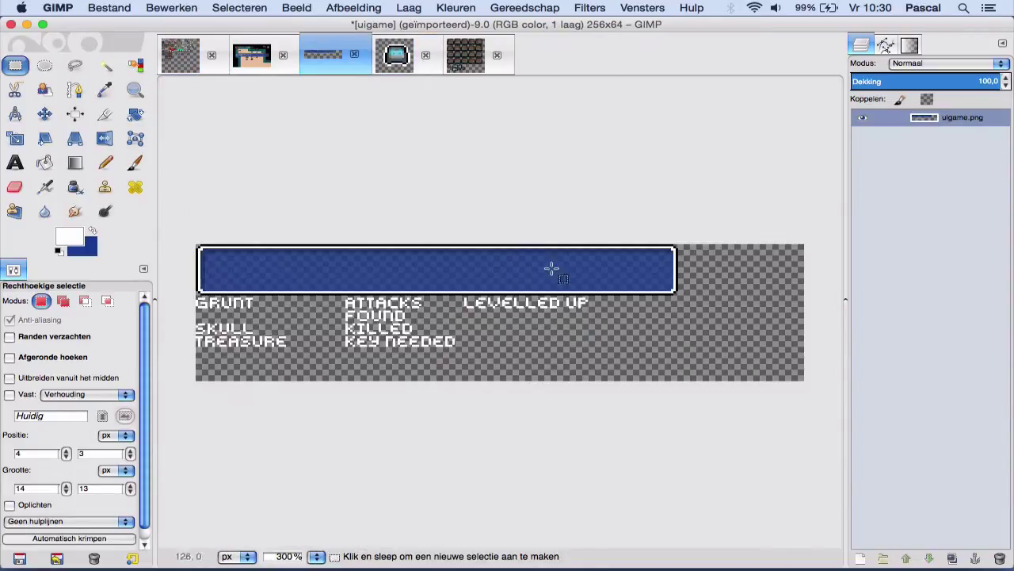
scroll(713, 270, "up", 2)
key("ctrl+v")
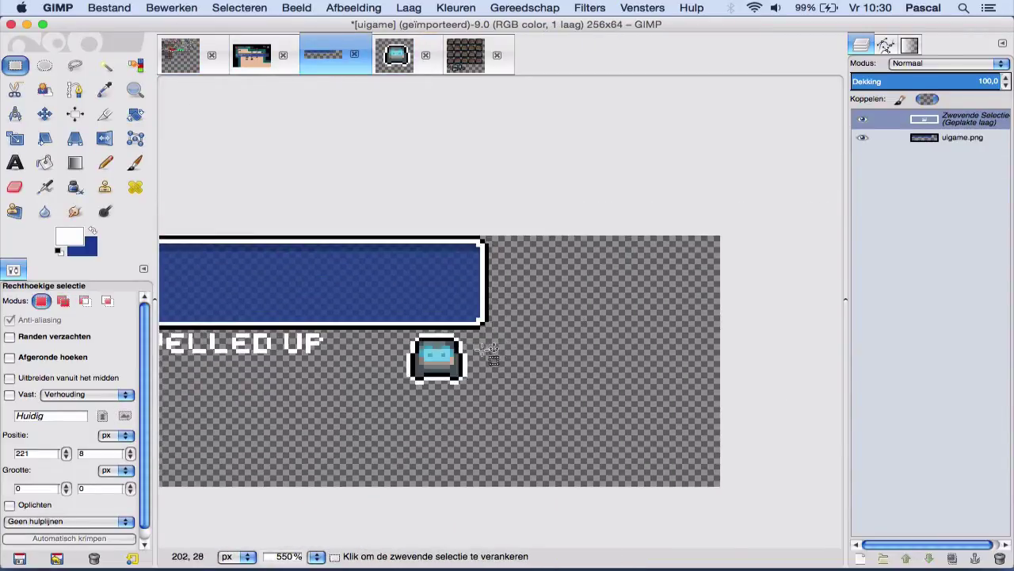
left_click_drag(451, 361, 534, 250)
left_click(570, 361)
Step: Export the image as uigame.png in the game's data folder, replacing the existing file
key("super+e")
key("Return")
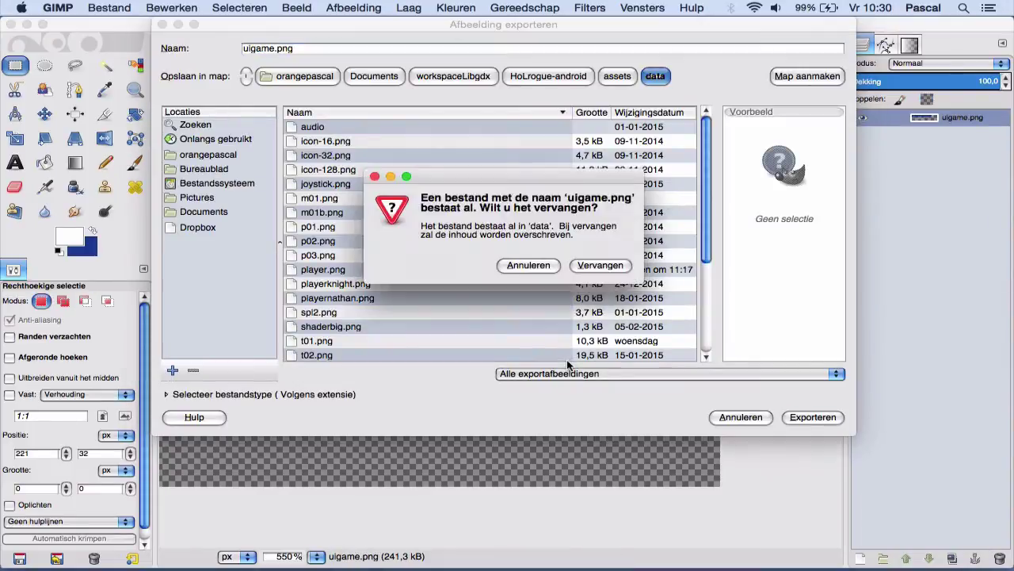
key("Return")
key("Return")
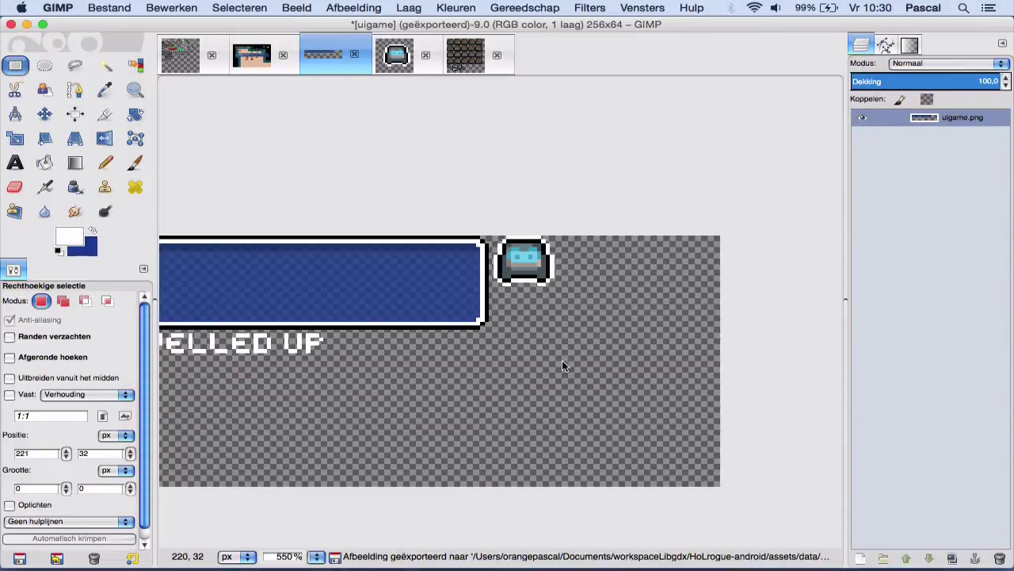
Step: Switch to Eclipse and reformat the source code of myCanvas.java
key("ctrl")
key("super+Tab")
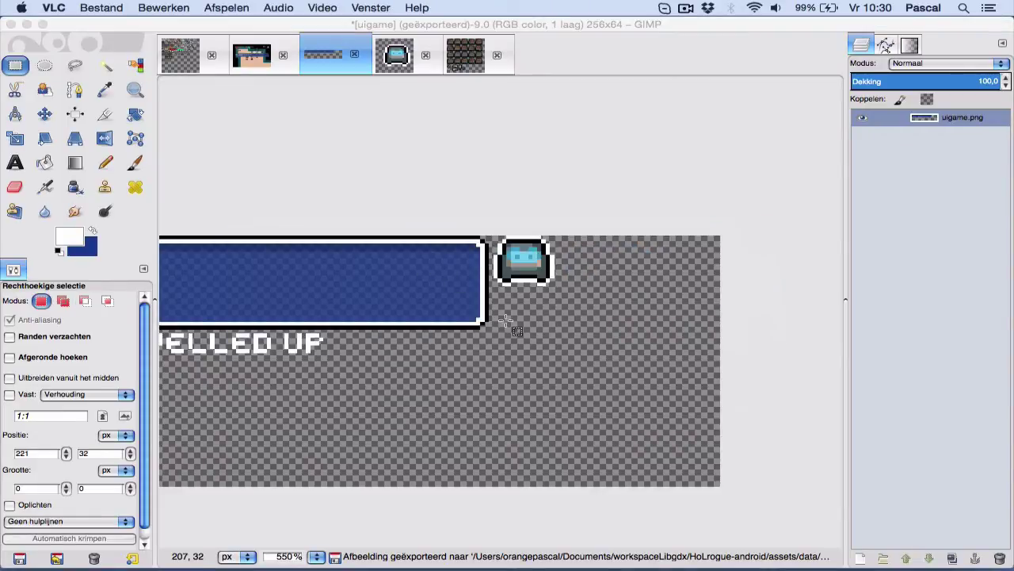
key("super+Tab")
key("super+Tab")
key("super+Tab")
key("super+Tab")
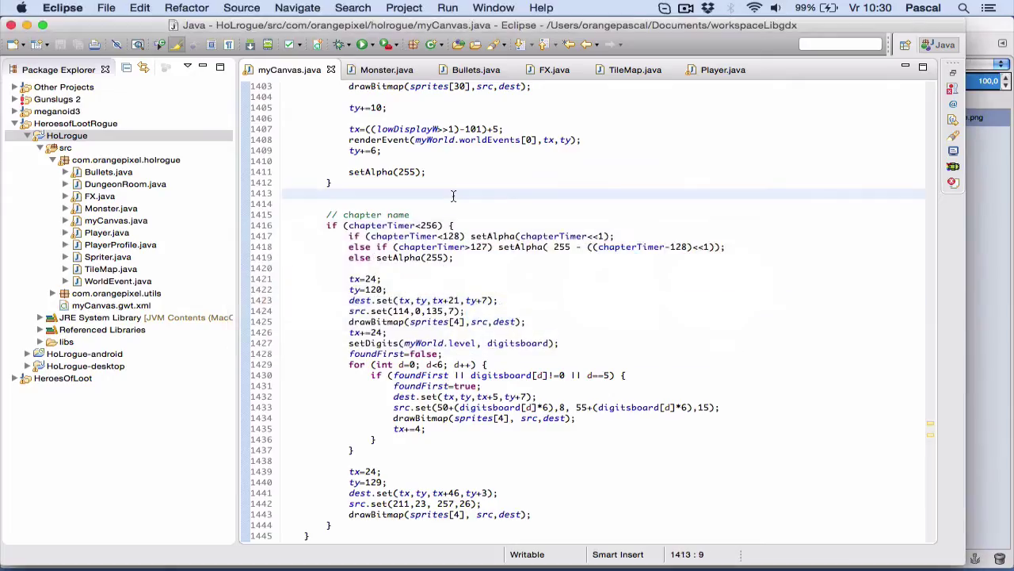
key("super+shift+f")
type("ui")
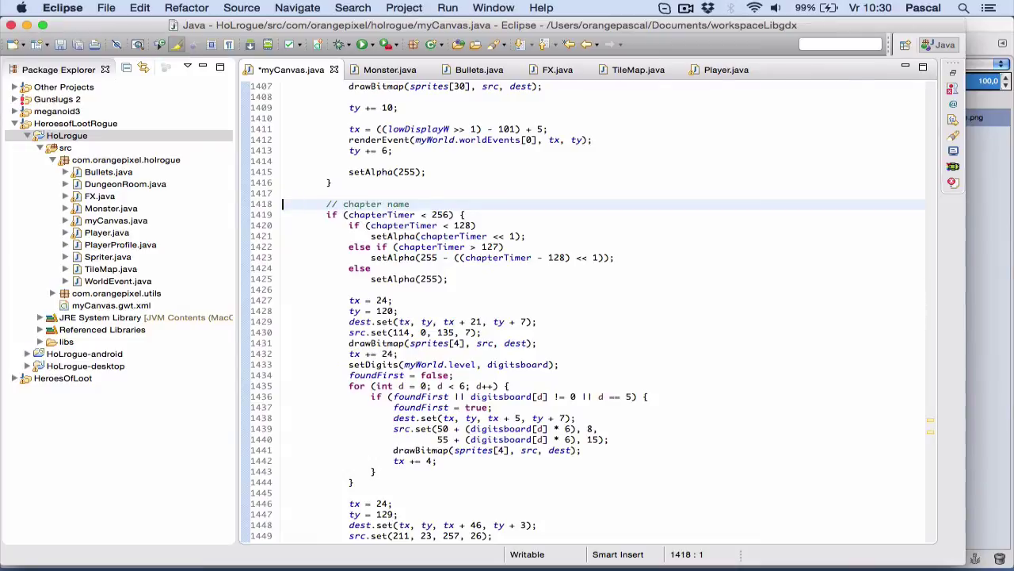
Step: Search myCanvas.java for uigame to locate where the interface texture is loaded
key("super+f")
type("uigame")
key("Return")
key("Escape")
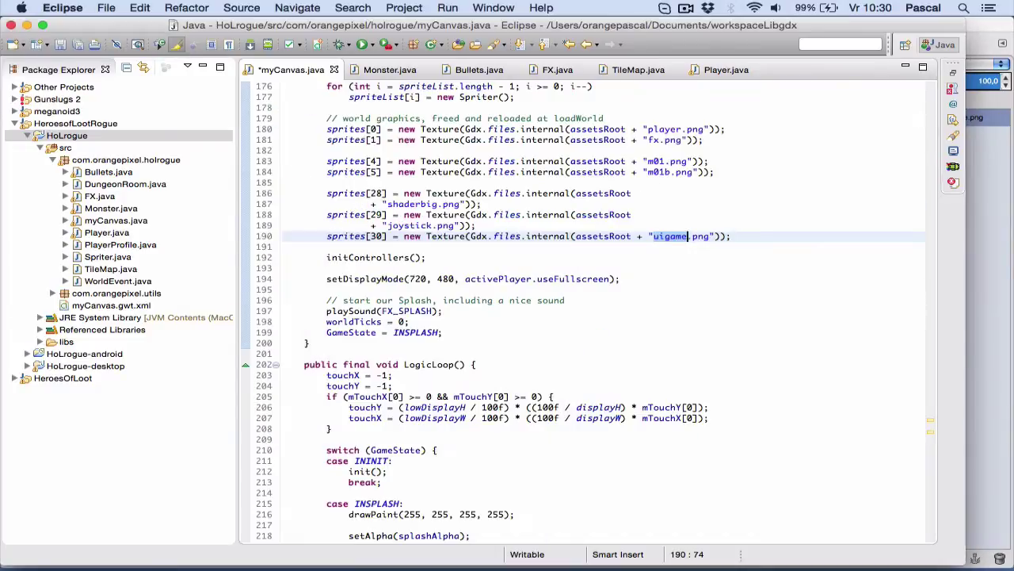
Step: Search myCanvas.java for chapter and continue to the code that draws the chapter name
key("super+Left")
key("alt+shift+Right")
key("Up")
key("super+f")
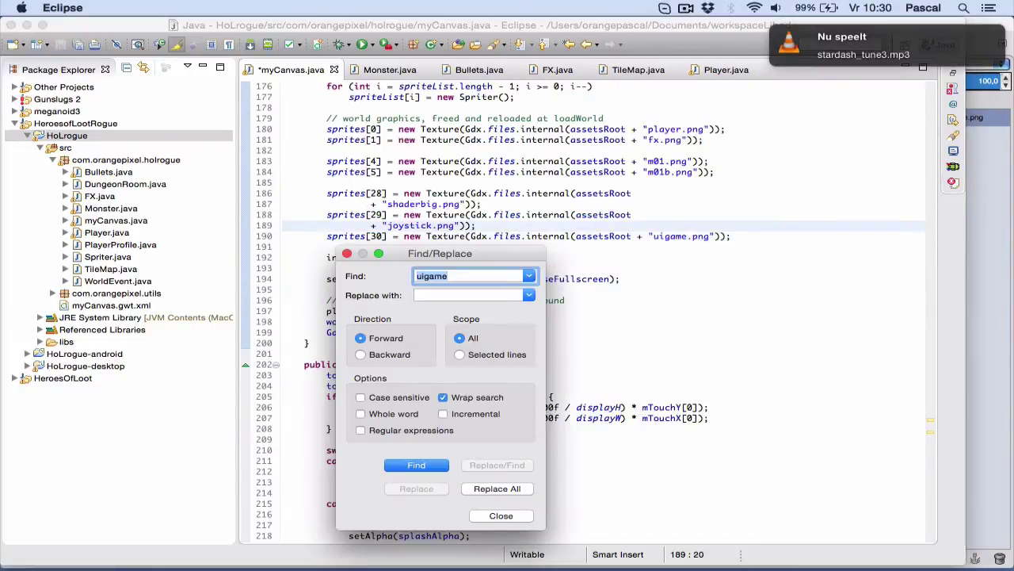
type("chapter")
key("Return")
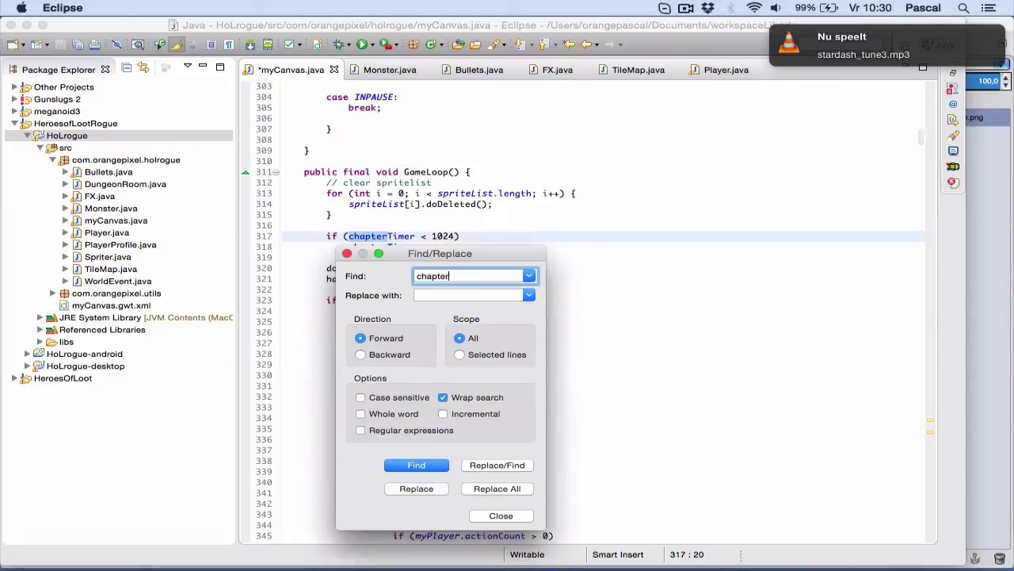
key("Escape")
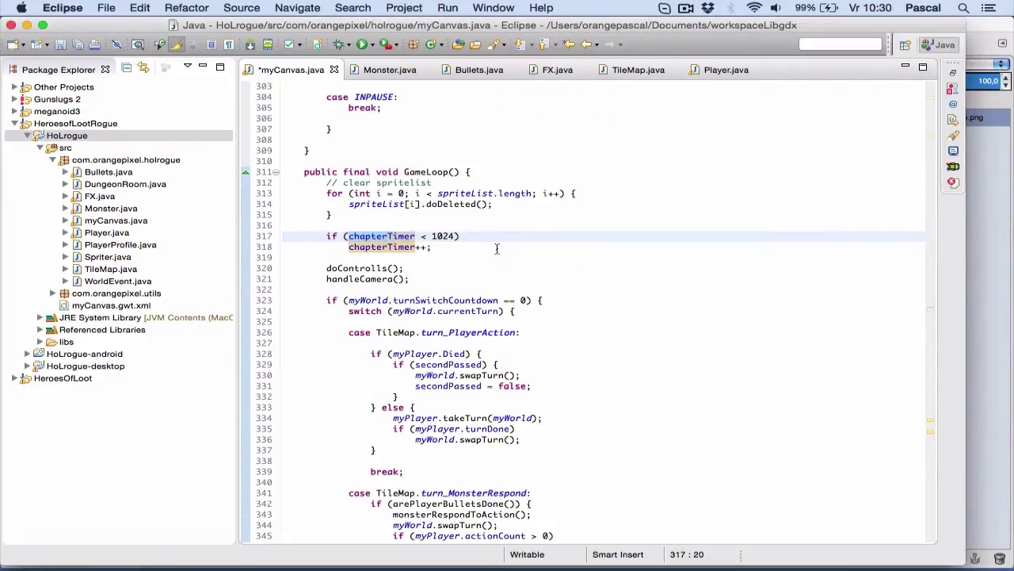
key("Down")
key("super+k")
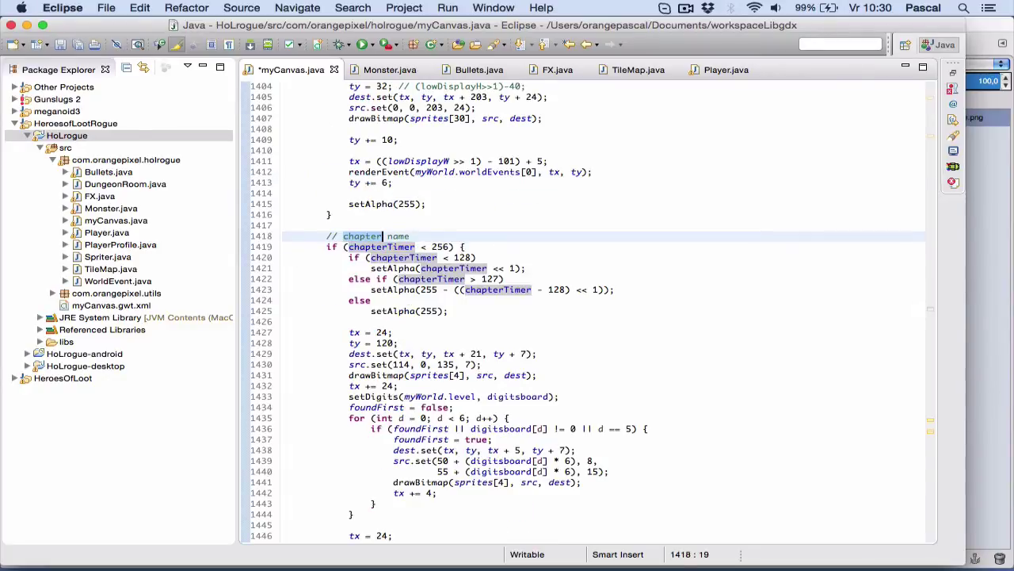
left_click(498, 314)
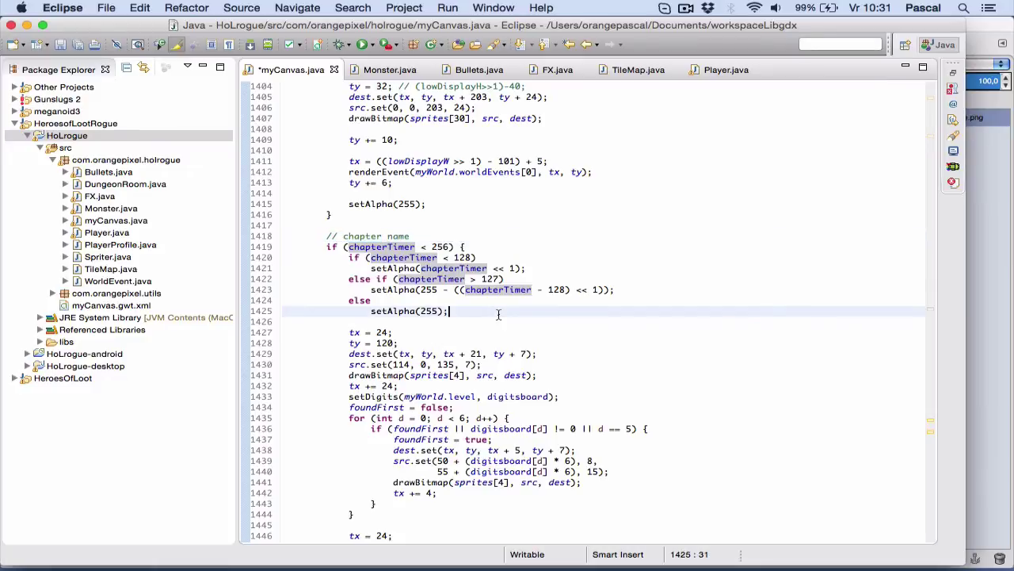
Step: Add a "// command info" comment between the event log block and the chapter name block
scroll(535, 311, "up", 5)
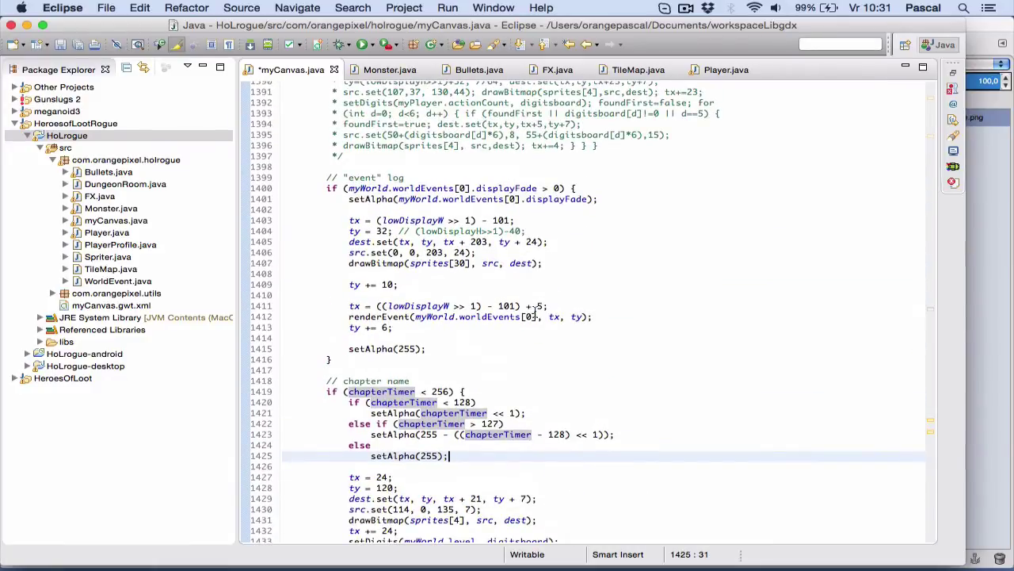
scroll(507, 182, "up", 5)
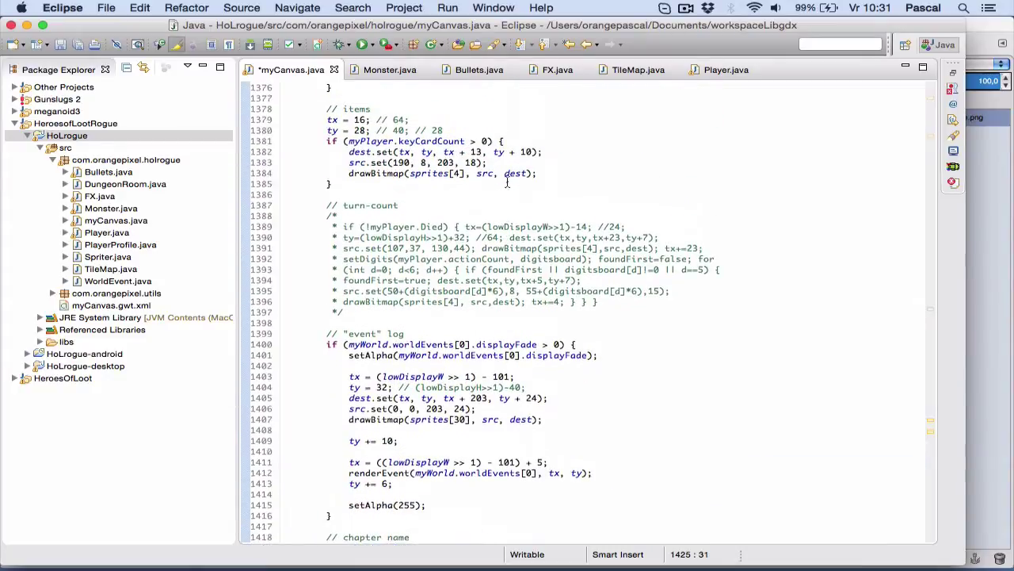
scroll(507, 181, "down", 3)
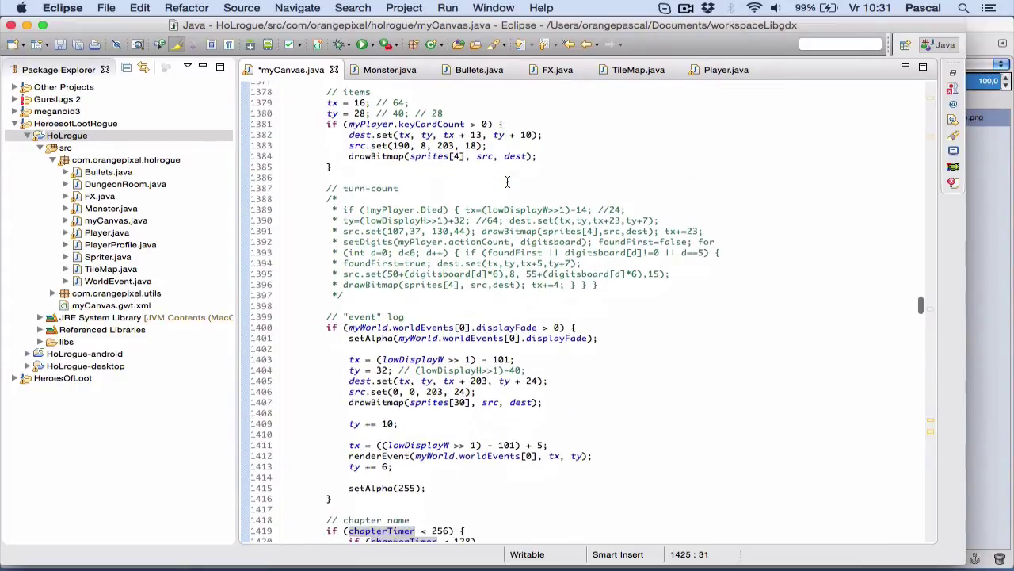
scroll(507, 176, "down", 1)
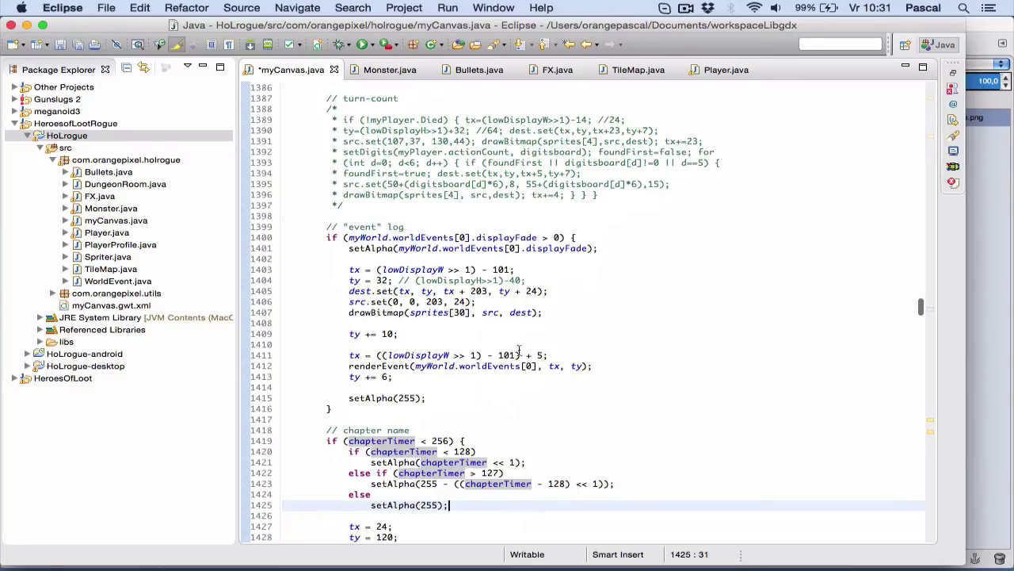
scroll(519, 349, "down", 5)
scroll(519, 349, "down", 1)
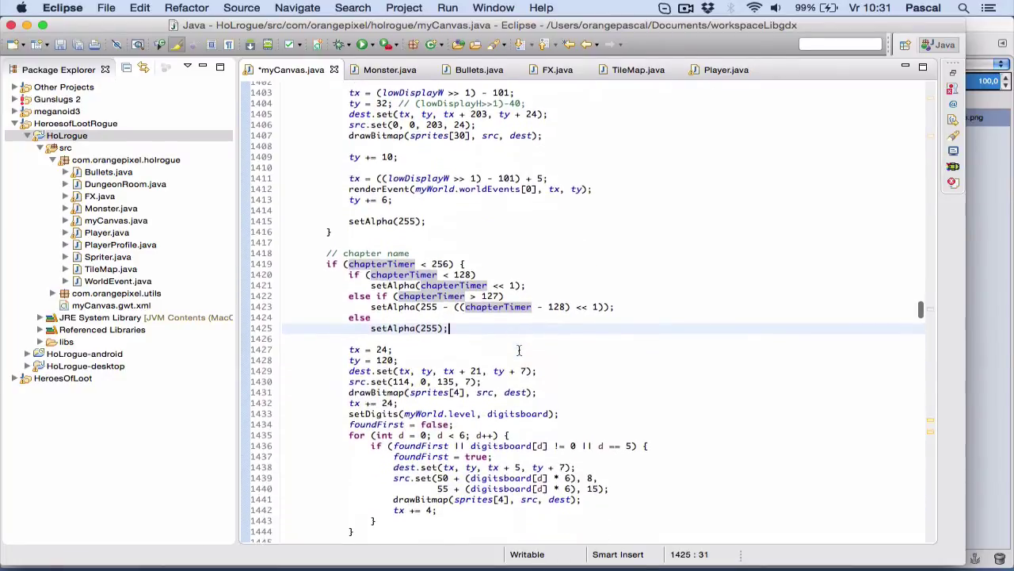
left_click(513, 253)
key("Up")
key("Return")
key("Up")
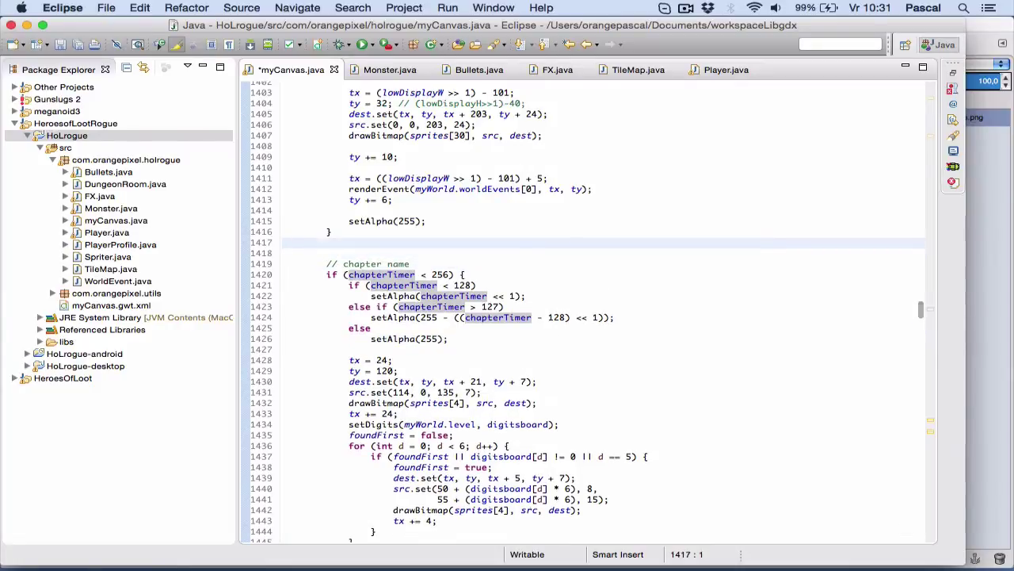
key("Return")
key("Return")
type("// command name")
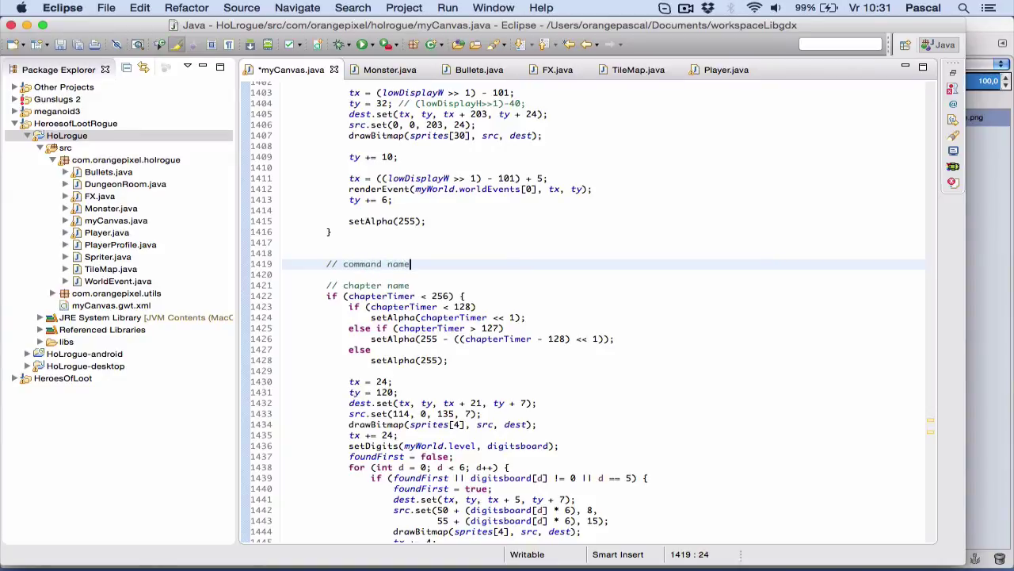
key("Return")
key("Return")
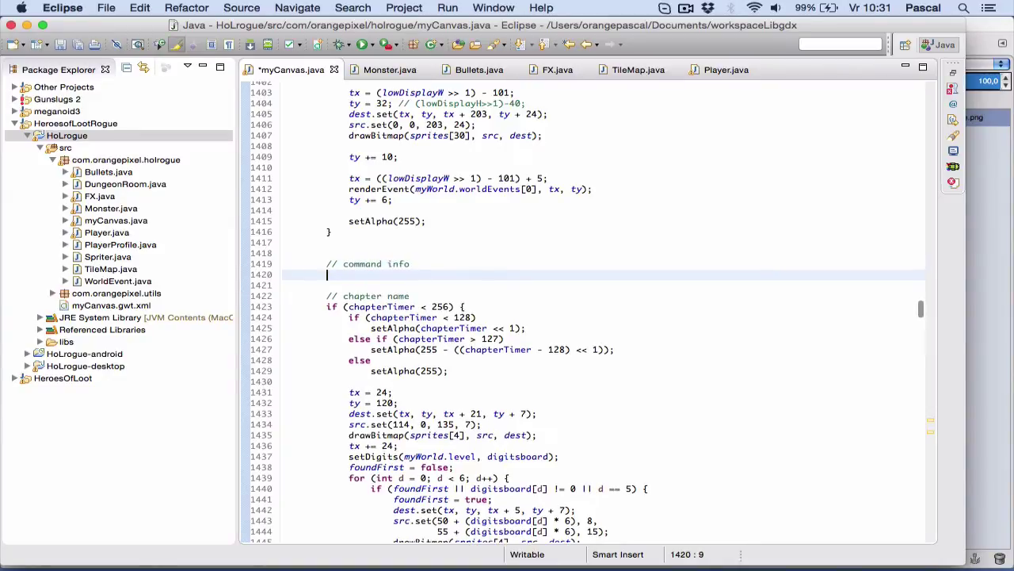
Step: Add sprites[30] as a placeholder line below the command info comment
key("Up")
key("Return")
type("sprites[30]")
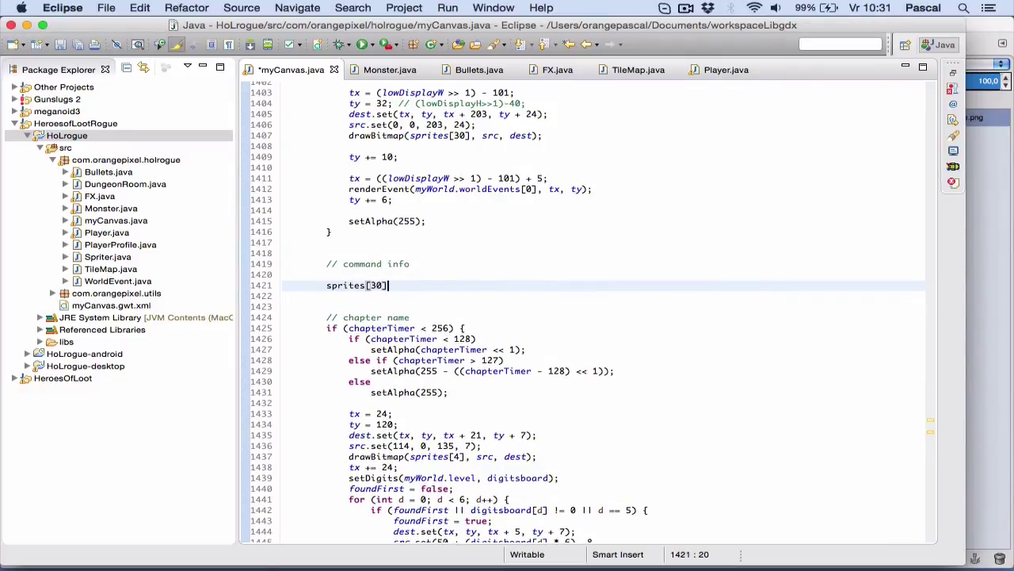
key("Up")
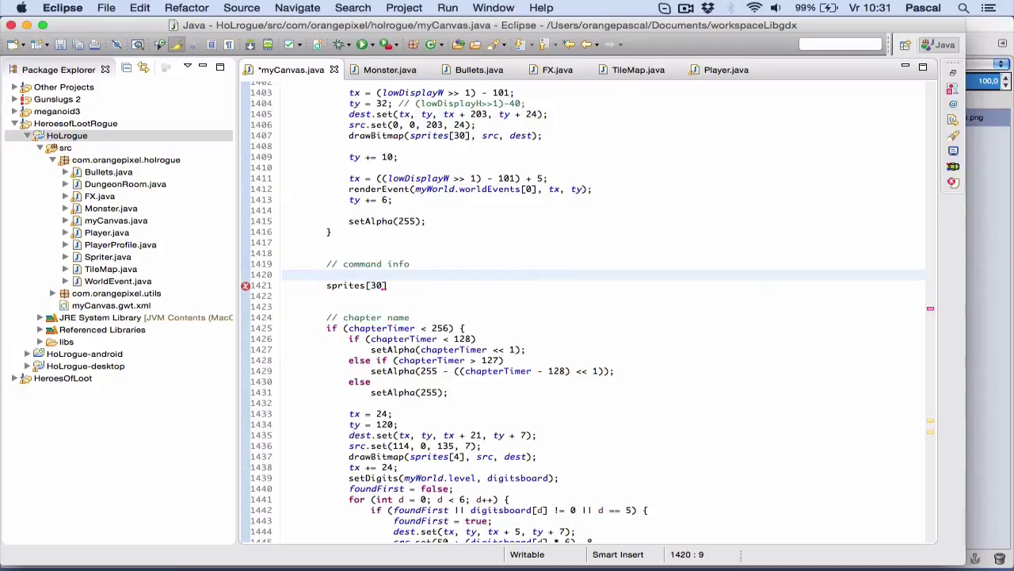
Step: Copy the five lines that position and draw the message bar from the event log block, from tx through drawBitmap
scroll(502, 169, "up", 3)
left_click(579, 138)
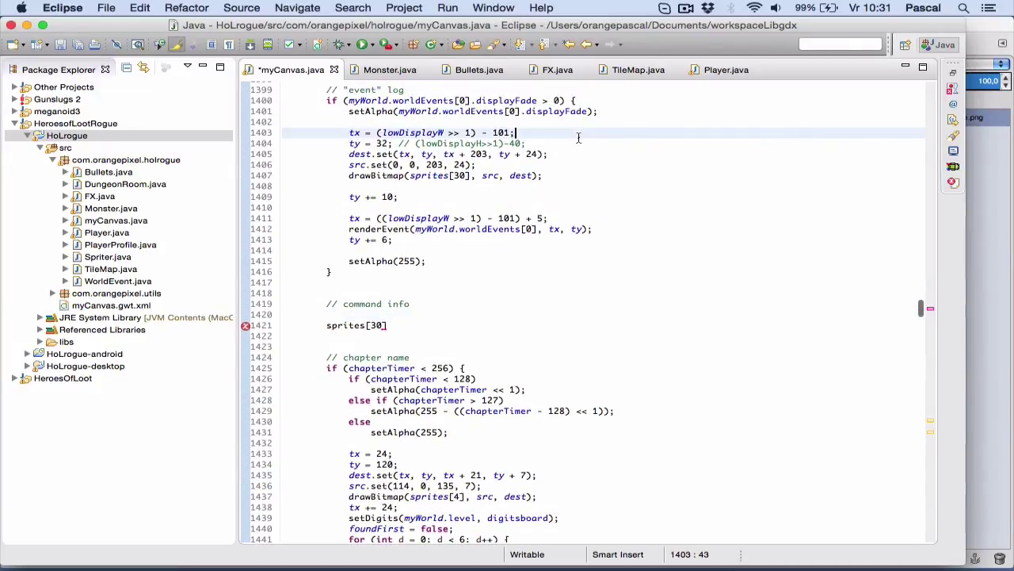
key("shift+Down")
key("shift+Down")
key("shift+Down")
key("shift+Down")
key("shift+Down")
key("super+c")
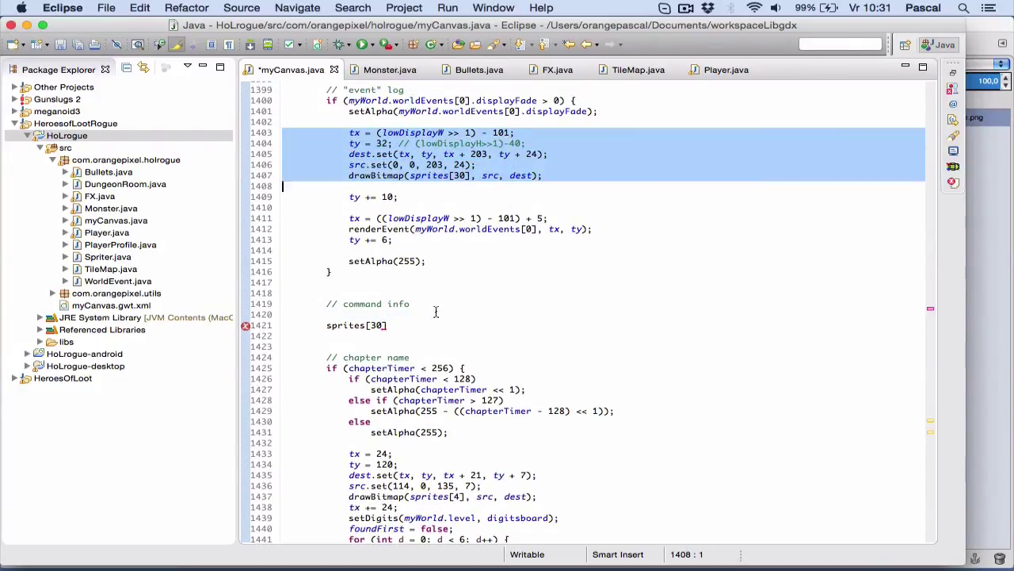
Step: Write an if (chaptertimer<256) block under the command info comment and paste the copied message bar lines inside it
left_click(435, 311)
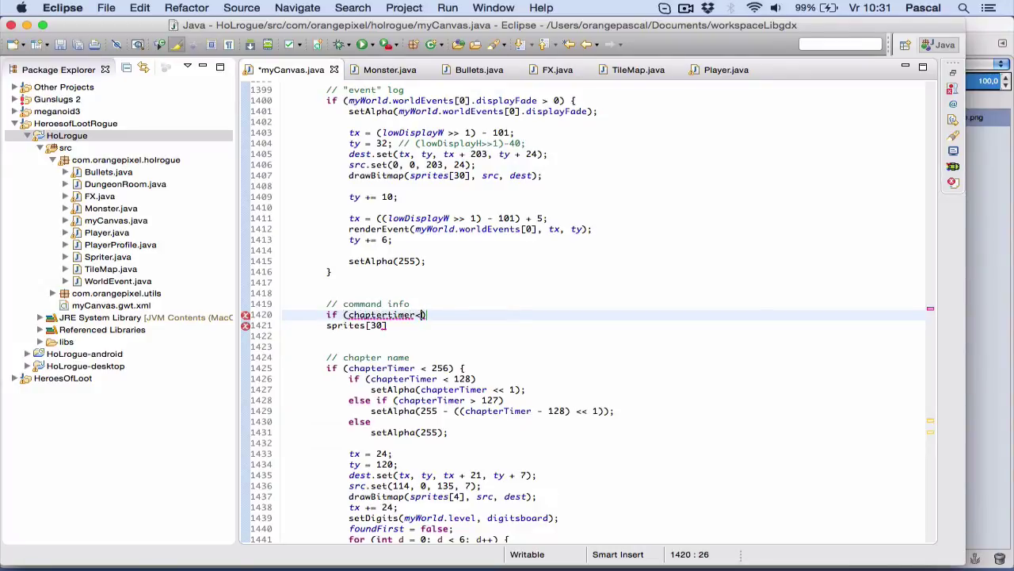
key("Return")
key("super+Left")
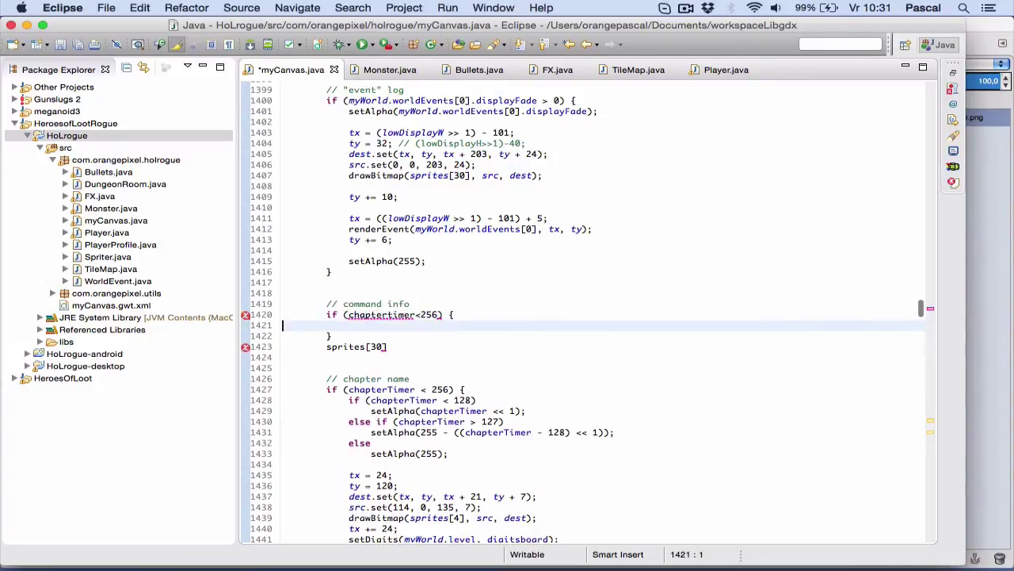
key("super+v")
key("shift+Down")
key("BackSpace")
Step: Delete the leftover sprites[30] line and correct the variable in the new if condition to chapterTimer
key("Down")
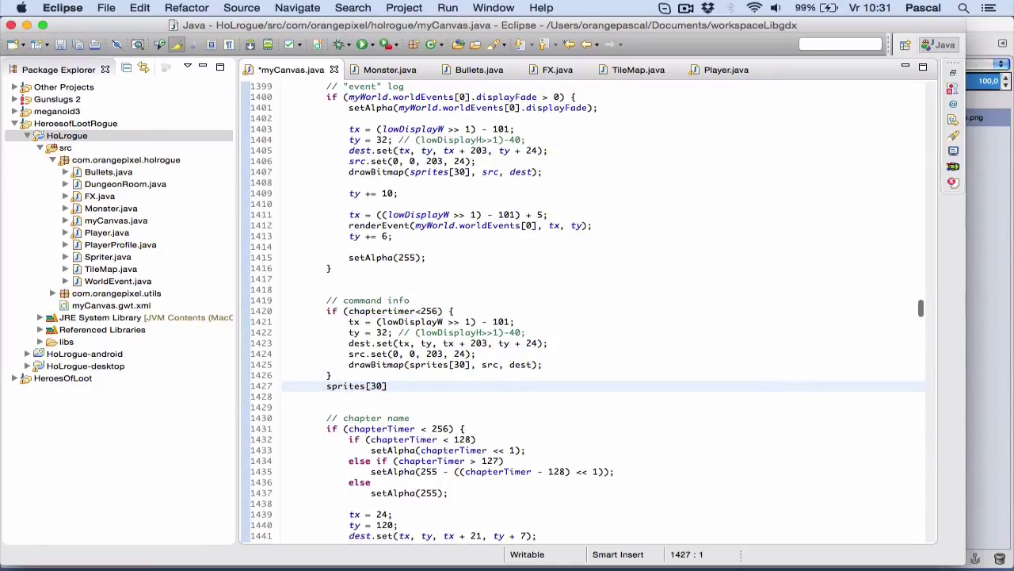
key("shift+Down")
key("BackSpace")
key("Up")
key("Up")
key("Up")
key("Up")
key("Up")
key("Up")
key("Up")
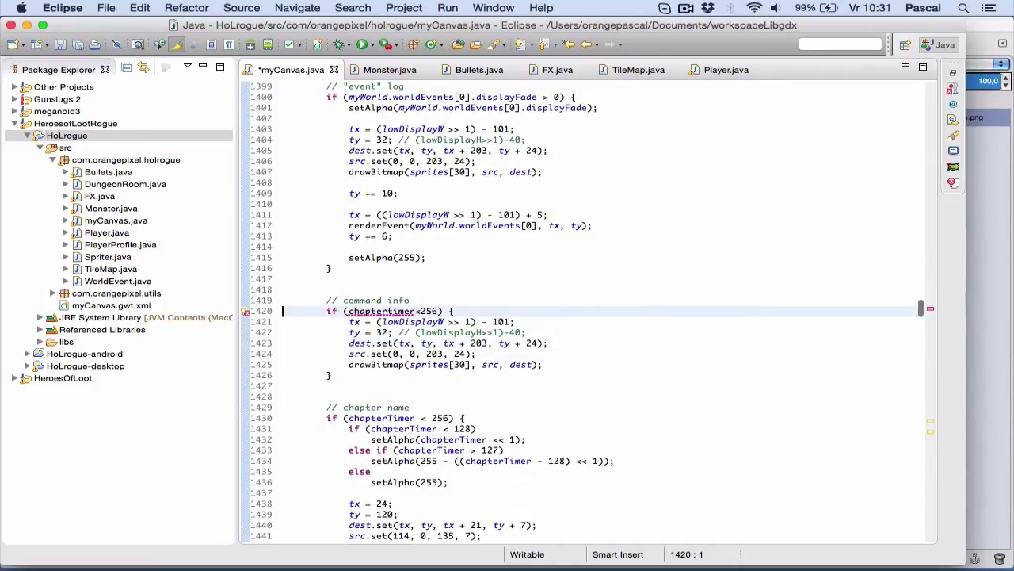
key("alt+Right")
key("alt+Right")
key("Delete")
type("T")
Step: Add a "// command dude" comment after the drawBitmap call in the command info block and begin a tx -= line
key("Down")
key("Down")
key("Down")
key("Down")
key("Down")
key("Return")
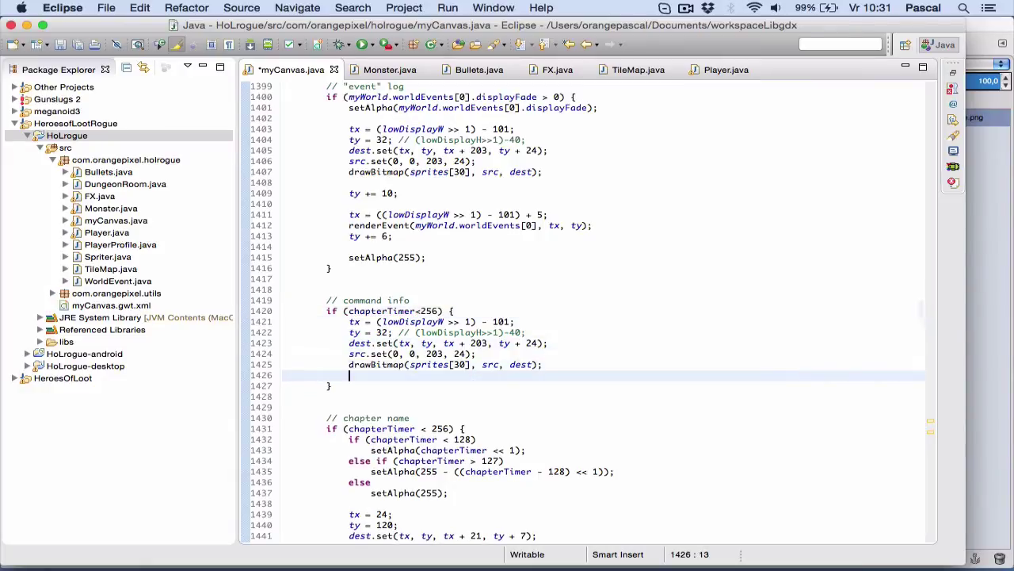
key("Return")
type("// command dude")
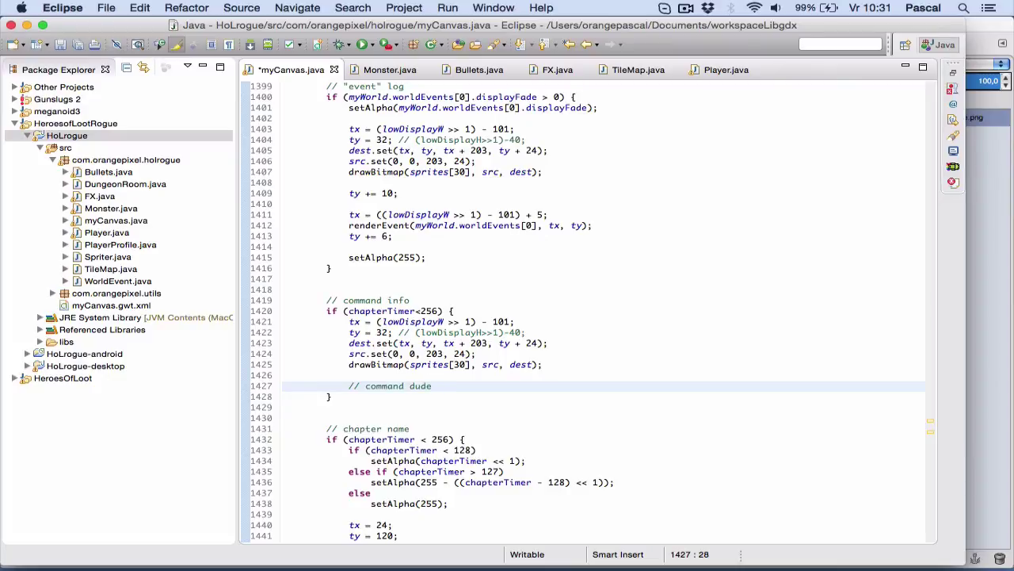
key("Return")
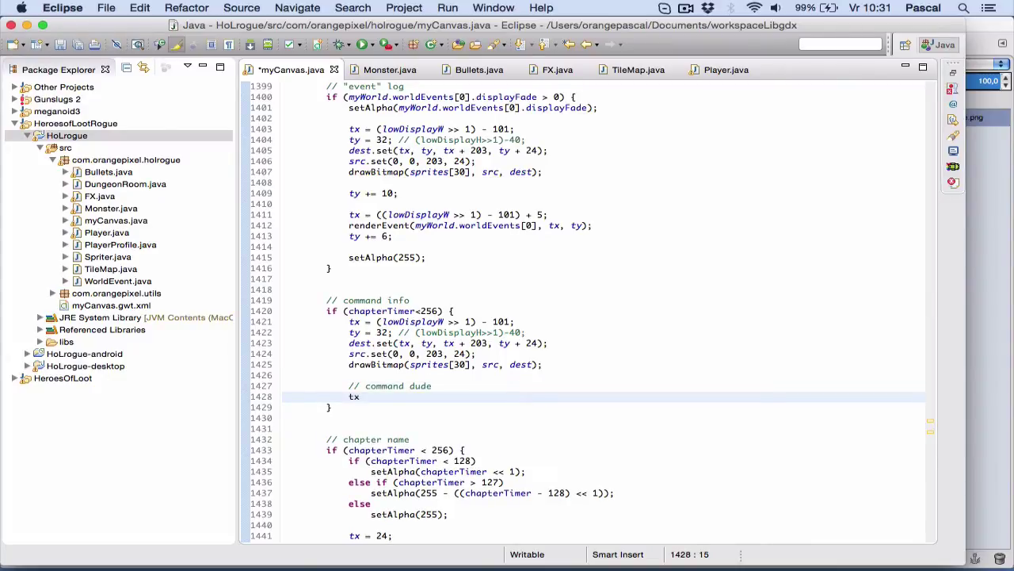
type("tx -=")
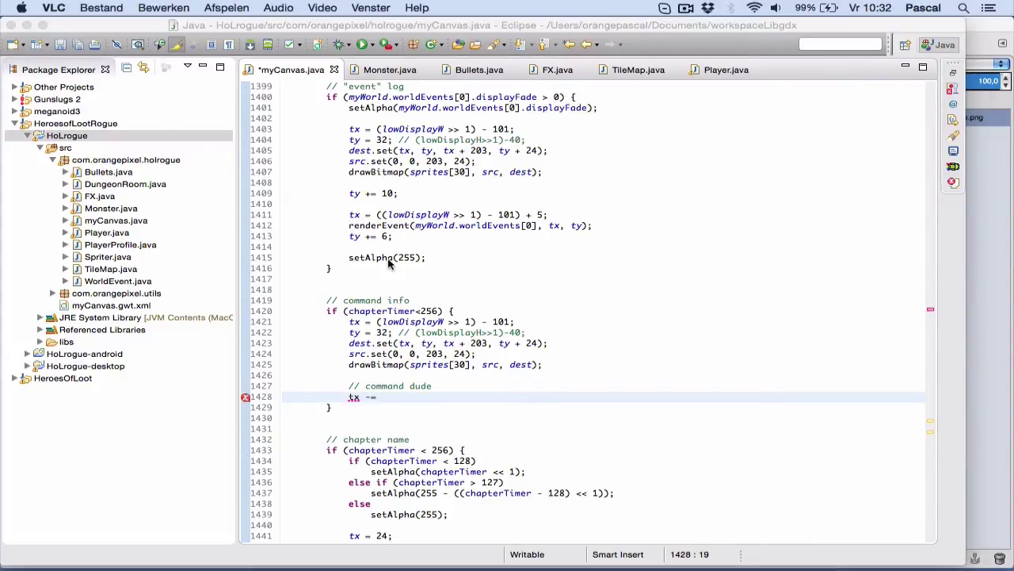
Step: Switch to the mockup image in GIMP and measure the command icon's offset from the message bar's upper-left corner
key("super+Tab")
key("super+Tab")
left_click(252, 56)
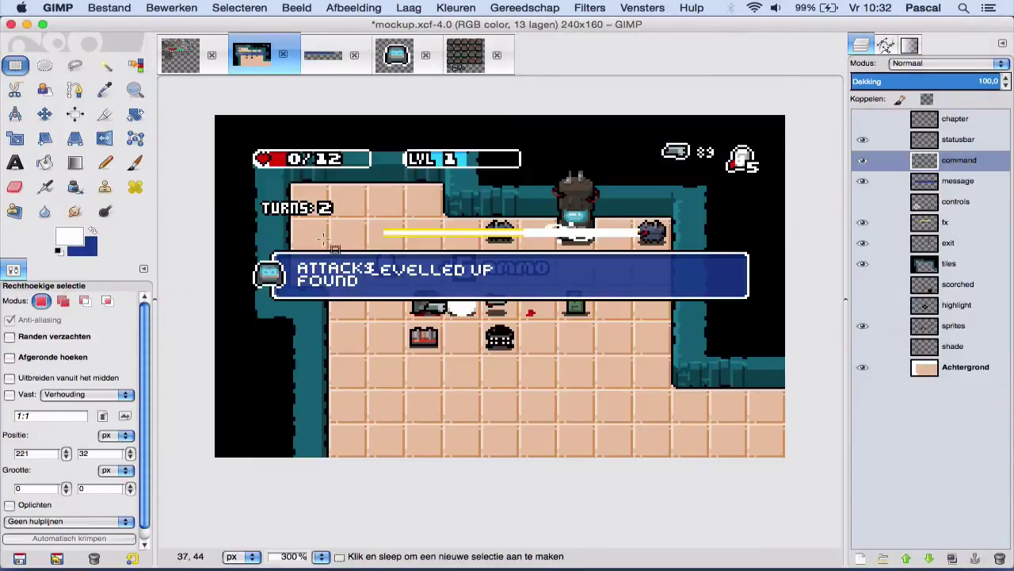
left_click(280, 255)
key("plus")
key("plus")
key("plus")
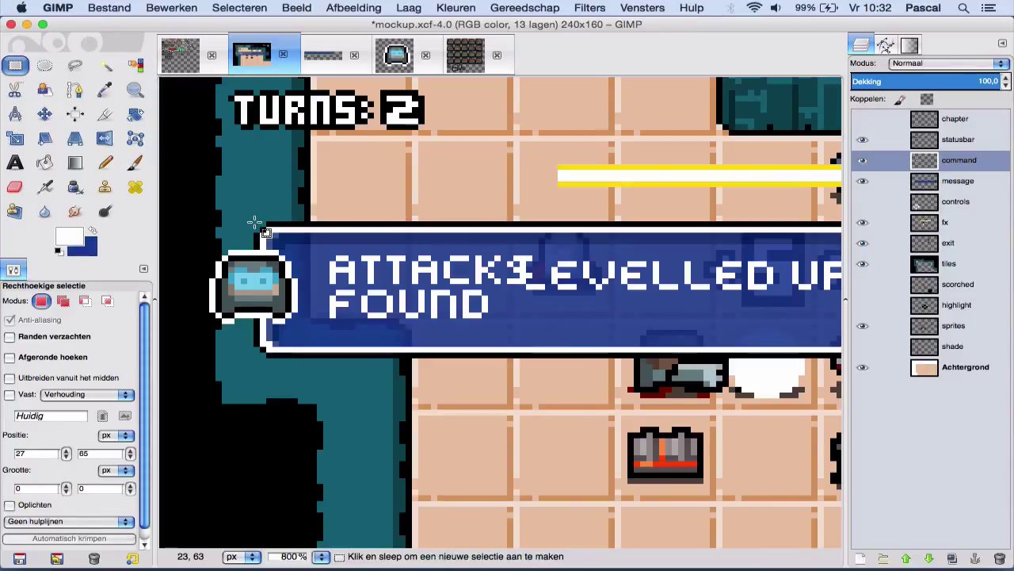
left_click_drag(252, 223, 206, 252)
Step: Switch back to Eclipse, offset the icon with tx-=7; and ty-=5;, and begin a dest.set(tx,ty,tx+ call below them
key("super+Tab")
key("super+Tab")
key("super+Tab")
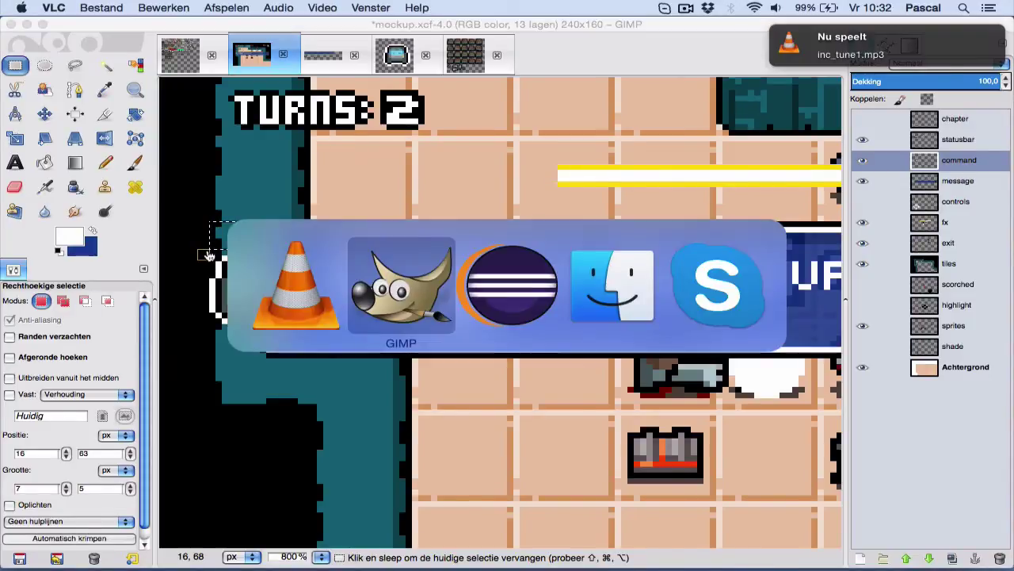
key("Return")
type("ty")
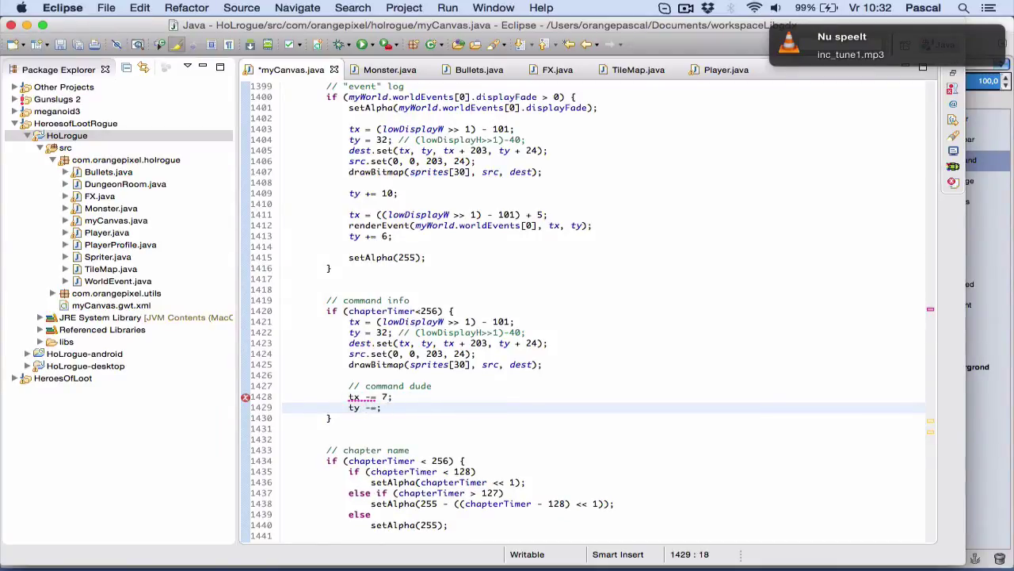
type("-=5")
key("Up")
key("Delete")
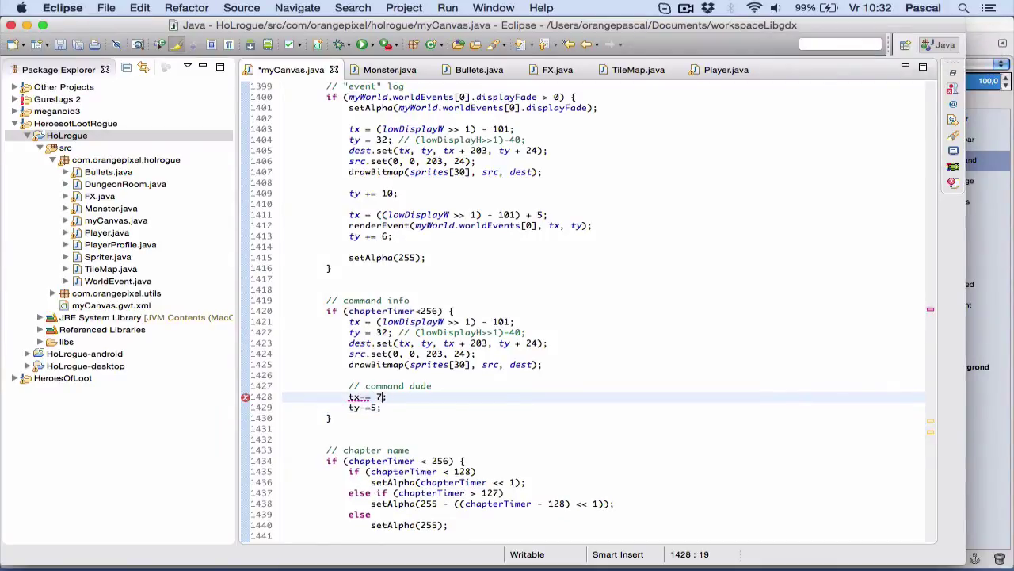
key("Down")
key("Return")
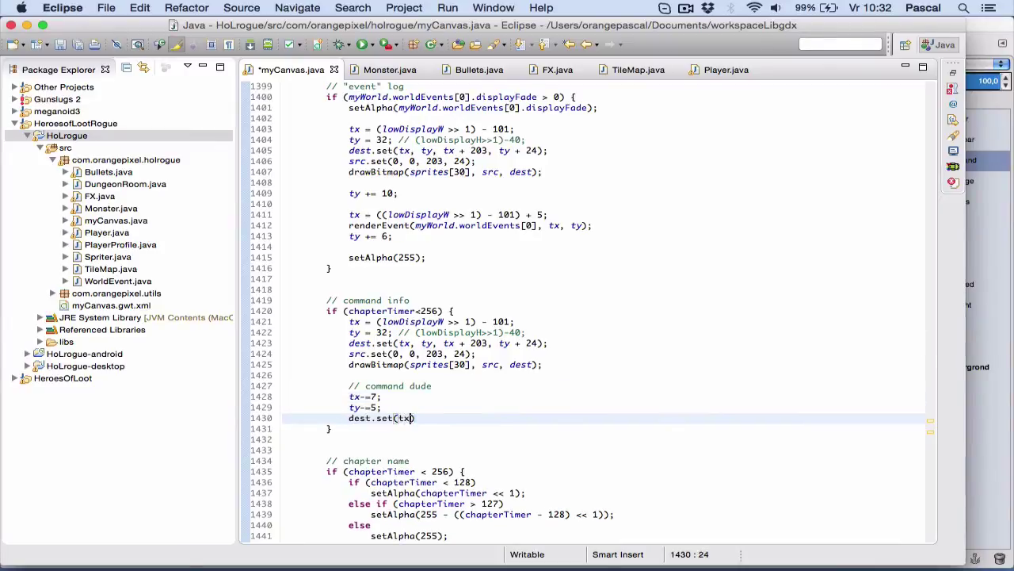
type("dest.set(tx,ty,tx+")
Step: Switch to the uigame image in GIMP and measure the command icon's position and size with a rectangular selection
key("super+Tab")
key("super+Tab")
key("Tab")
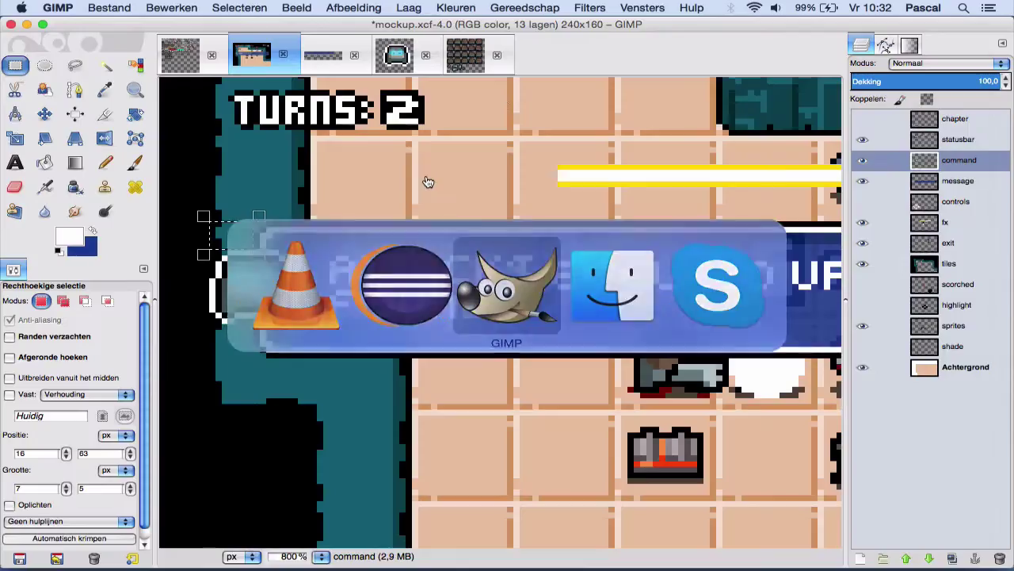
left_click(325, 55)
left_click_drag(496, 235, 555, 287)
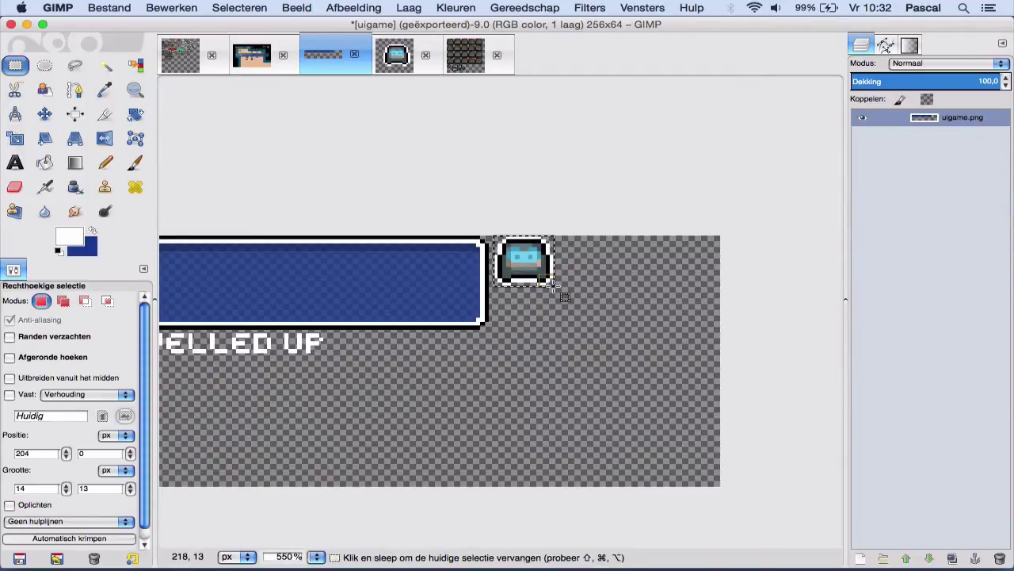
Step: Return to Eclipse and complete the icon's destination rectangle as dest.set(tx,ty,tx+14,ty+13);
key("super+Tab")
key("super+Tab")
key("Tab")
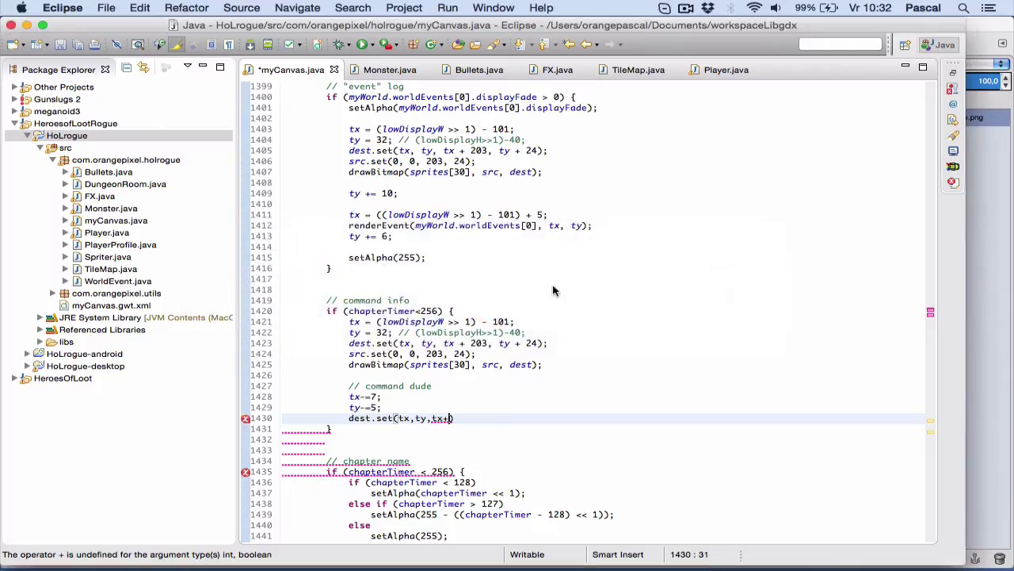
type(");")
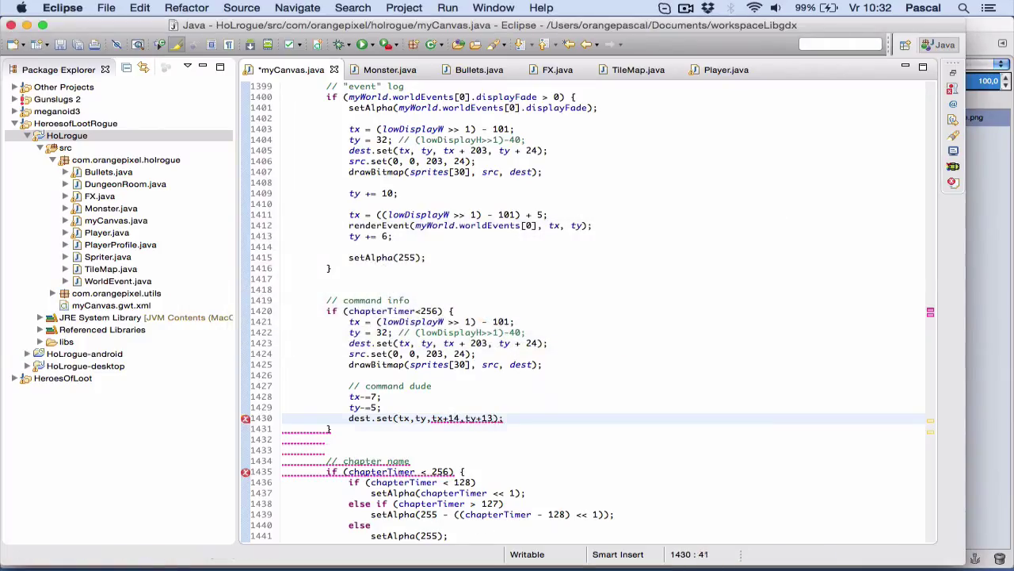
Step: Check the icon's left edge in the uigame image in GIMP, and return to Eclipse to add src.set(204,0, 218,13); below the dest.set line
key("Return")
type("src.set")
key("super+Tab")
key("Tab")
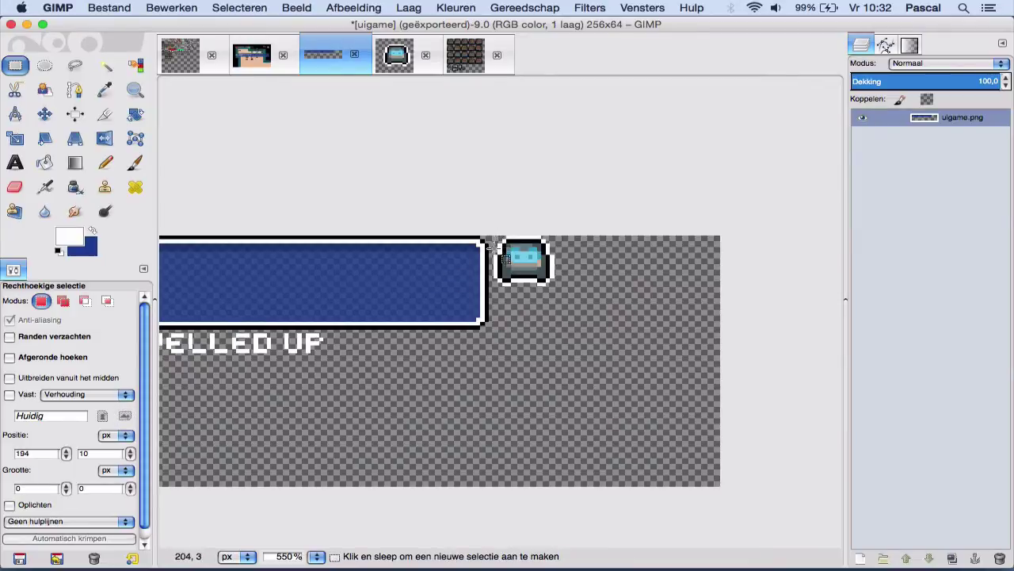
key("super+Tab")
type("(2")
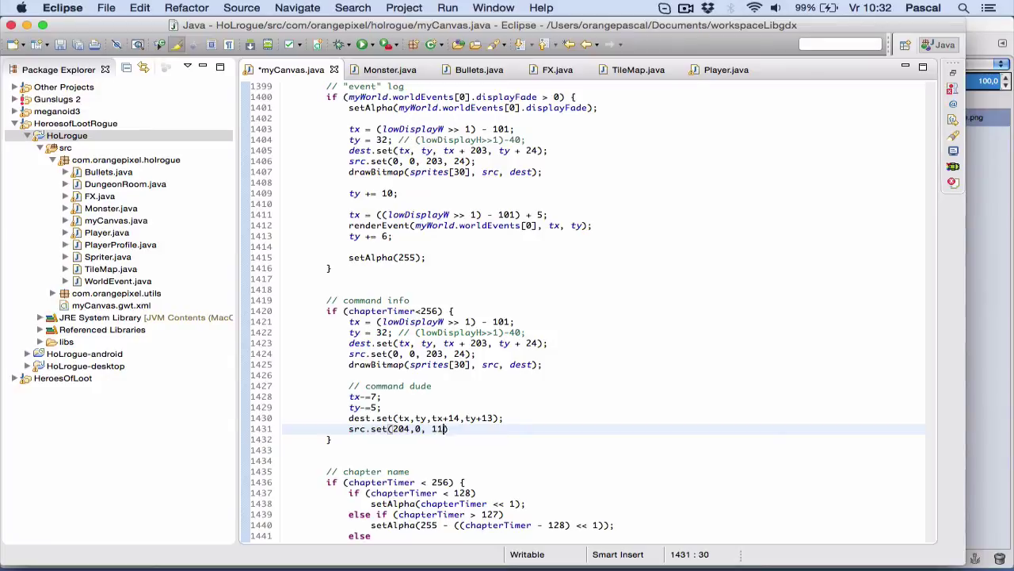
type("04,0, 218,13);")
key("Return")
Step: Copy the bar's drawBitmap call below the icon's src.set line, add the comment // add mission blabla - later, and save
left_click_drag(546, 364, 348, 365)
key("super+c")
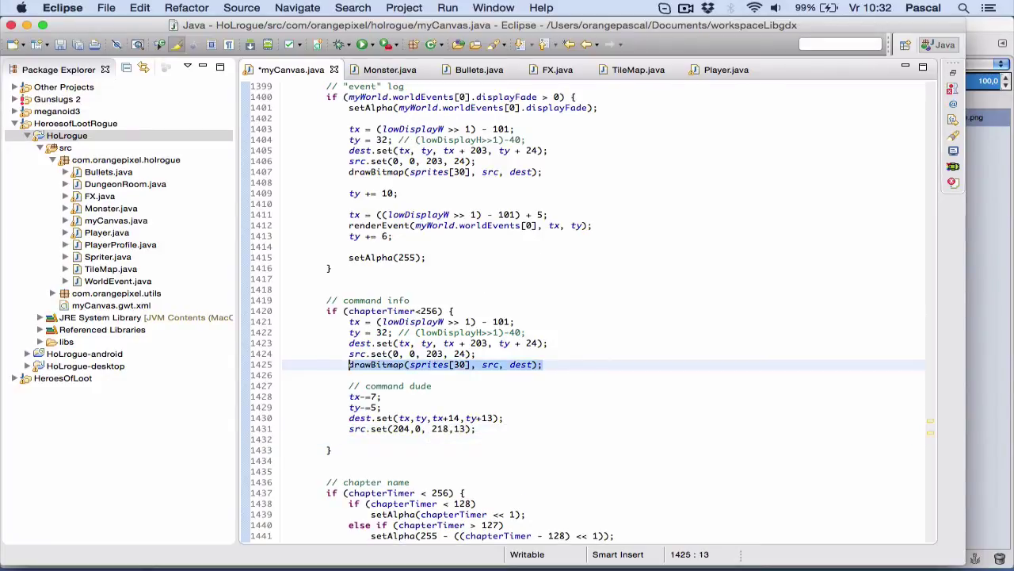
left_click(448, 438)
key("super+v")
key("Return")
key("Return")
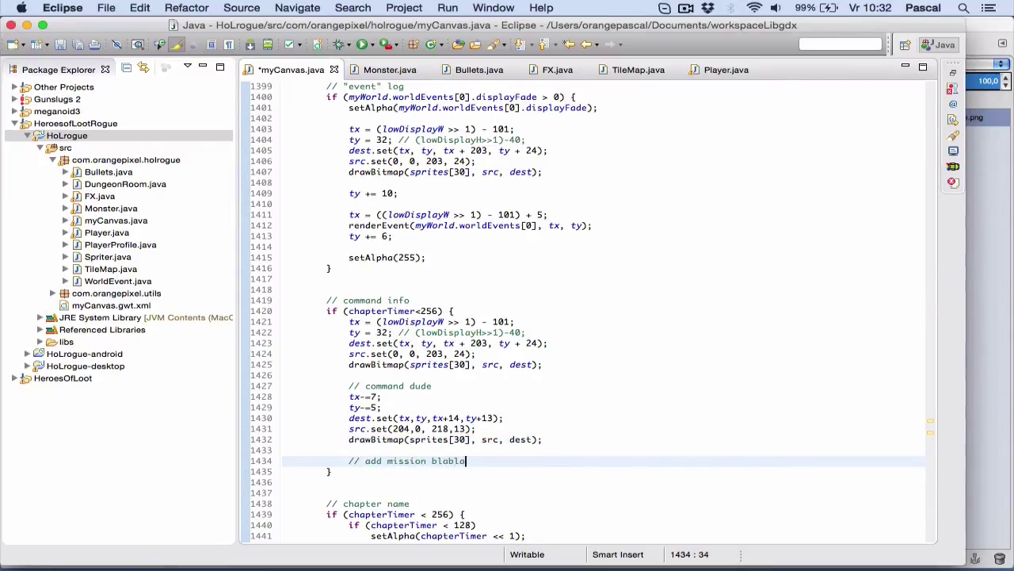
key("super+s")
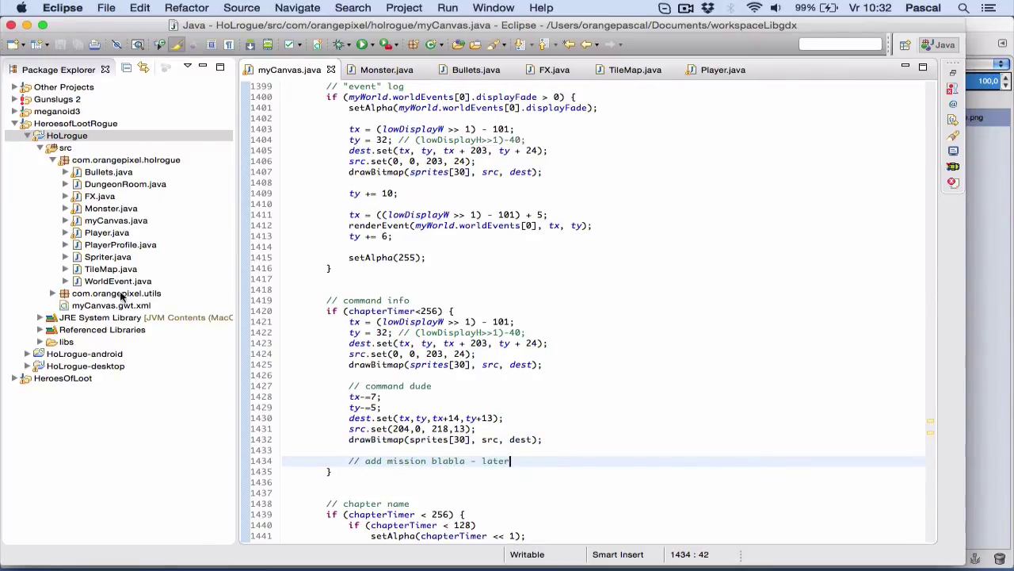
Step: Run the HoLrogue-desktop project, walk the character around to check the message bar and icon, and quit the game
left_click(85, 354)
left_click(101, 365)
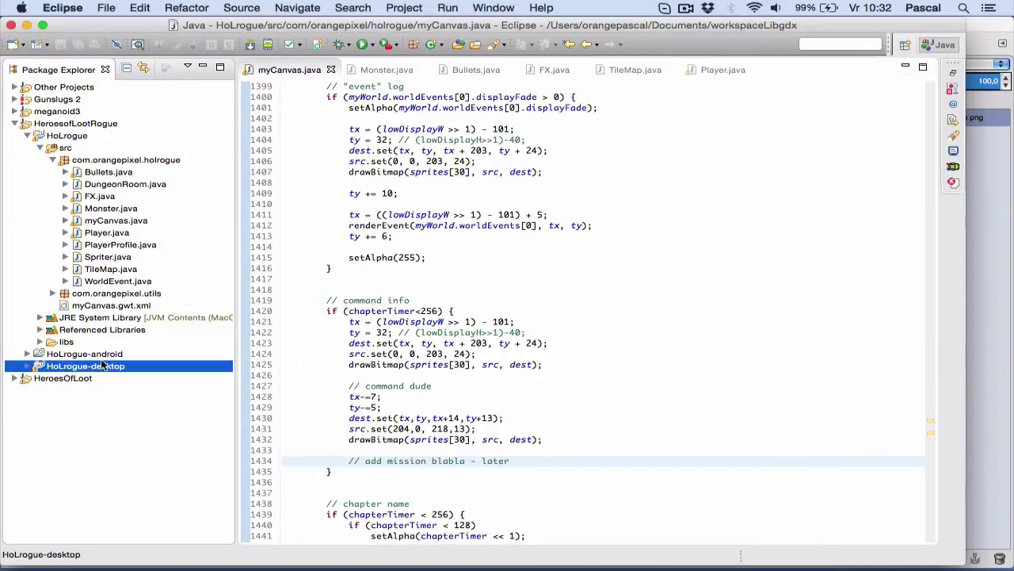
left_click(363, 46)
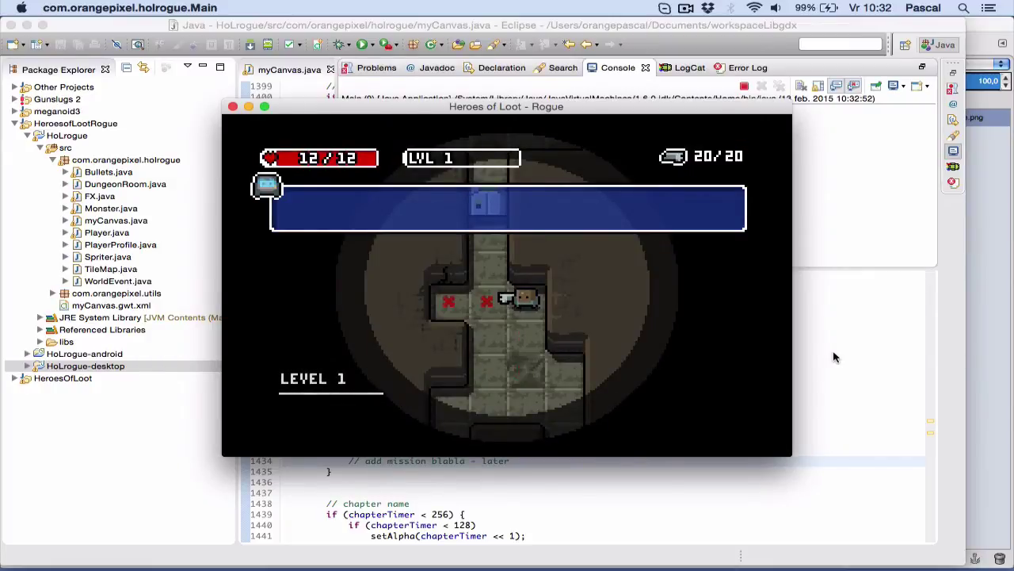
key("Down")
key("Left")
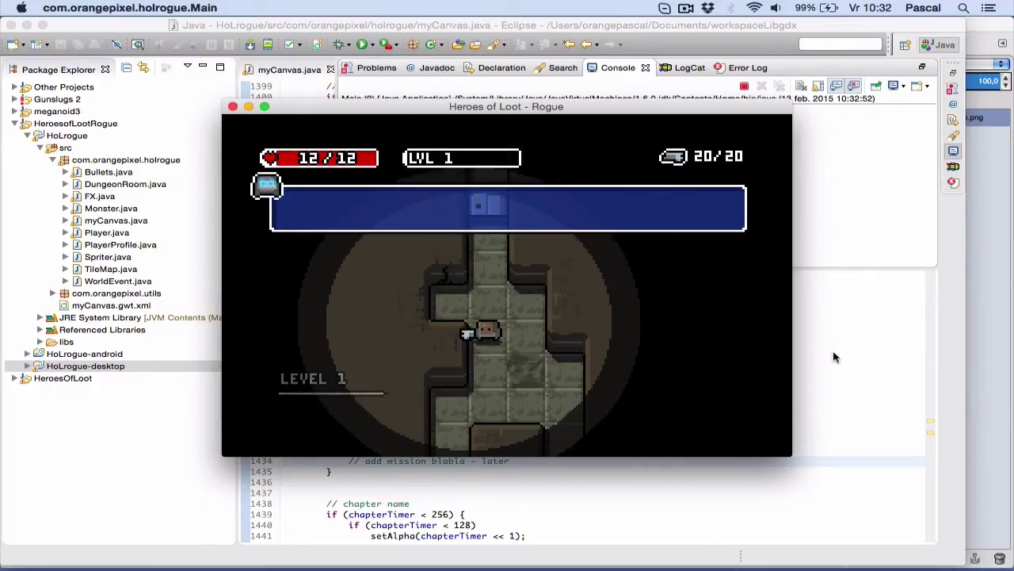
key("Up")
key("super+q")
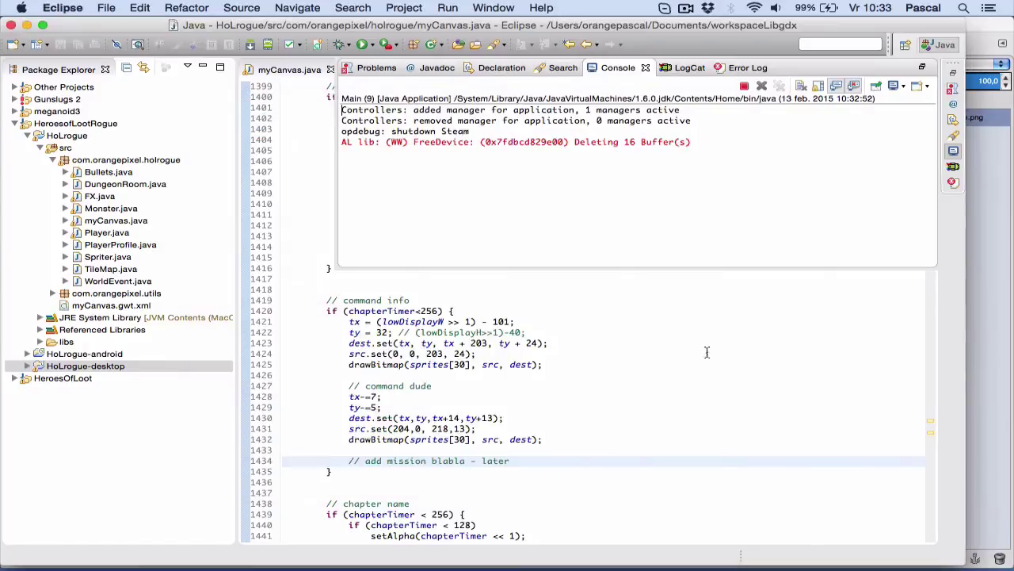
Step: Set the command info block's ty to (lowDisplayH >> 1) - 12;, remove the trailing comment on that line, and save
left_click(511, 376)
left_click(390, 332)
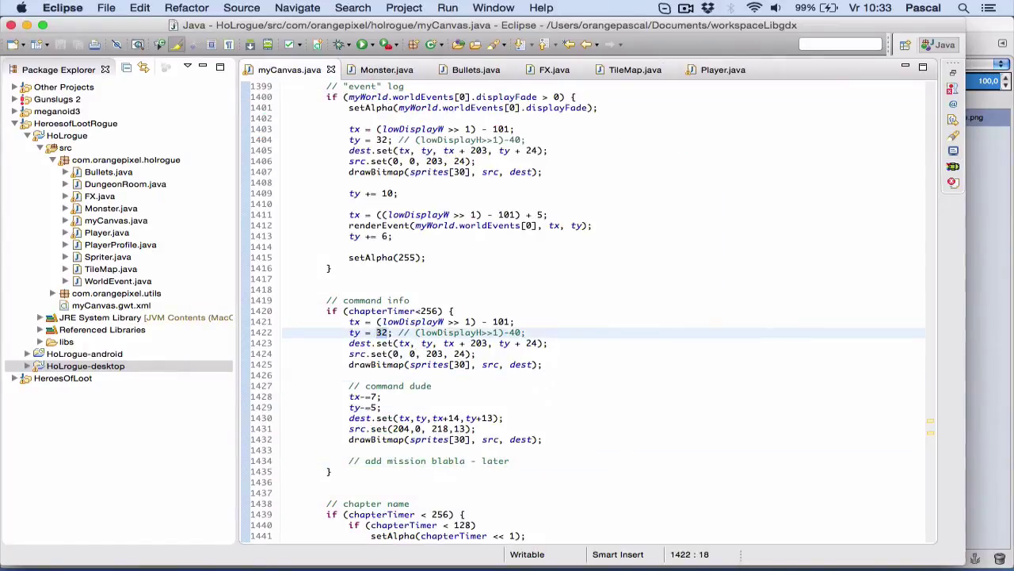
type("(lowdisplayH")
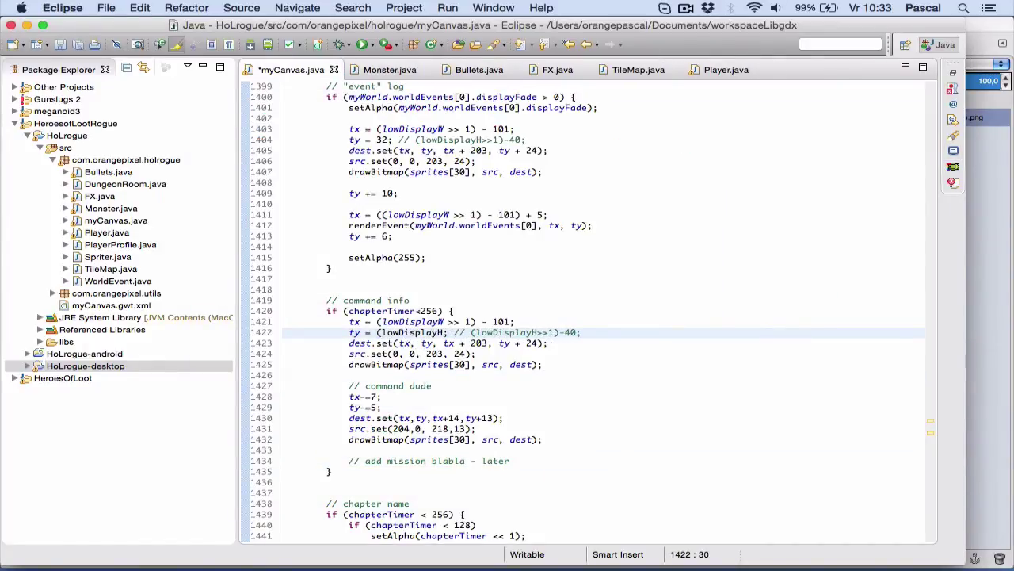
type(" >> 1) - ")
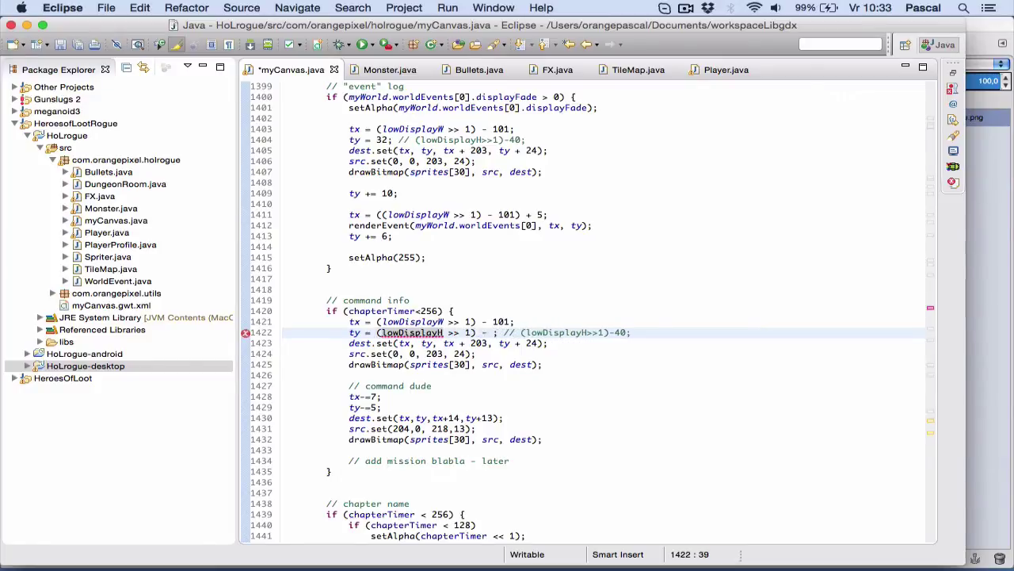
type("12")
key("Right")
key("shift+End")
key("Delete")
key("super+s")
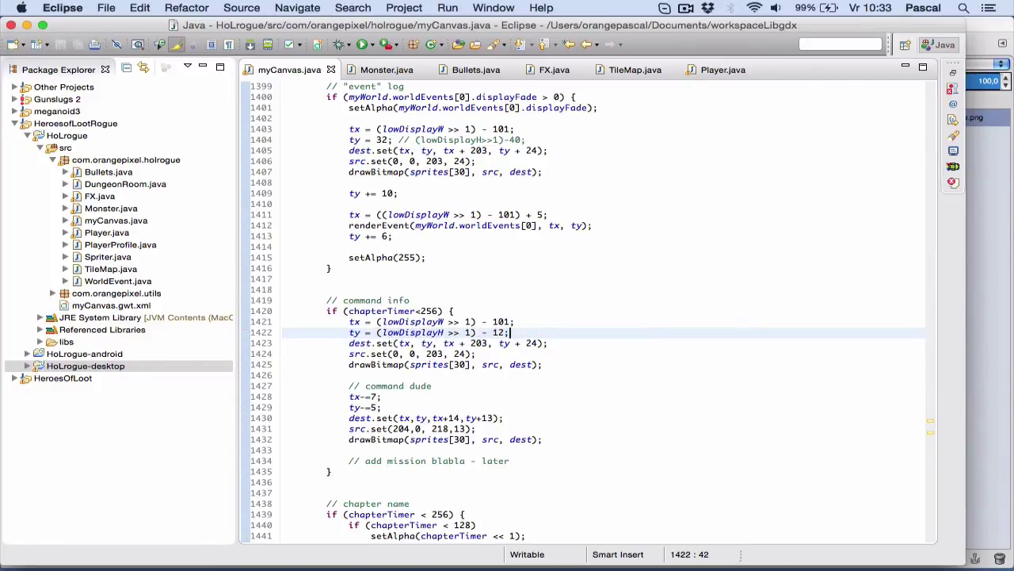
Step: Run the game again, walk and shoot through the level to check the message bar's vertical position and duration, and quit
left_click(362, 45)
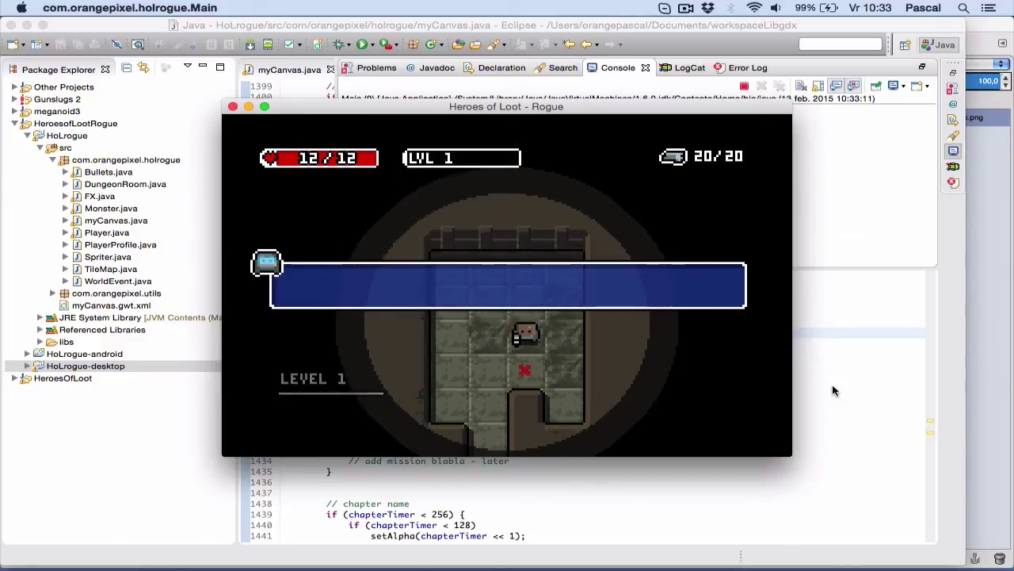
key("Down")
key("Down")
key("Down")
key("Down")
key("Down")
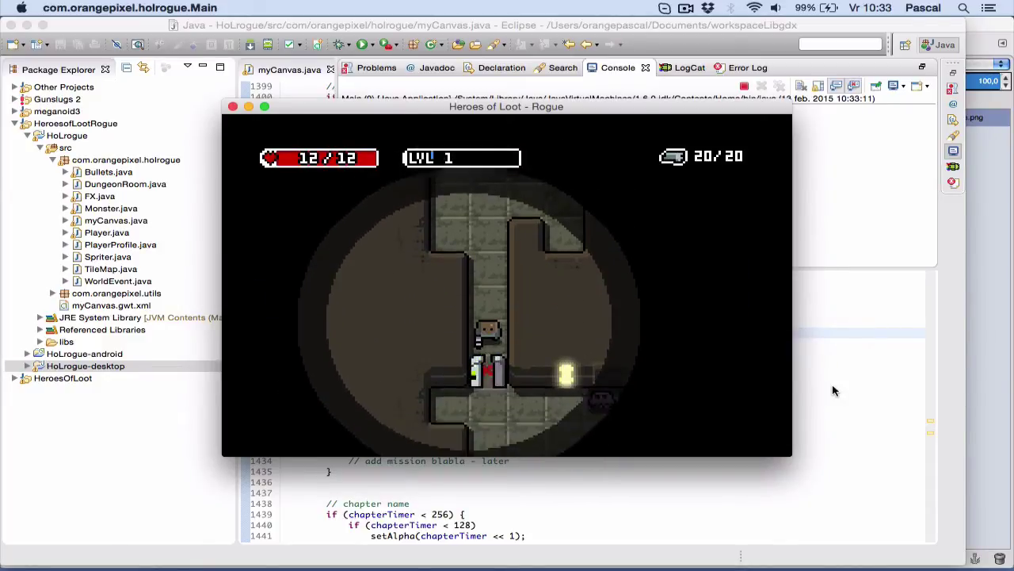
key("Right")
key("x")
key("Right")
key("Down")
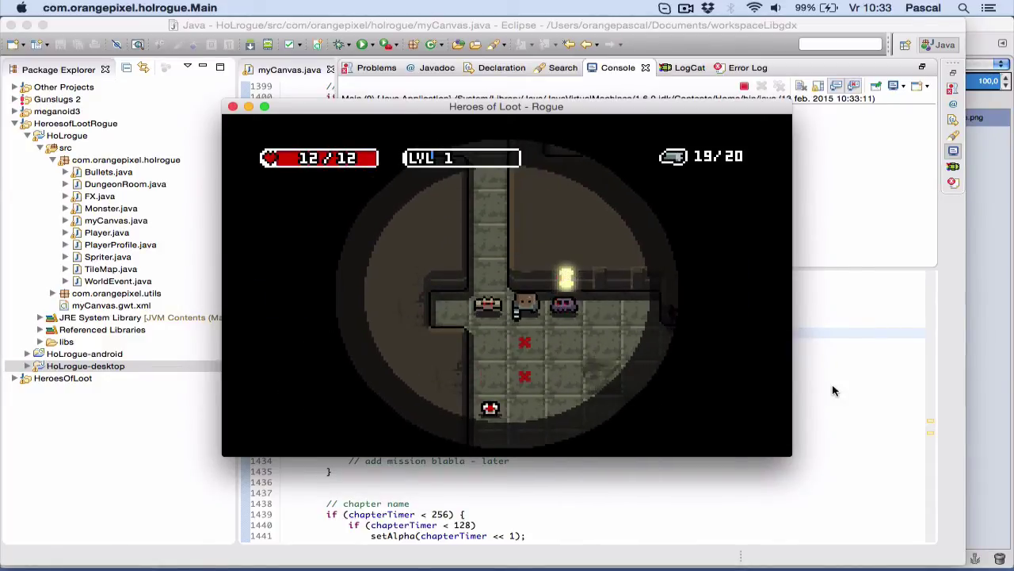
key("Left")
key("x")
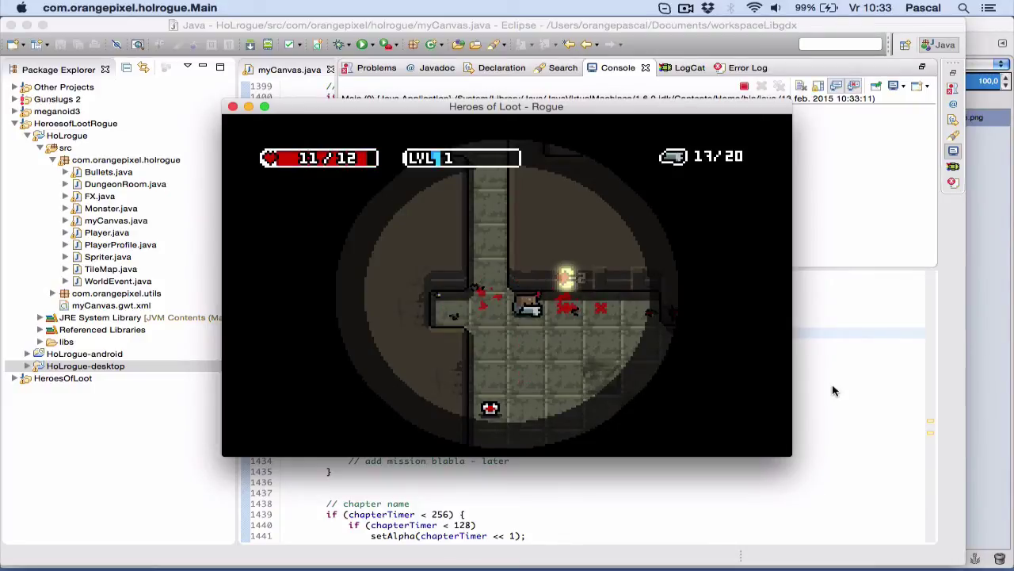
key("super+q")
Step: Copy the chapterTimer setAlpha fade code from the chapter name block to the start of the command info block and save
left_click(502, 381)
scroll(523, 382, "down", 4)
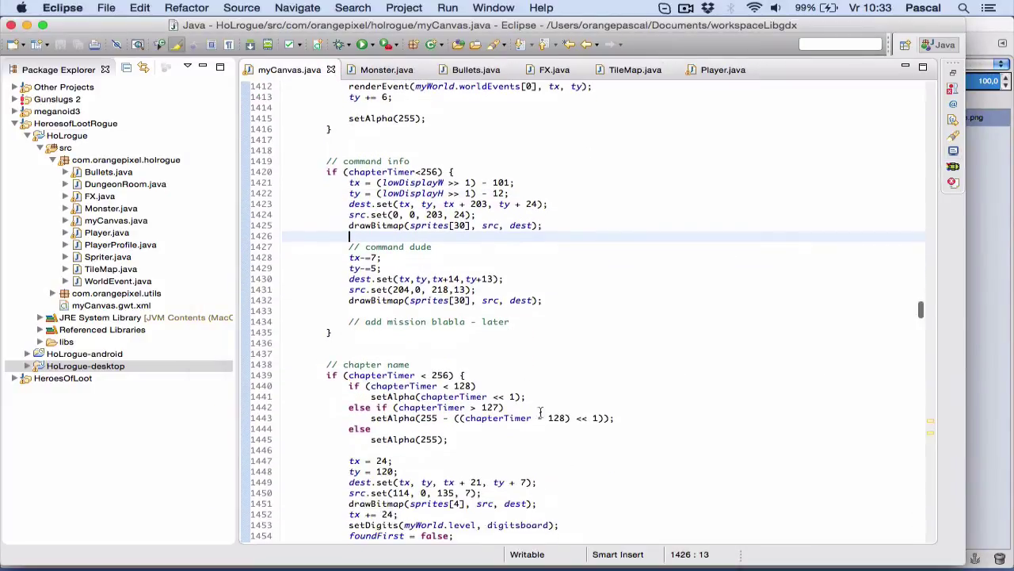
left_click(567, 385)
key("shift+Down")
key("shift+Down")
key("shift+Down")
key("shift+Down")
key("shift+Down")
key("shift+Down")
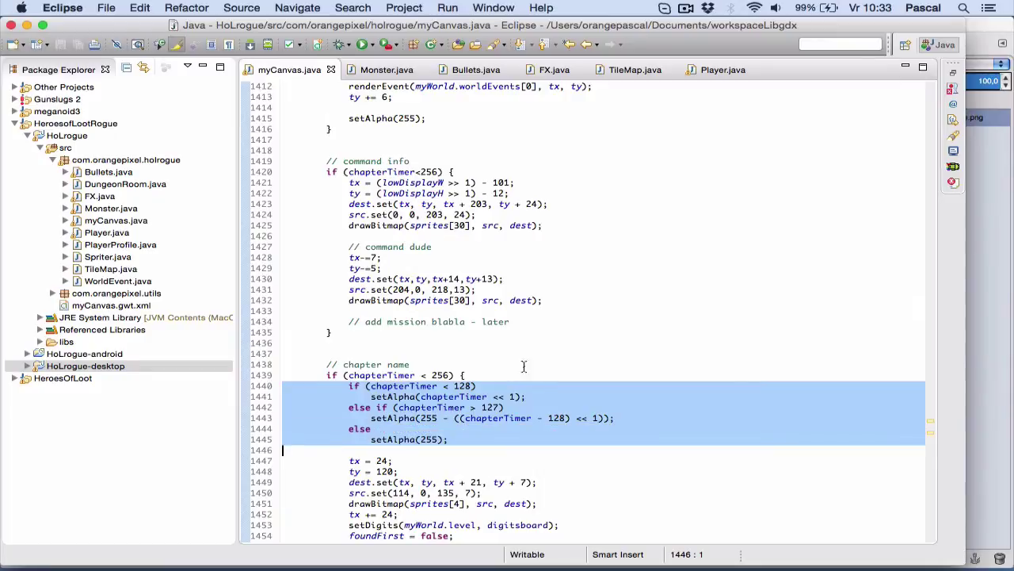
key("super+c")
left_click(479, 172)
key("Return")
key("super+v")
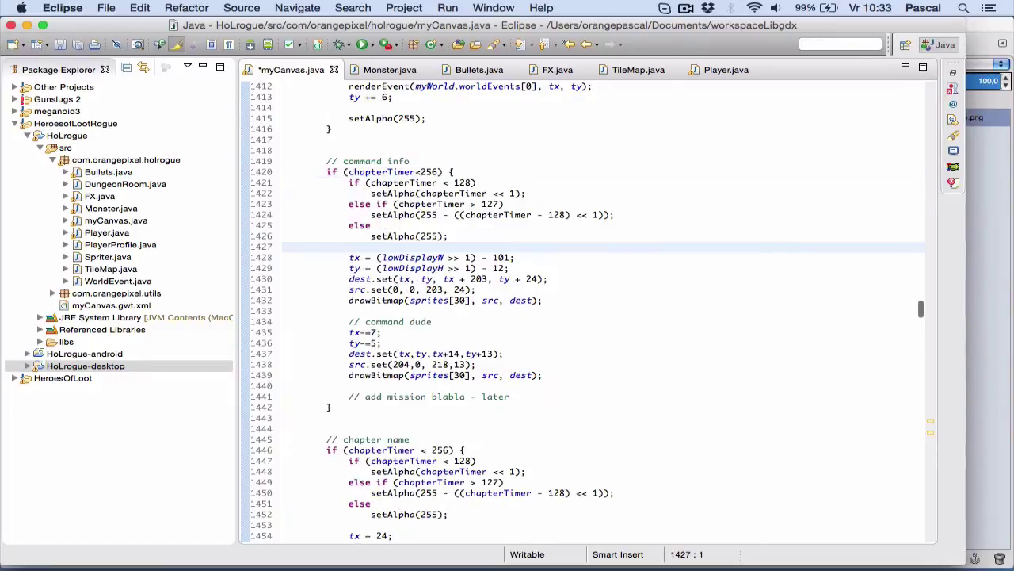
key("super+s")
Step: Add setAlpha(255); below the mission comment at the end of the command info block
left_click(554, 392)
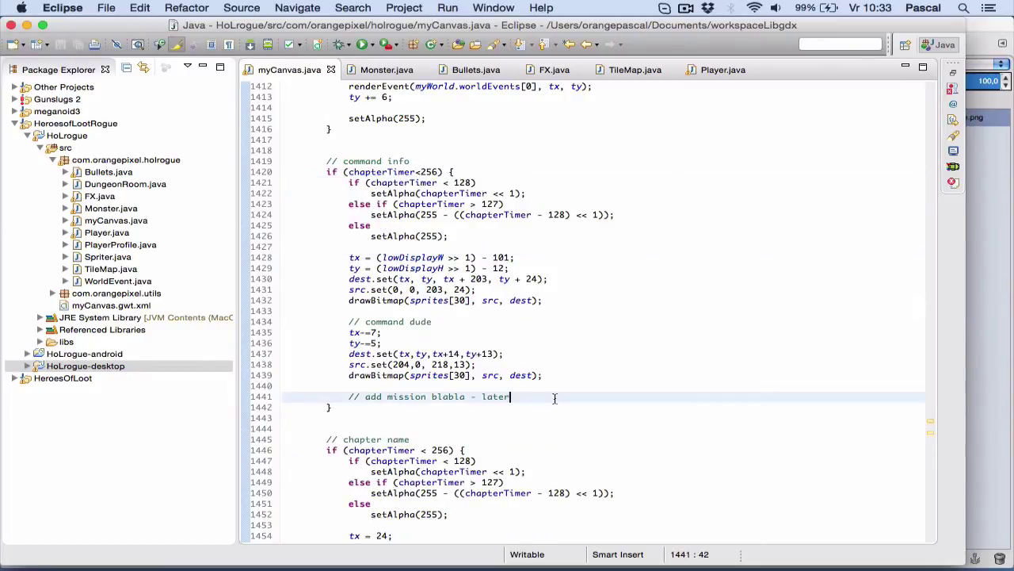
key("Return")
type("setAlpha(255);")
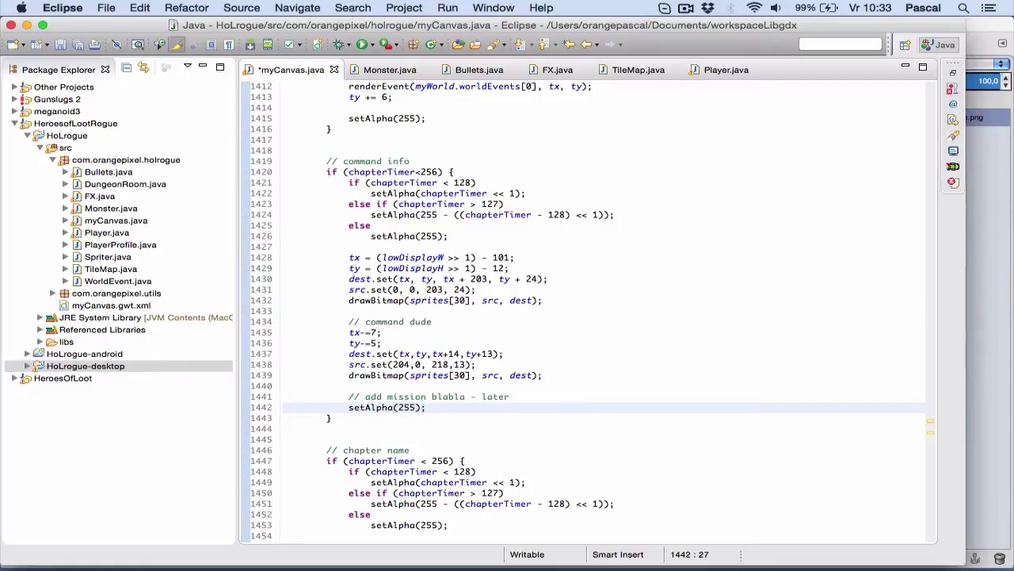
Step: Copy the setAlpha(255); line to the end of the chapter name block, save the file, and run the game
key("shift+super+Left")
key("super+Left")
key("shift+super+Right")
scroll(588, 310, "down", 10)
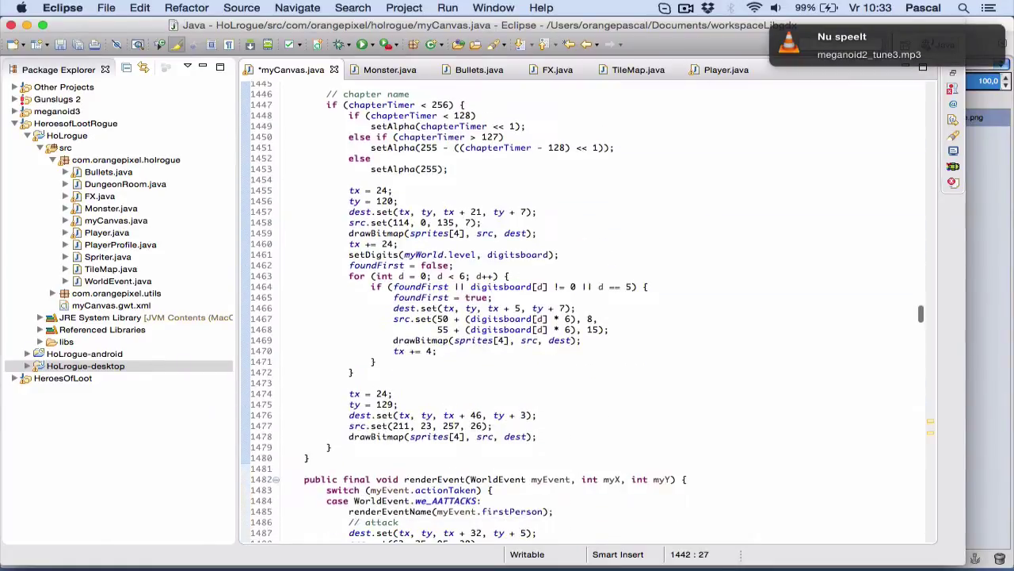
left_click(559, 434)
key("Return")
key("Return")
key("super+v")
key("super+s")
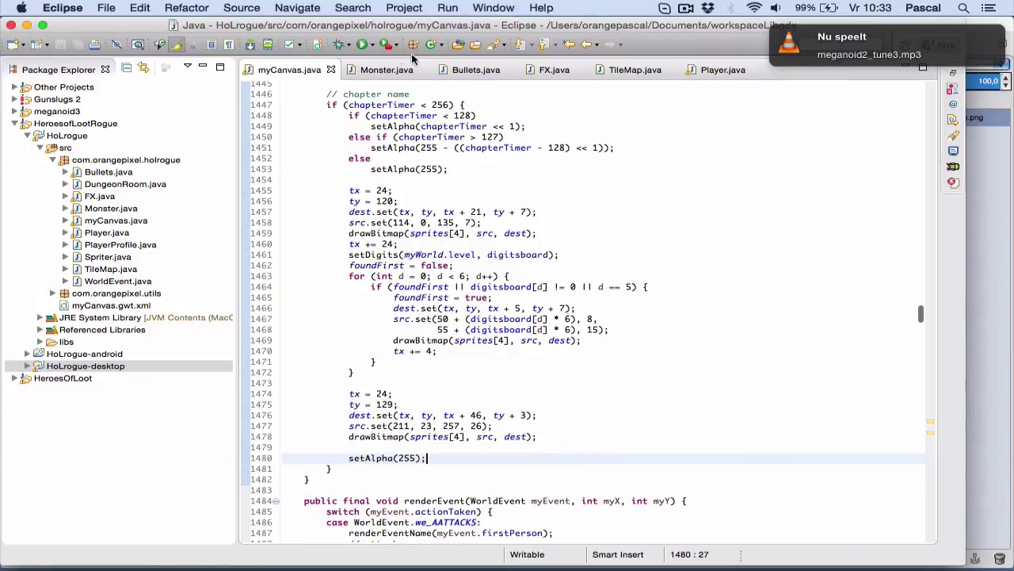
key("super+F11")
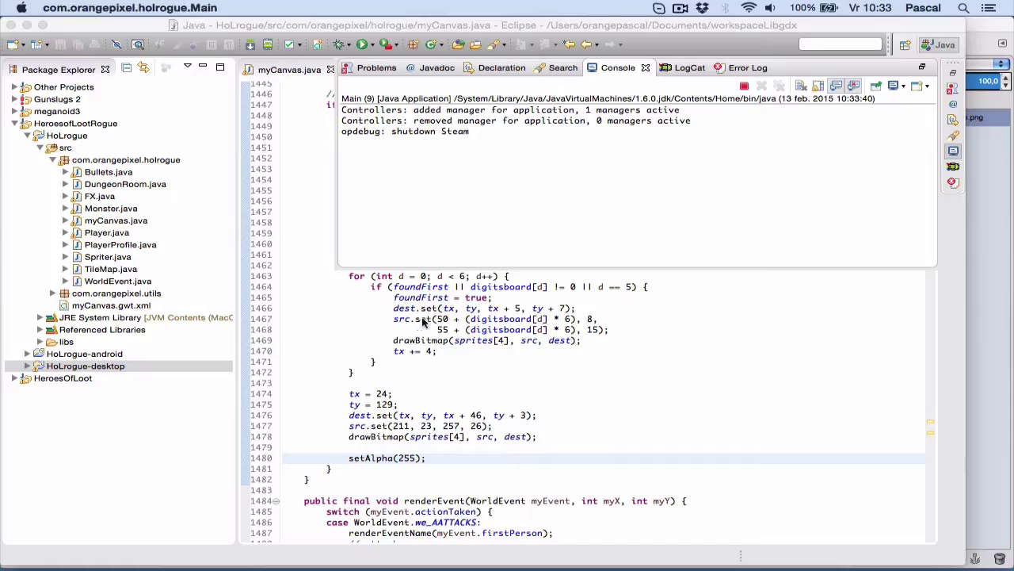
Step: Delete the if/else setAlpha fade code from the start of the command info block
scroll(532, 327, "up", 5)
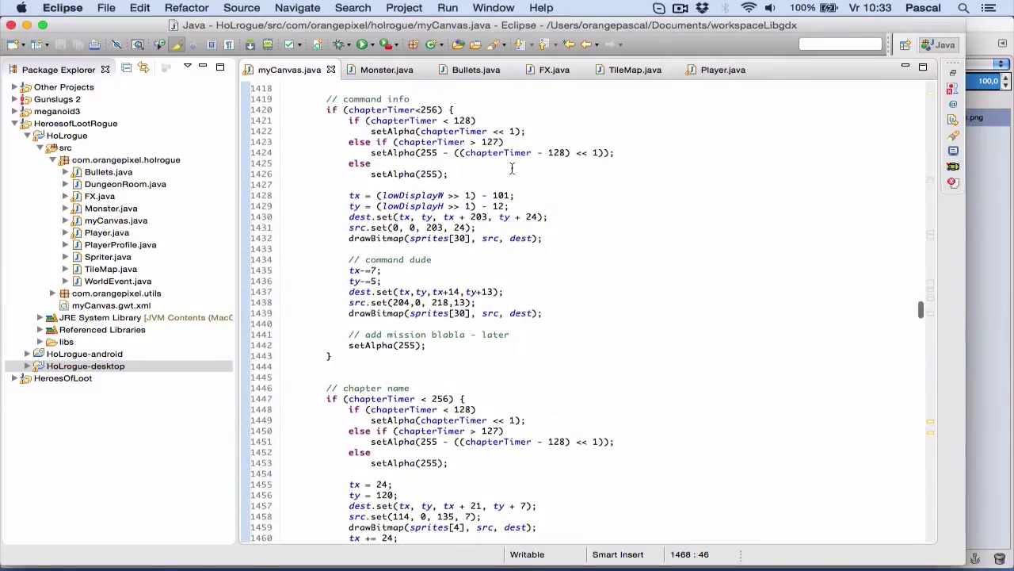
left_click(515, 109)
key("Right")
key("shift+Down")
key("shift+Down")
key("shift+Down")
key("shift+Down")
key("shift+Down")
key("shift+Down")
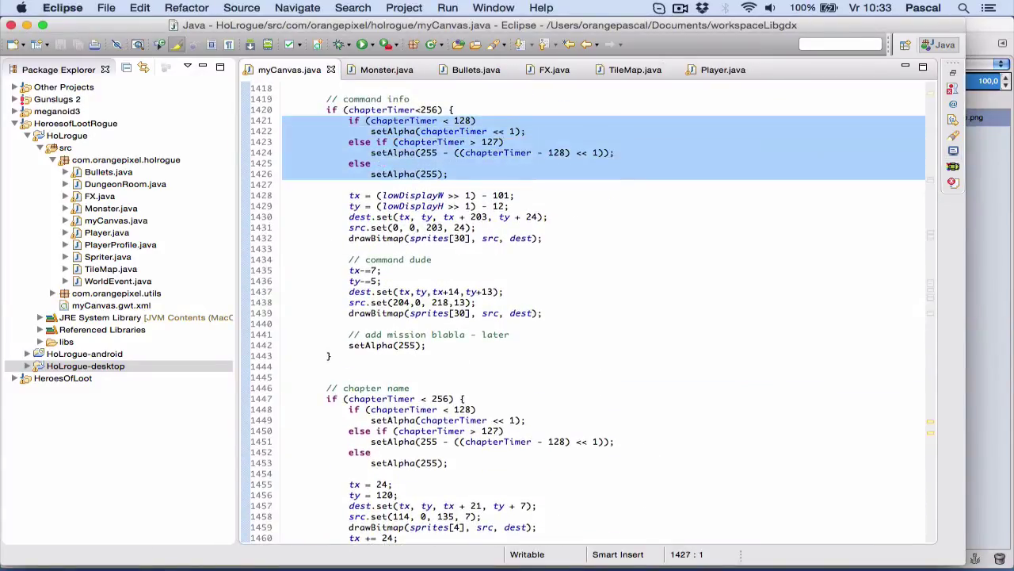
key("BackSpace")
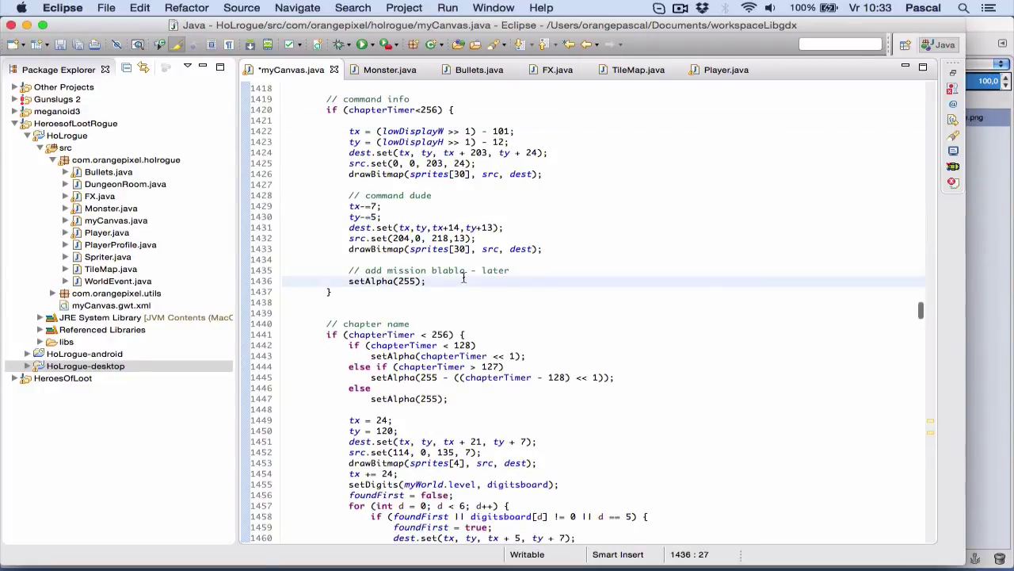
Step: Delete the setAlpha(255); line at the end of the command info block and save the file
triple_click(464, 281)
key("BackSpace")
key("super+s")
Step: Run the game, walk the character sideways to check how the message bar displays without the fade, and exit
left_click(365, 46)
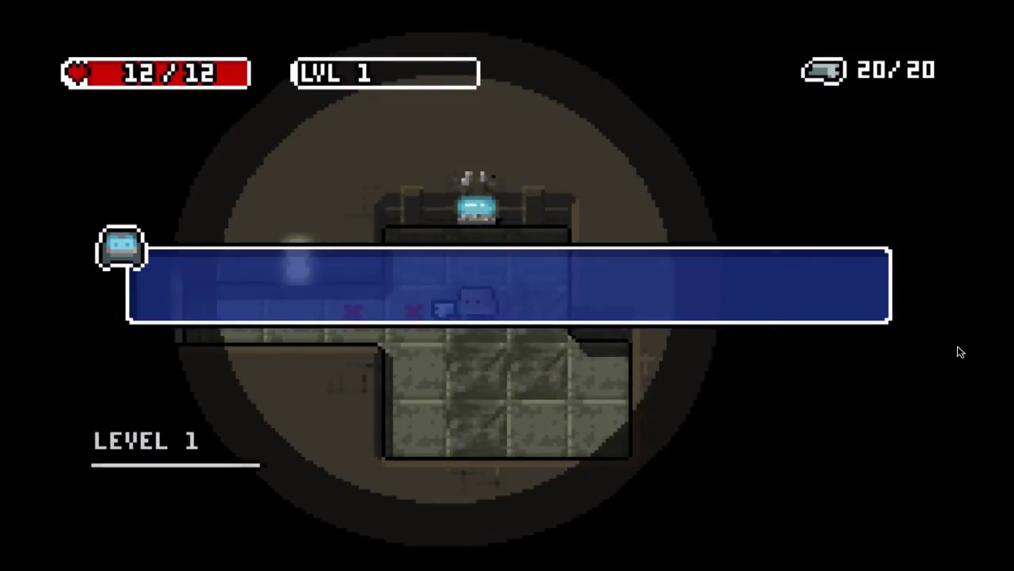
key("Right")
key("Right")
key("Right")
key("Right")
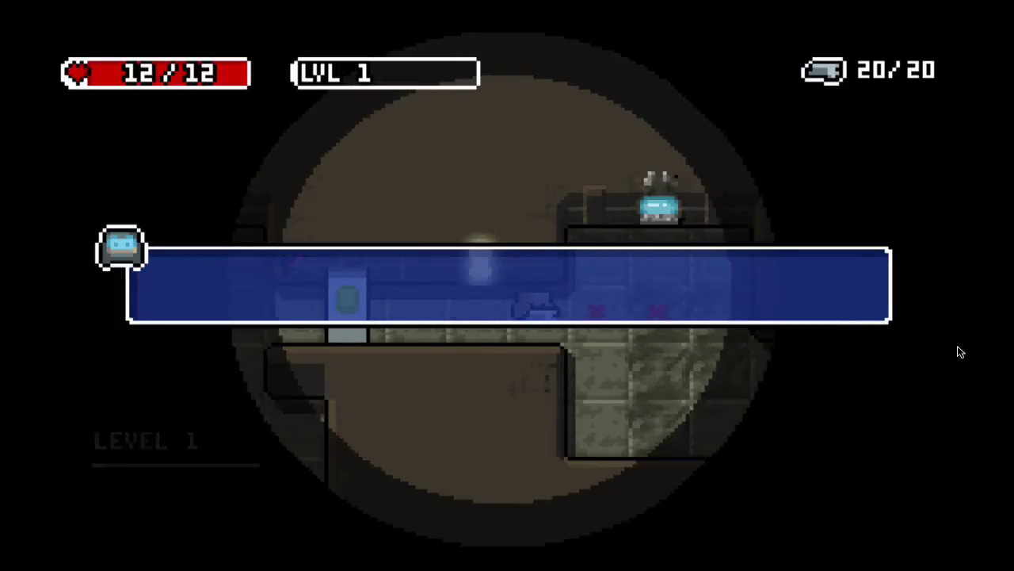
key("Left")
key("Escape")
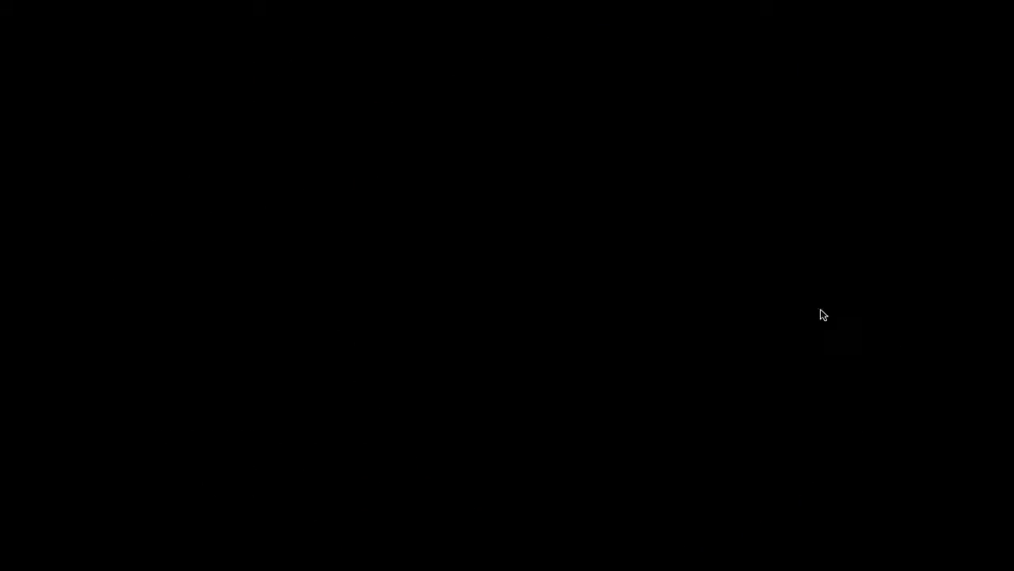
Step: Change the command info condition to chapterTimer<180 in myCanvas.java and save the file
left_click(570, 298)
scroll(461, 164, "up", 1)
scroll(462, 164, "up", 1)
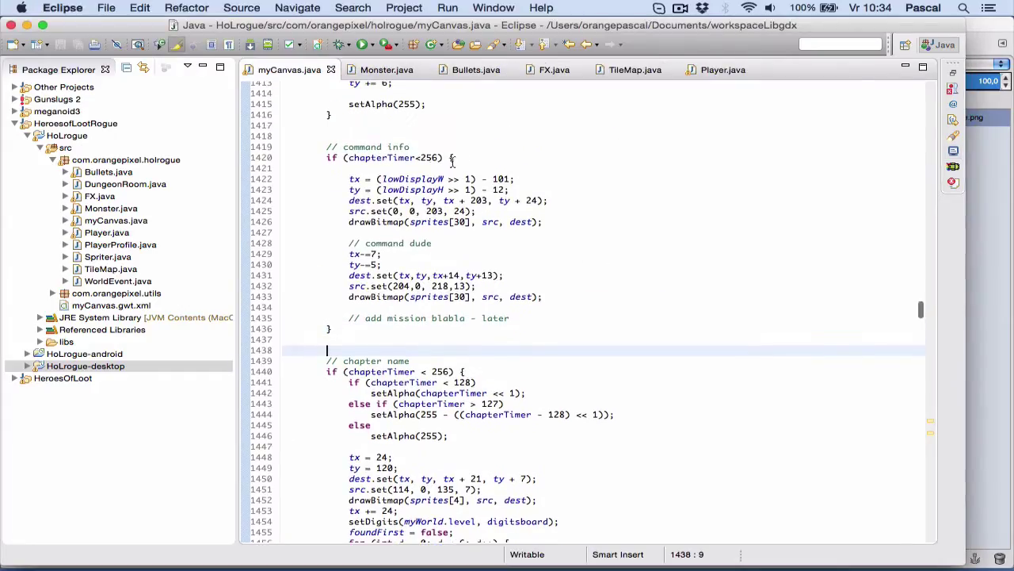
left_click(415, 158)
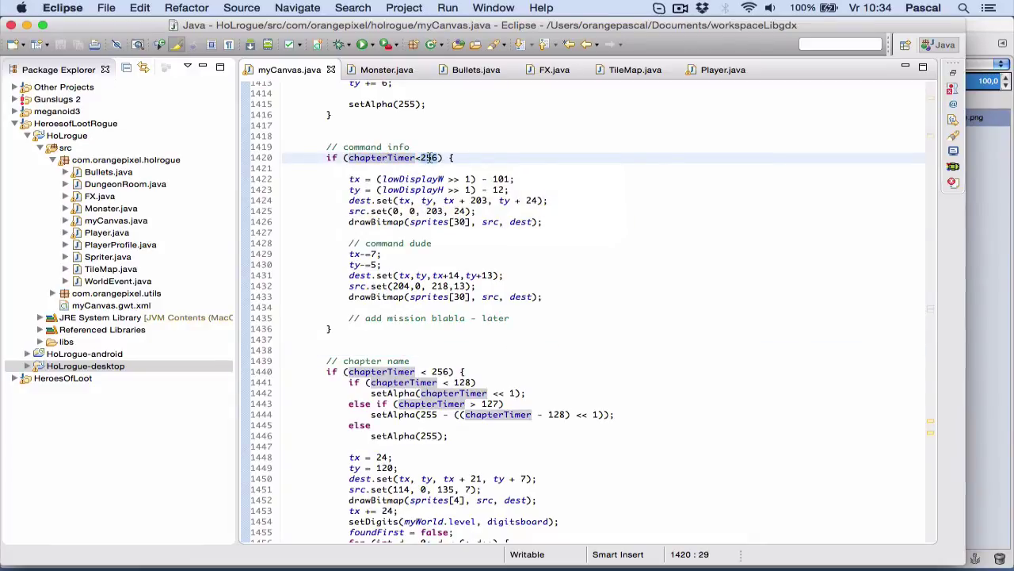
key("Down")
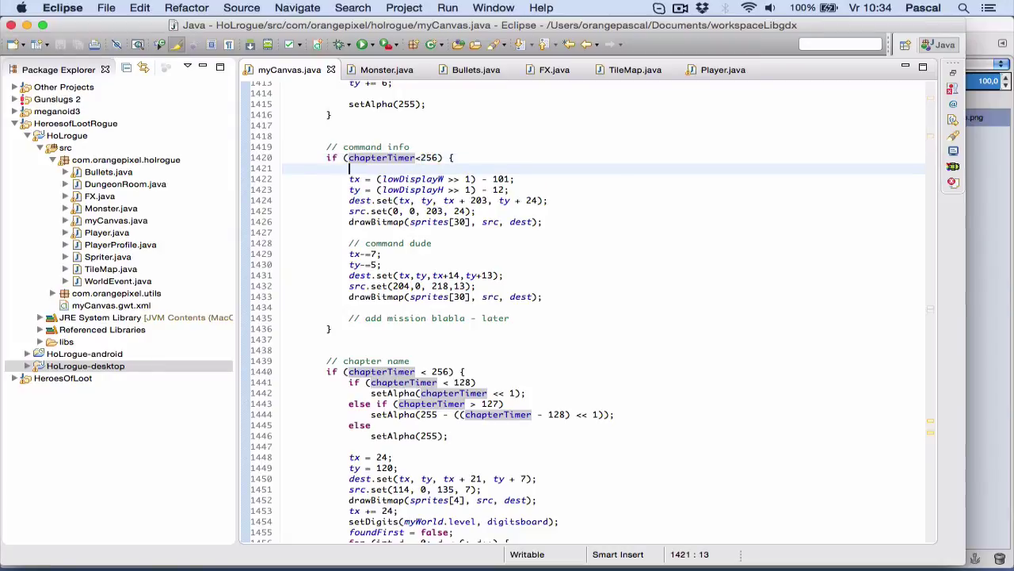
key("Up")
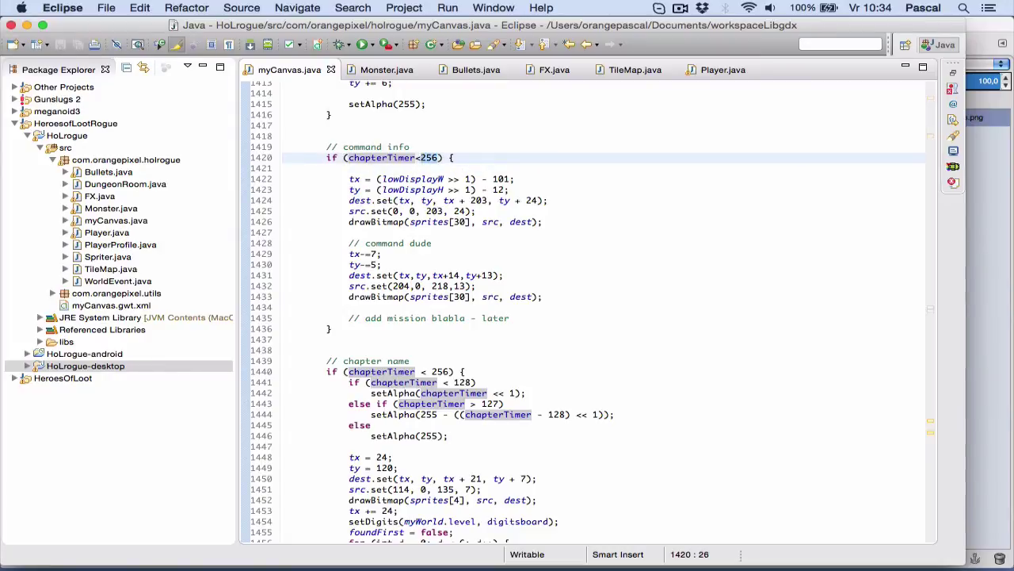
type("180")
key("super+s")
Step: Run the game and move the character up through the corridor to check how long the message bar stays on screen
left_click(363, 45)
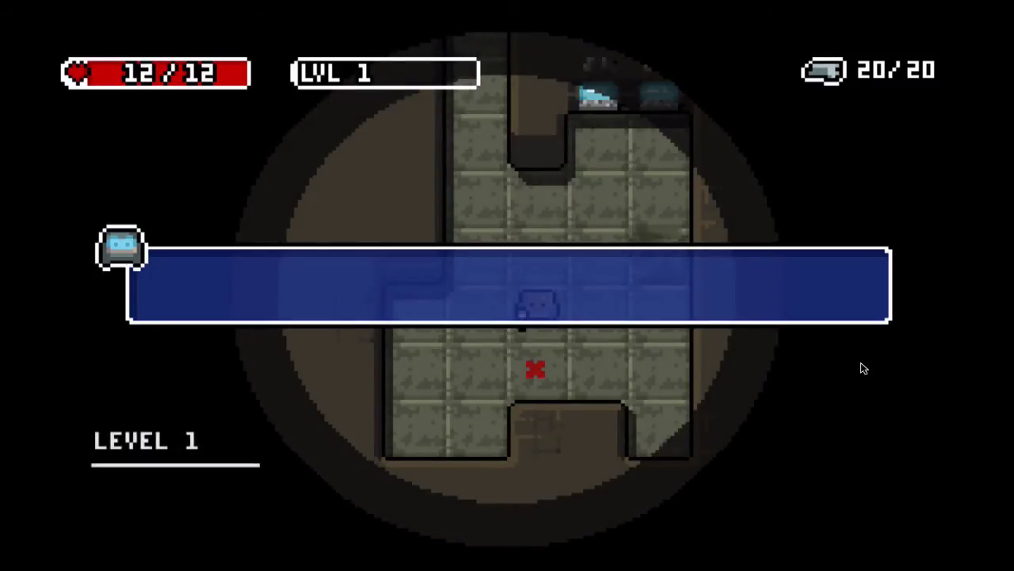
key("Up")
key("Up")
key("Left")
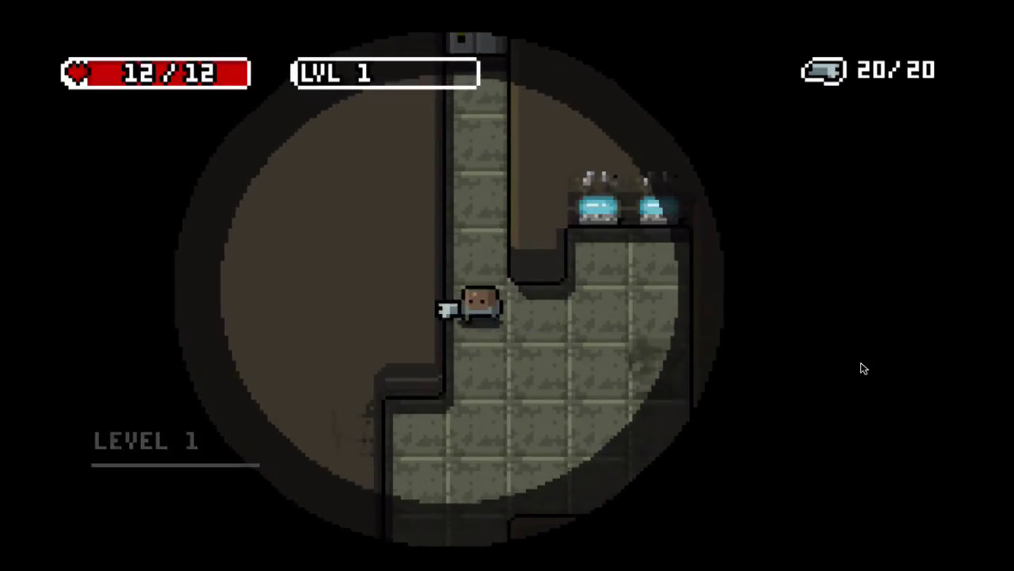
key("Up")
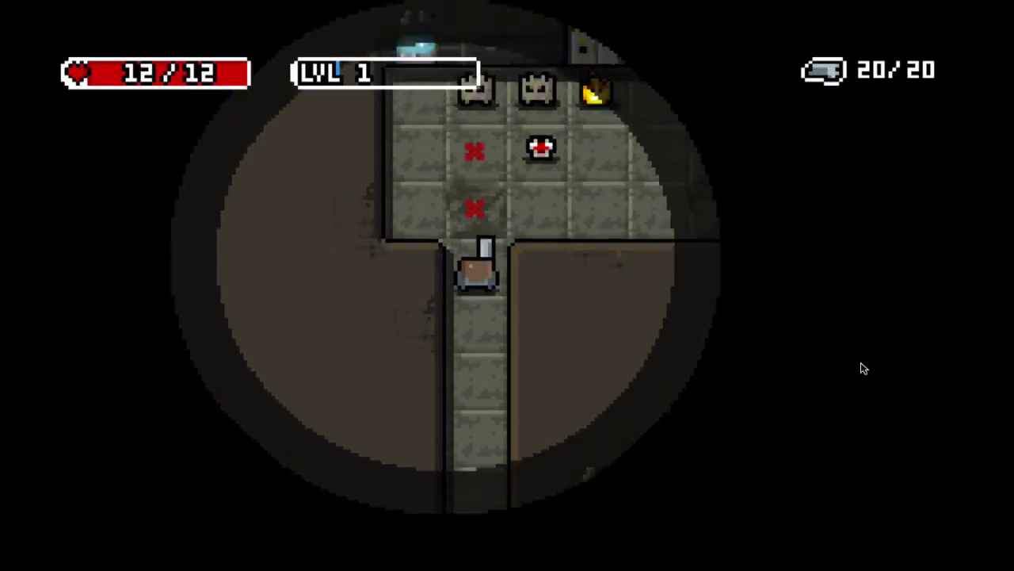
key("Up")
key("Up")
key("Right")
key("Up")
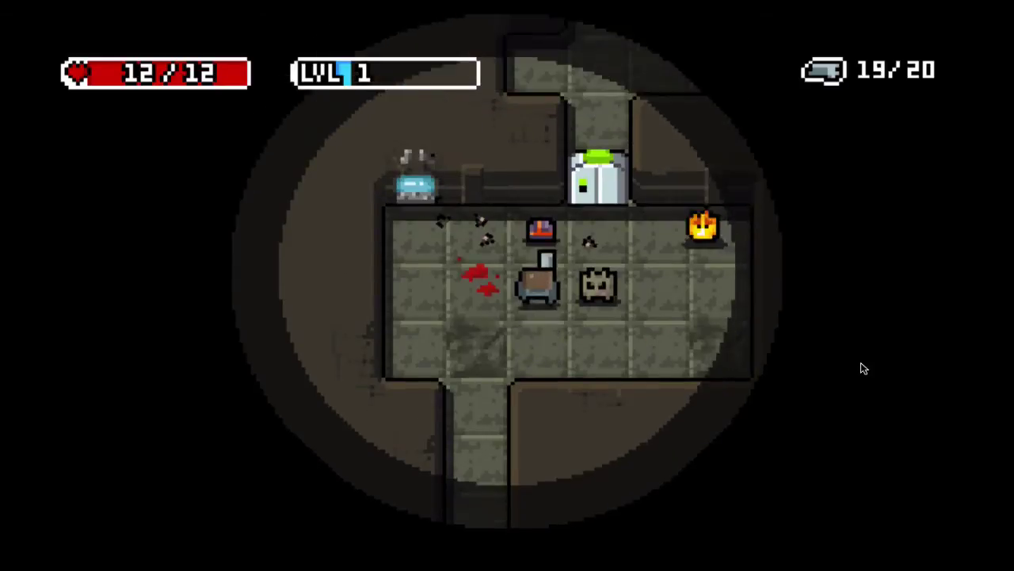
Step: Continue playtesting through the next rooms, collecting items and shooting the flame enemies, and exit the game
key("Right")
key("Right")
key("Up")
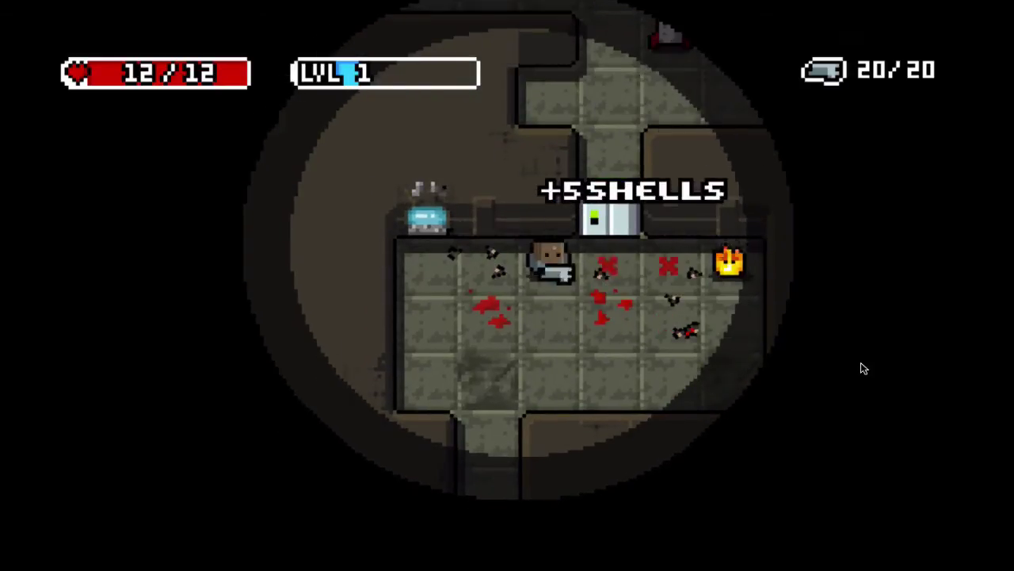
key("Right")
key("Up")
key("Up")
key("Up")
key("Up")
key("Right")
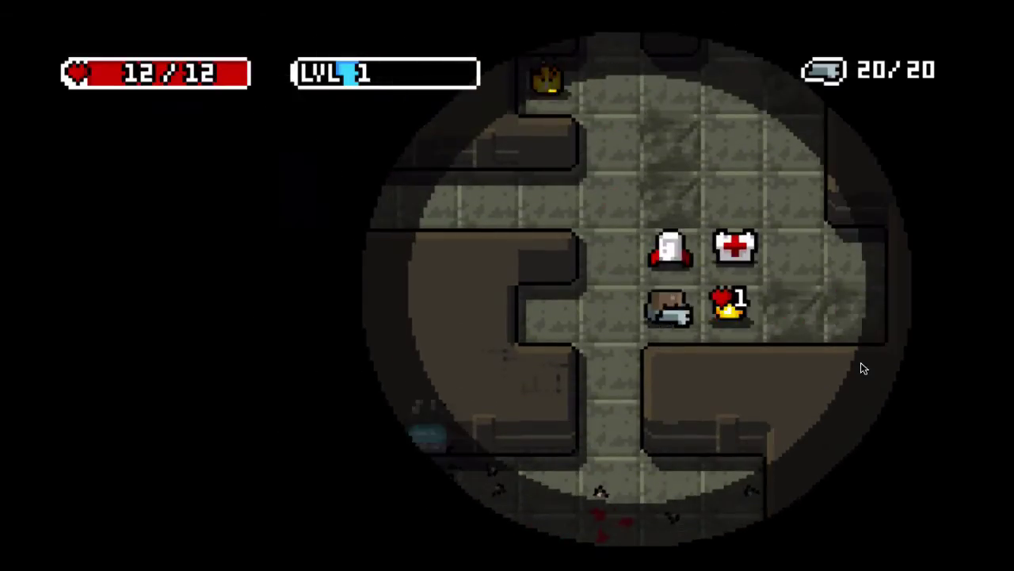
key("Up")
key("Right")
key("Right")
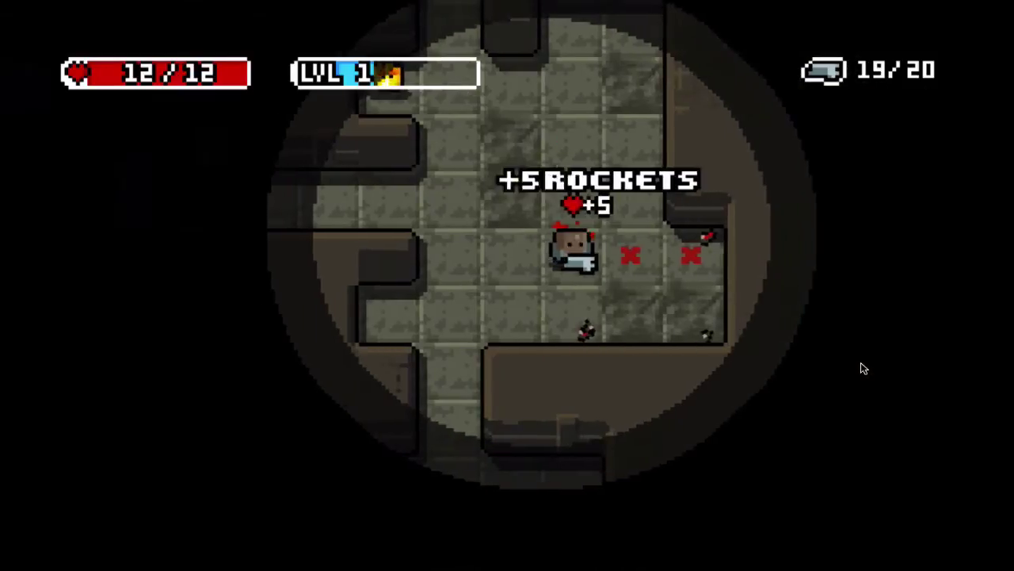
key("Up")
key("Up")
key("Up")
key("Left")
key("space")
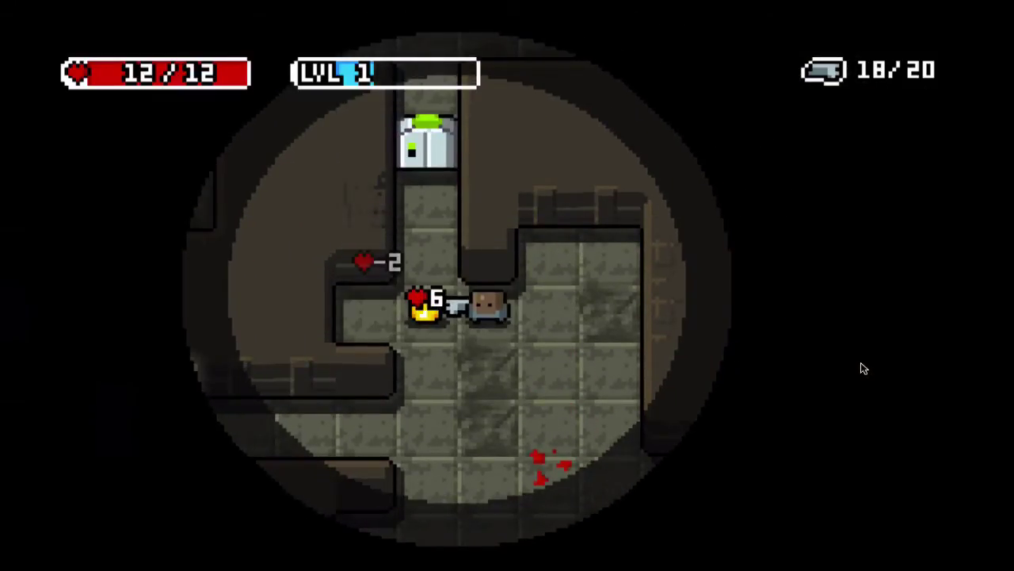
key("space")
key("Left")
key("Up")
key("space")
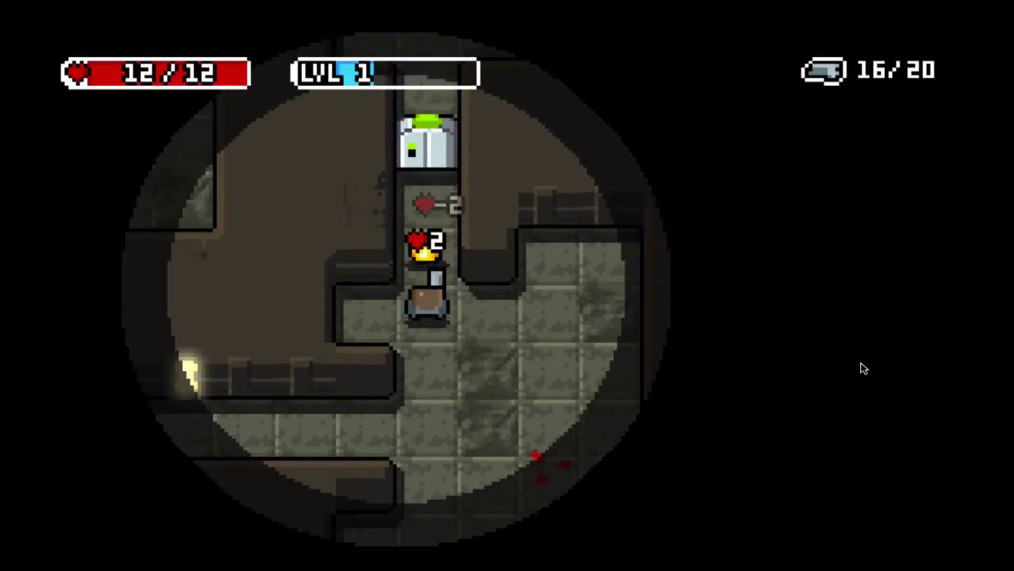
key("space")
key("Down")
key("Escape")
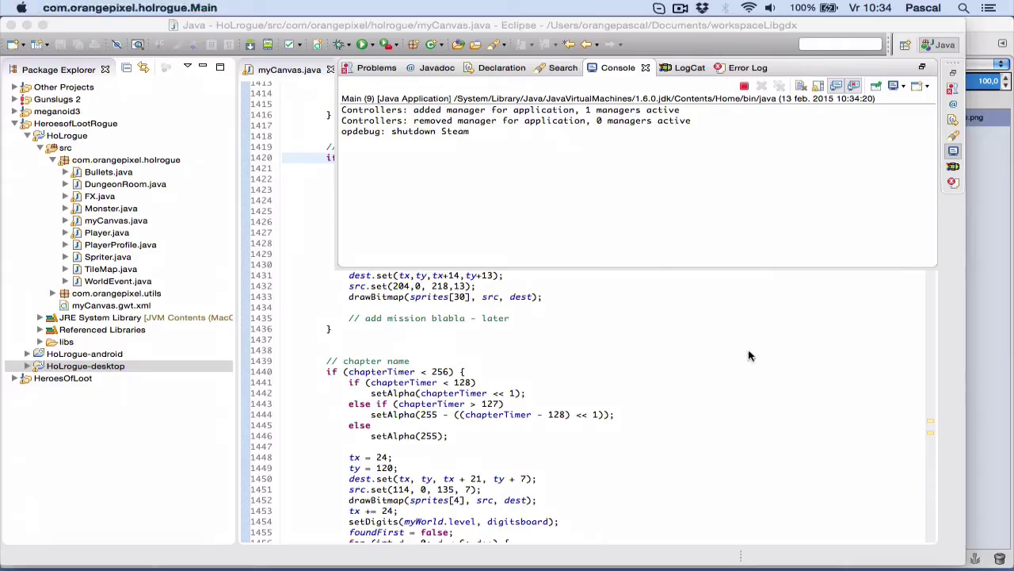
Step: Switch to GIMP and select the first 12 × 12 px player sprite of the fourth row in mockupplayer, at position 0, 36
left_click(449, 306)
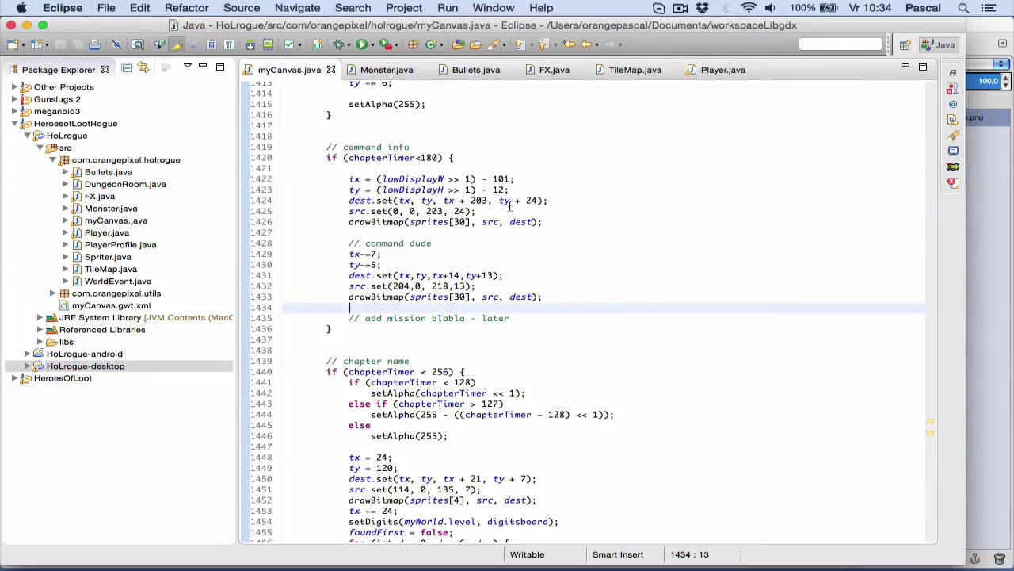
key("super+Tab")
left_click(494, 294)
key("minus")
key("minus")
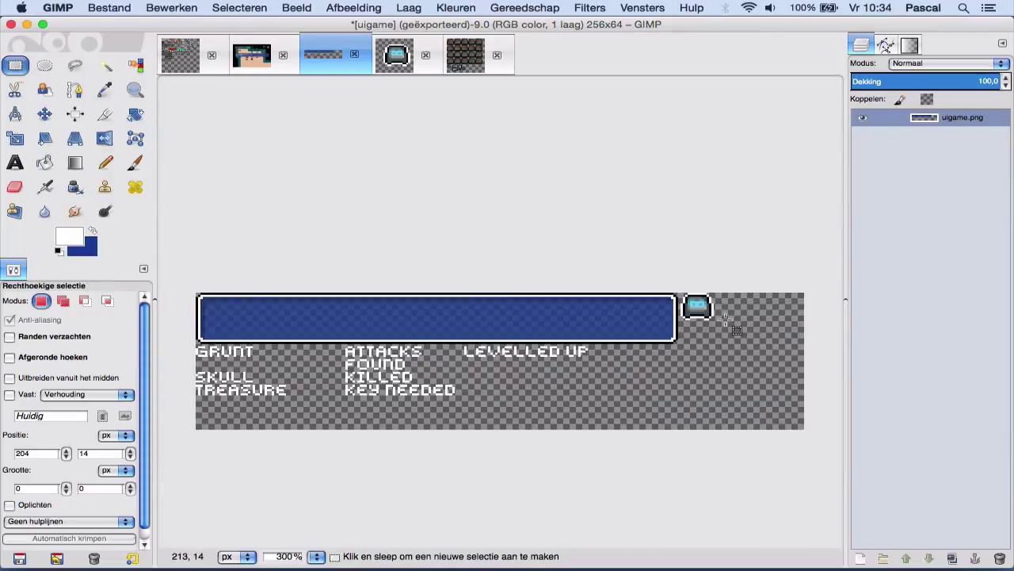
scroll(726, 319, "up", 4)
left_click(465, 54)
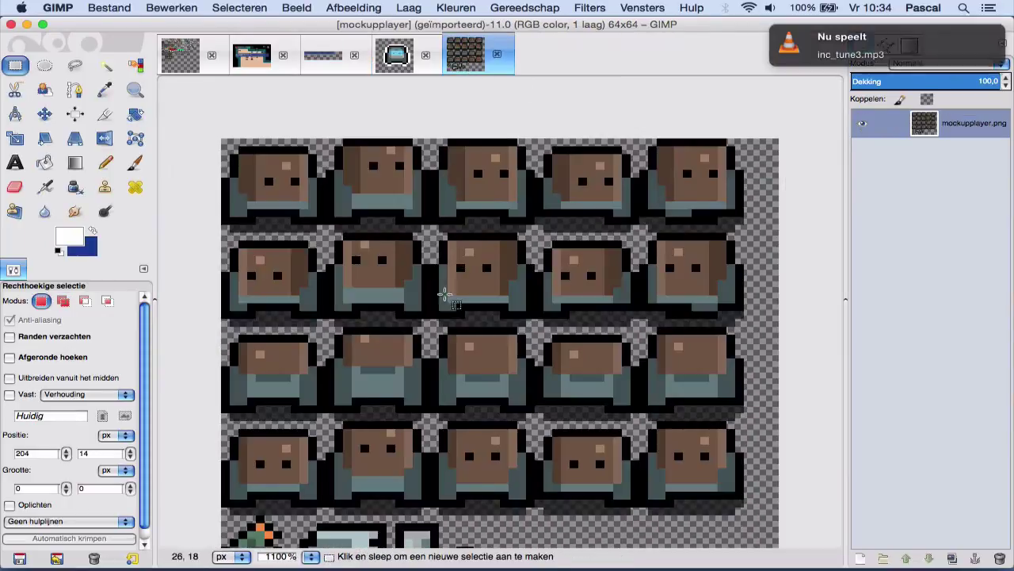
left_click(326, 421)
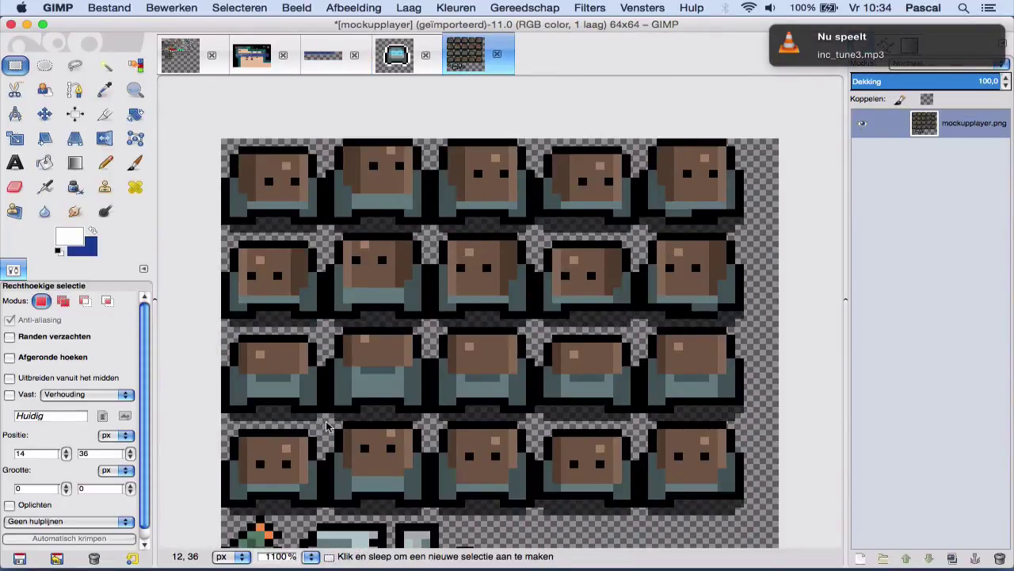
left_click_drag(327, 422, 221, 526)
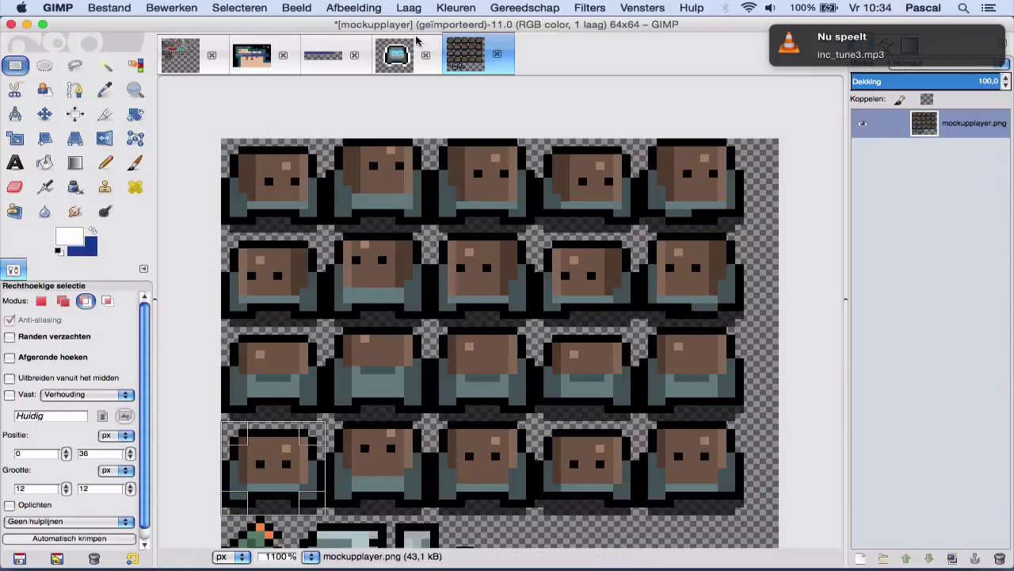
Step: Paste the player sprite into the uigame image just right of the command icon and anchor it
left_click(394, 55)
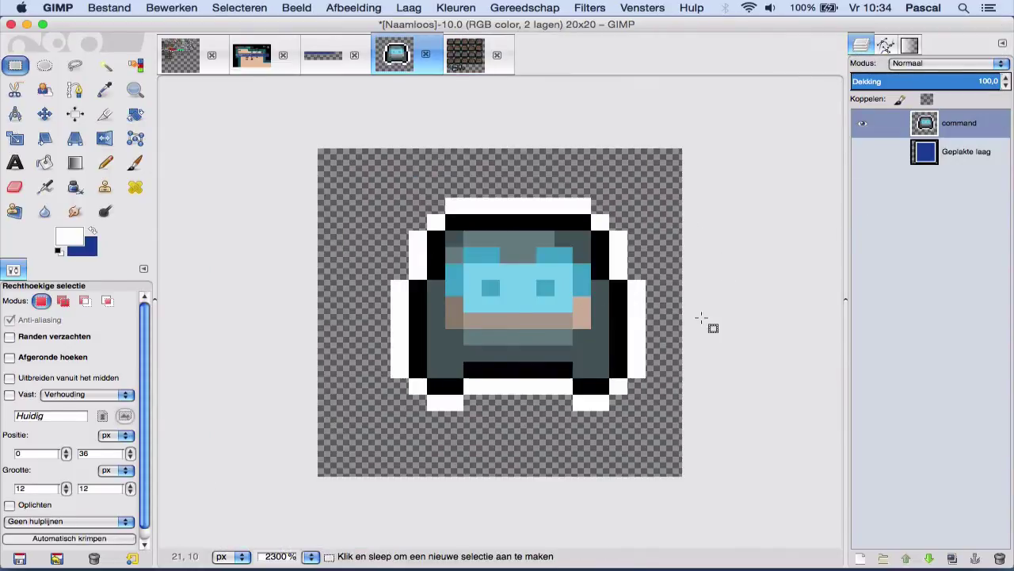
left_click(333, 56)
key("ctrl+v")
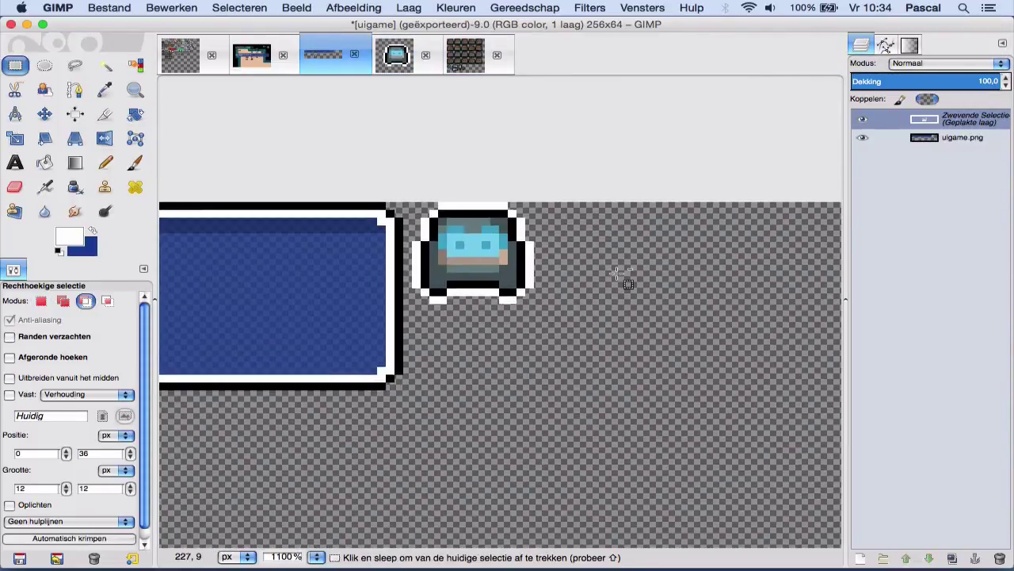
left_click_drag(510, 363, 603, 247)
key("ctrl+h")
key("plus")
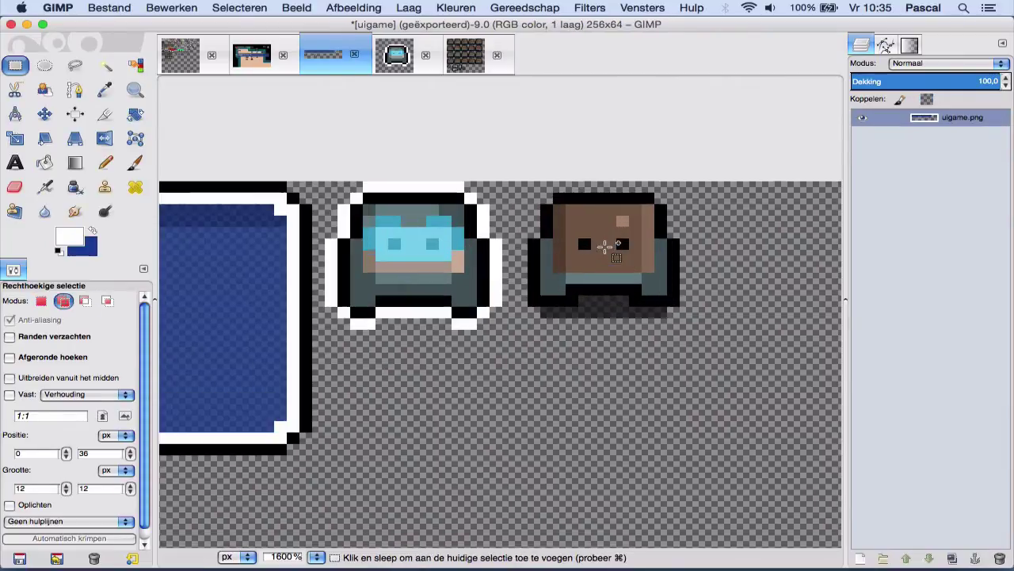
Step: Outline the pasted player sprite in white with the one-pixel Pencil and erase the leftover shadow beneath it
key("n")
left_click(521, 300)
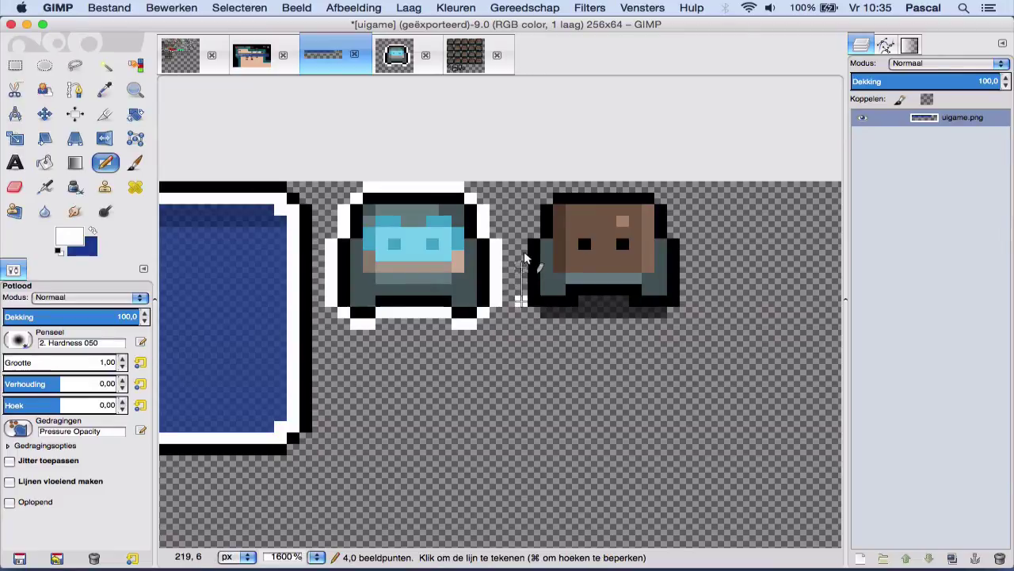
left_click(521, 255, "shift")
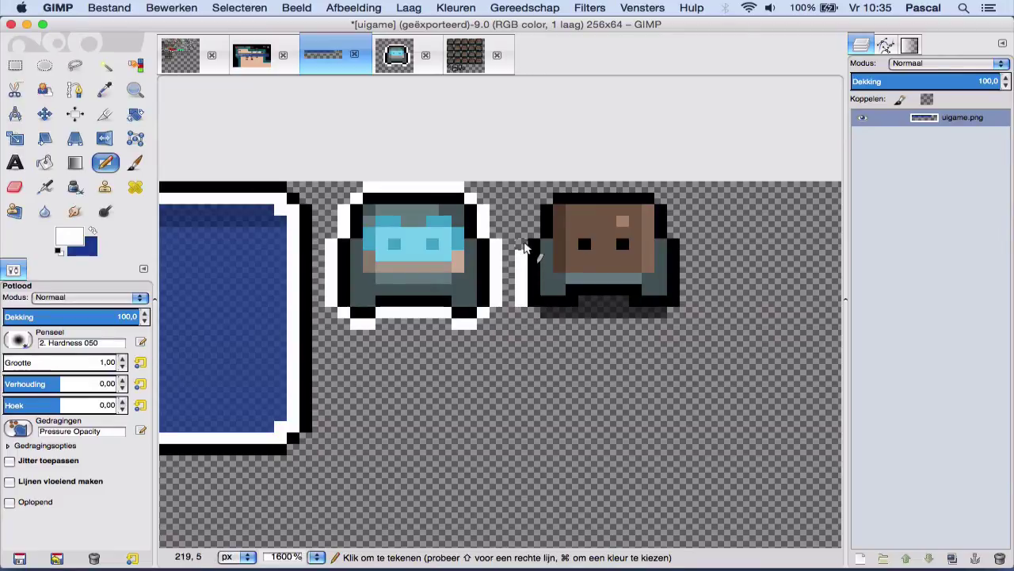
left_click(557, 187, "shift")
left_click(648, 188, "shift")
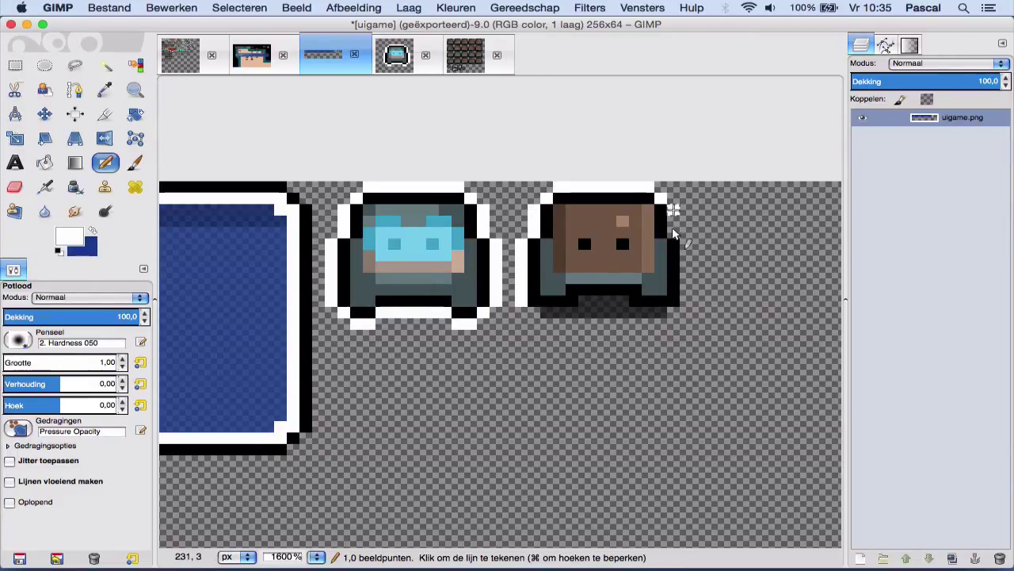
left_click(686, 300, "shift")
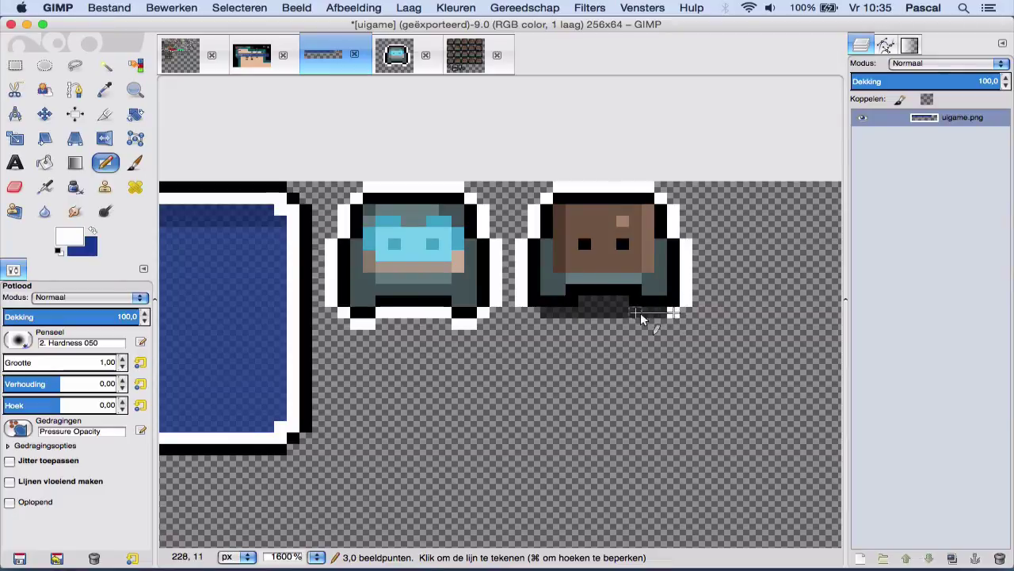
left_click(634, 309, "shift")
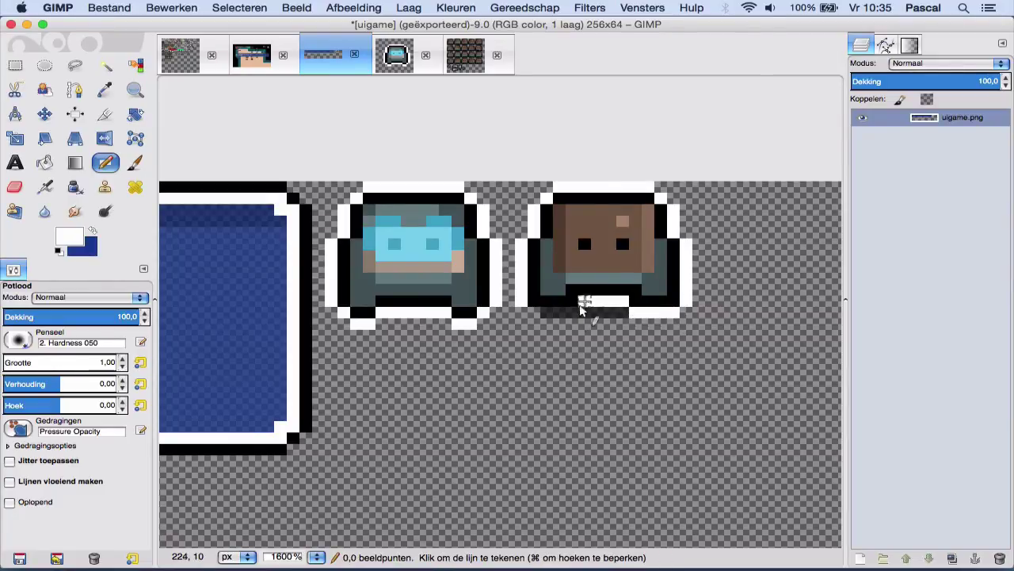
left_click(544, 317, "shift")
key("shift+e")
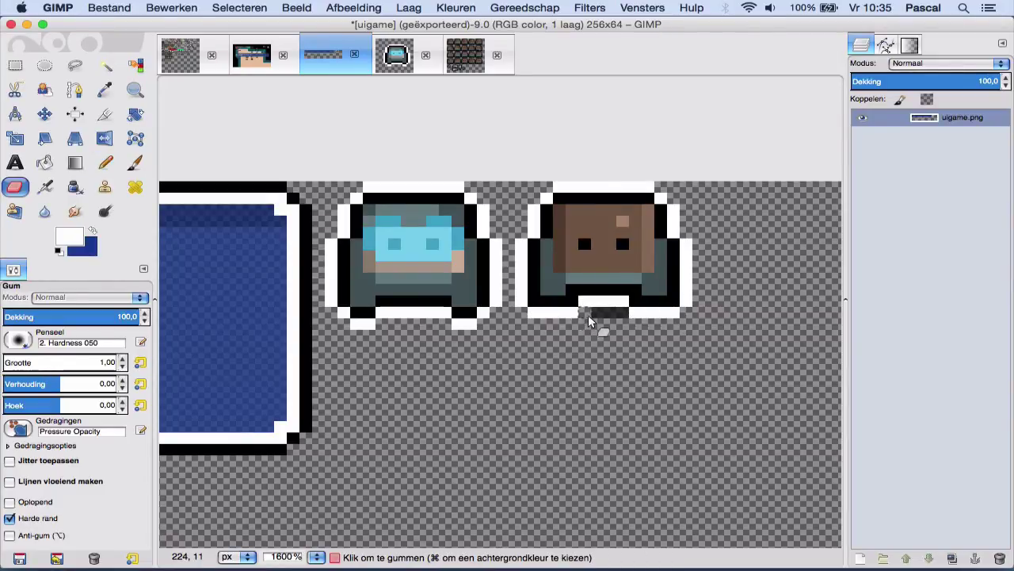
key("r")
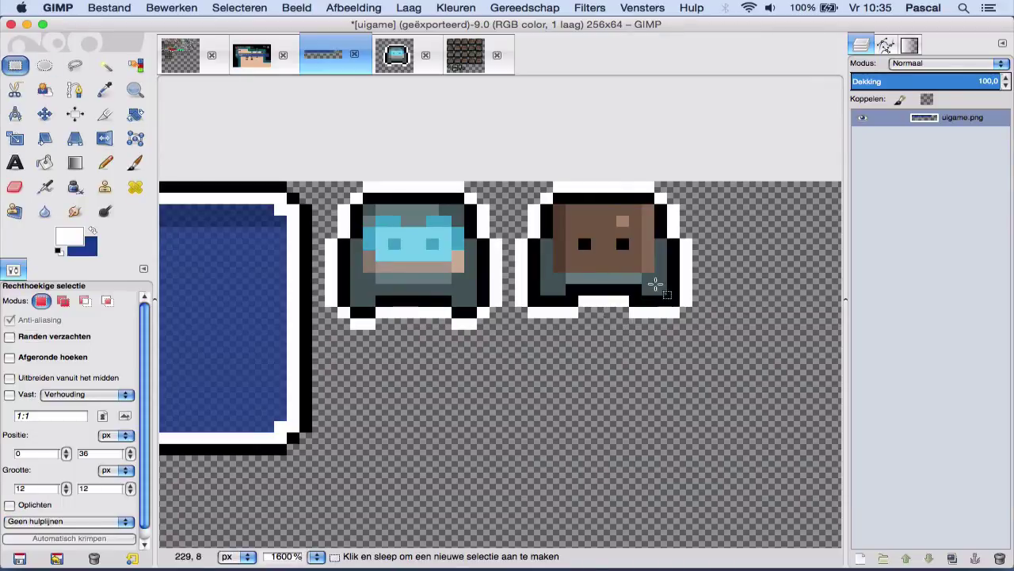
Step: Copy mockupplayer's 12 × 12 px sprite at position 12, 36, paste it over the outlined player sprite in uigame, and anchor it
left_click(460, 60)
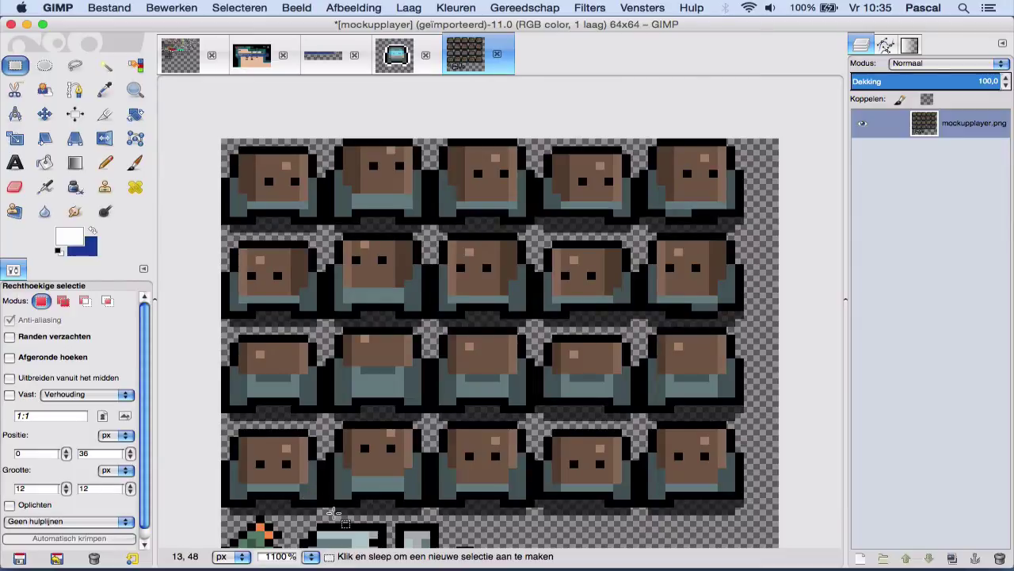
left_click_drag(326, 514, 430, 421)
key("super+c")
left_click(328, 58)
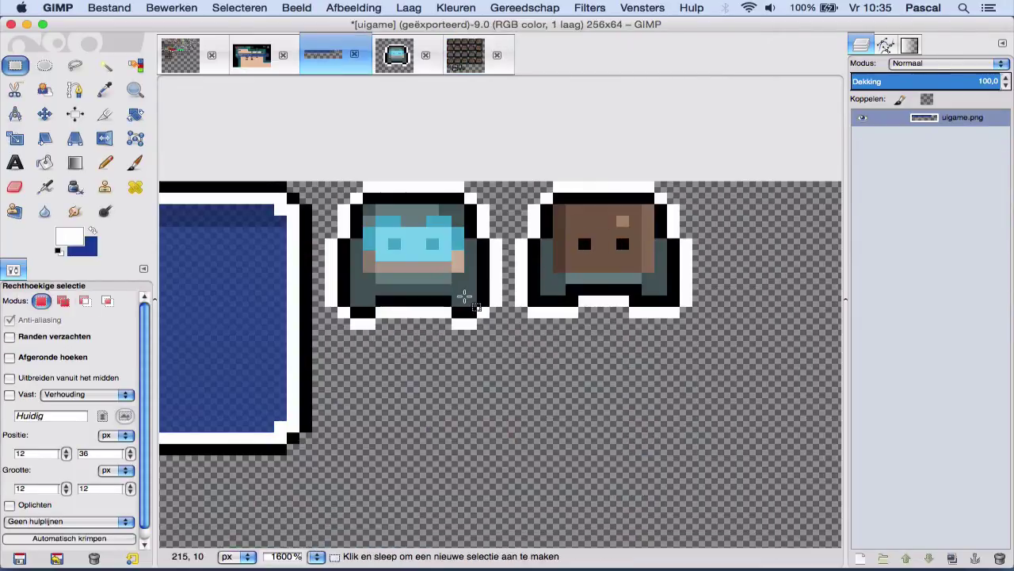
key("super+v")
left_click_drag(529, 342, 530, 227)
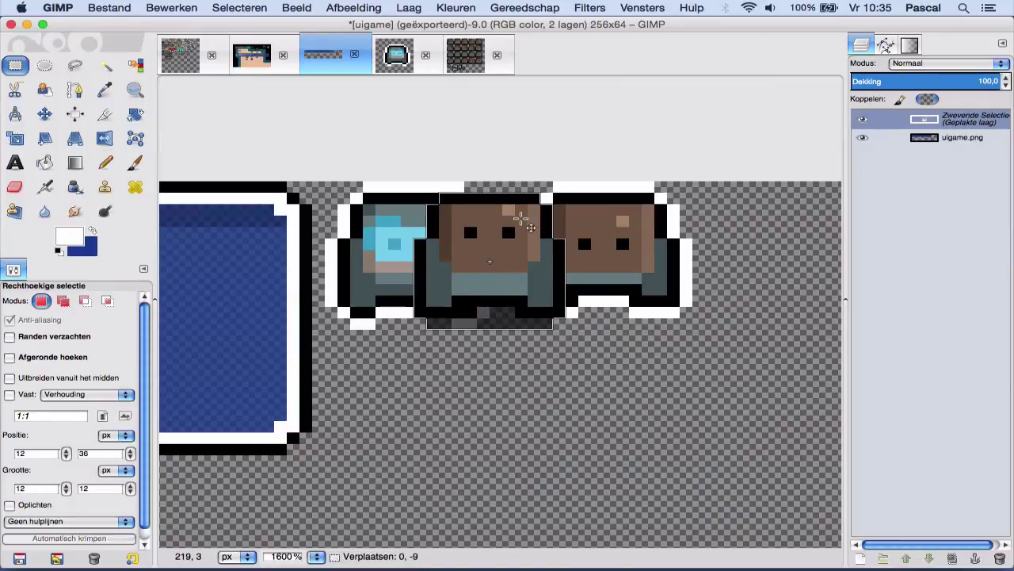
left_click_drag(588, 211, 635, 219)
key("super+h")
Step: Extend the white outline along the bottom of the new player icon, erase its leftover shadow, and re-export the uigame image
key("n")
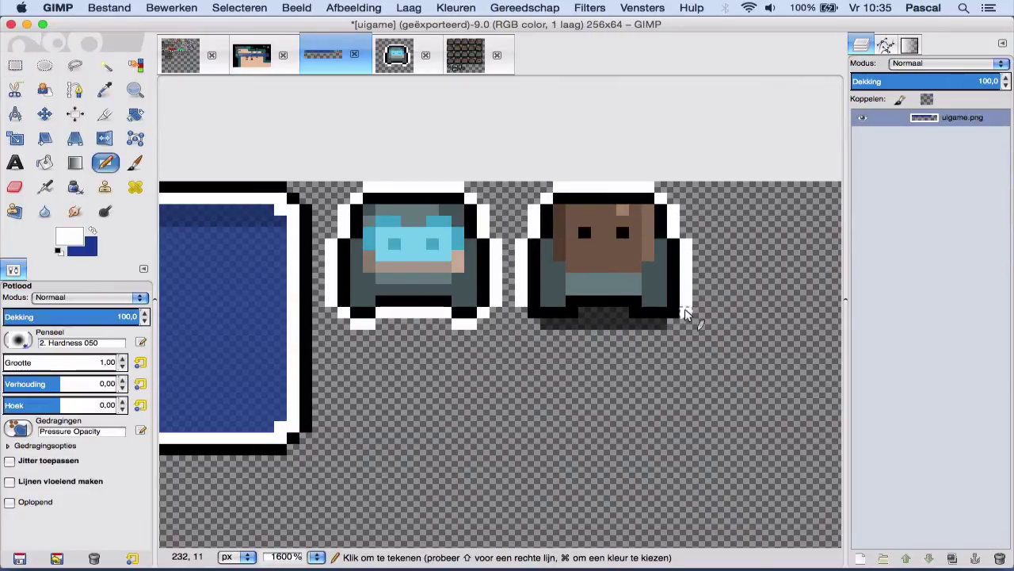
left_click(672, 325)
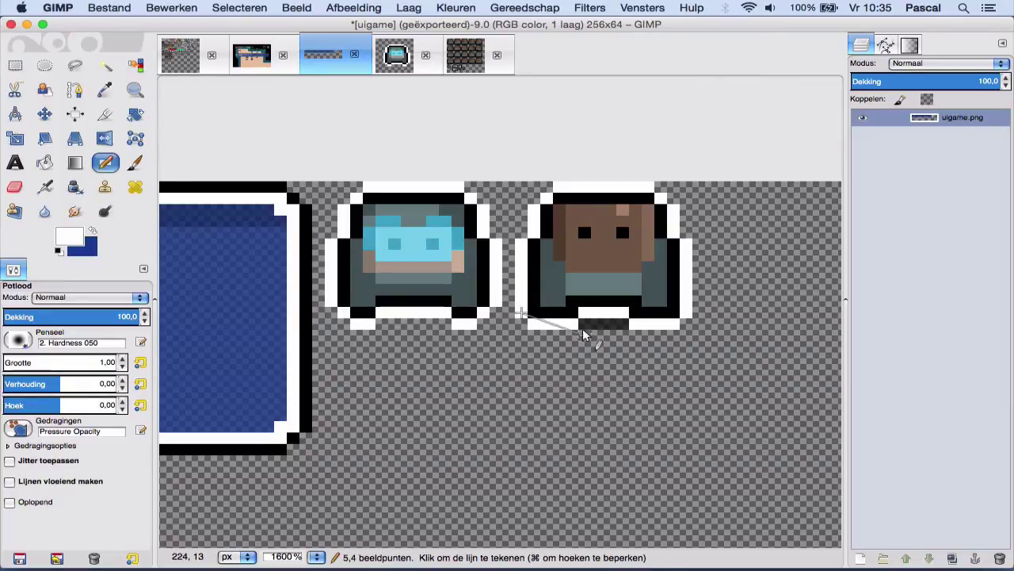
key("shift+e")
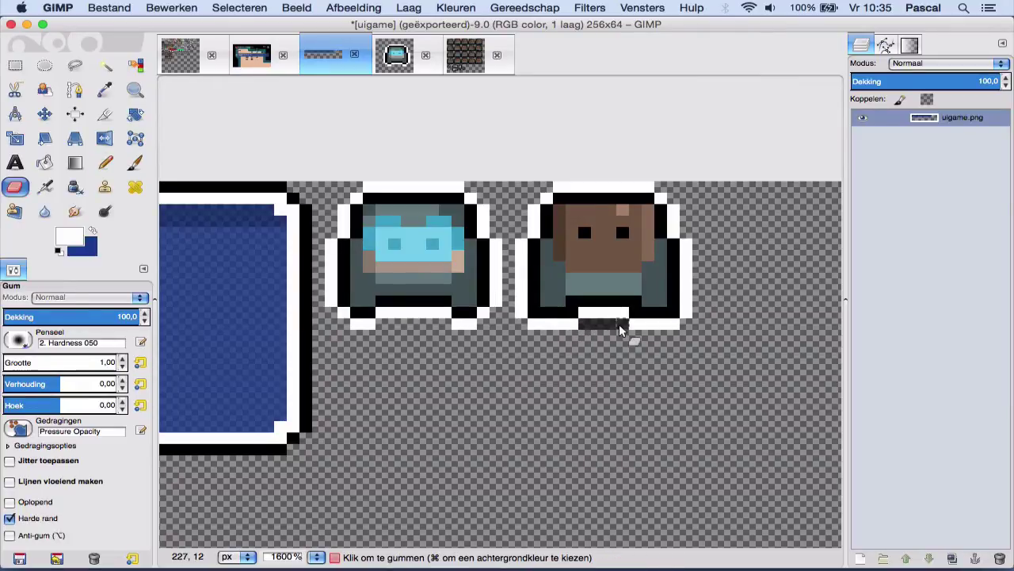
left_click(15, 65)
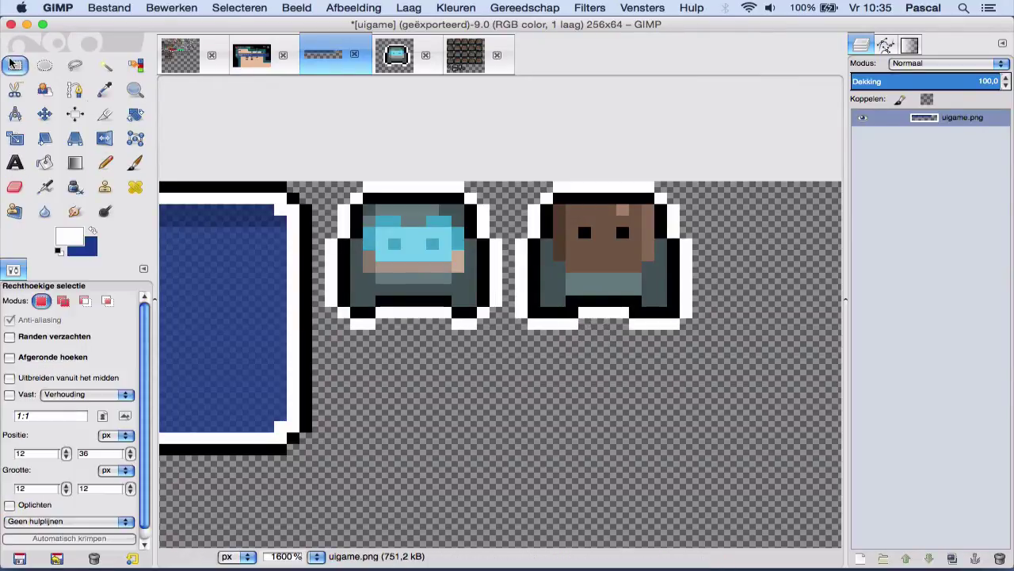
key("super+e")
Step: Switch to Eclipse, declare int commanderID=0 on a new line above chapterTimer in myCanvas.java, and save
key("super+Tab")
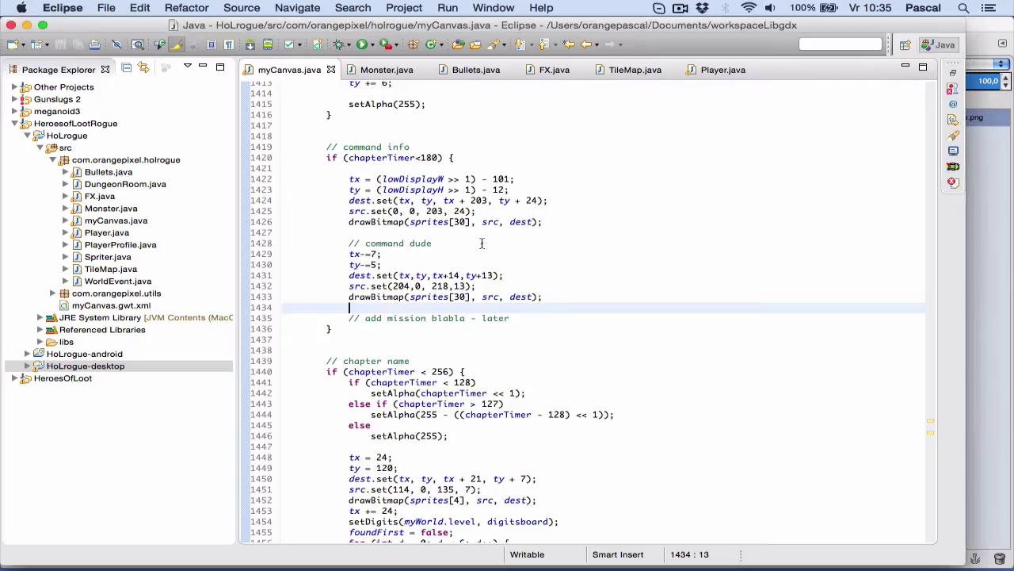
left_click(377, 158)
key("super+f")
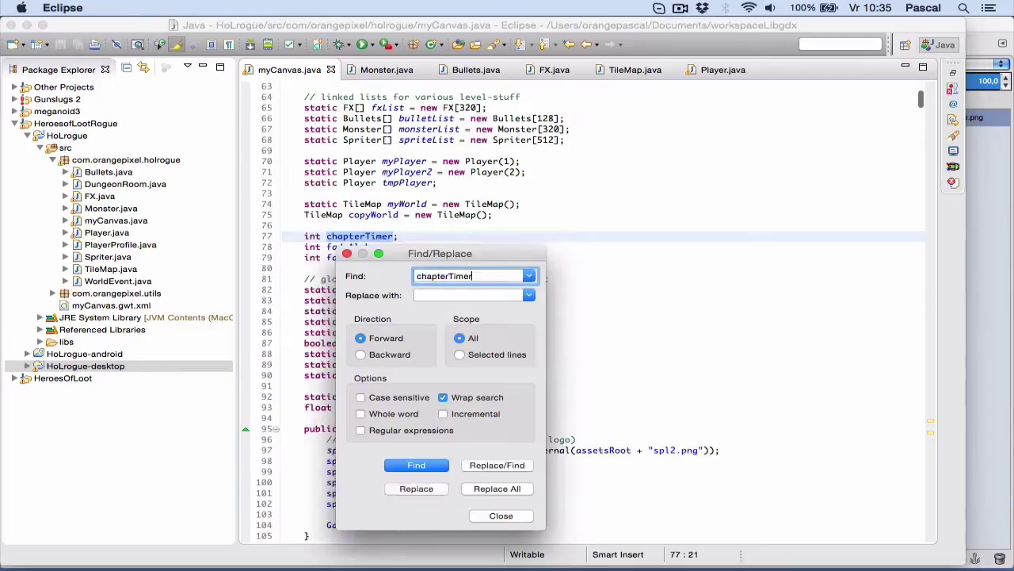
key("Escape")
key("Up")
key("Return")
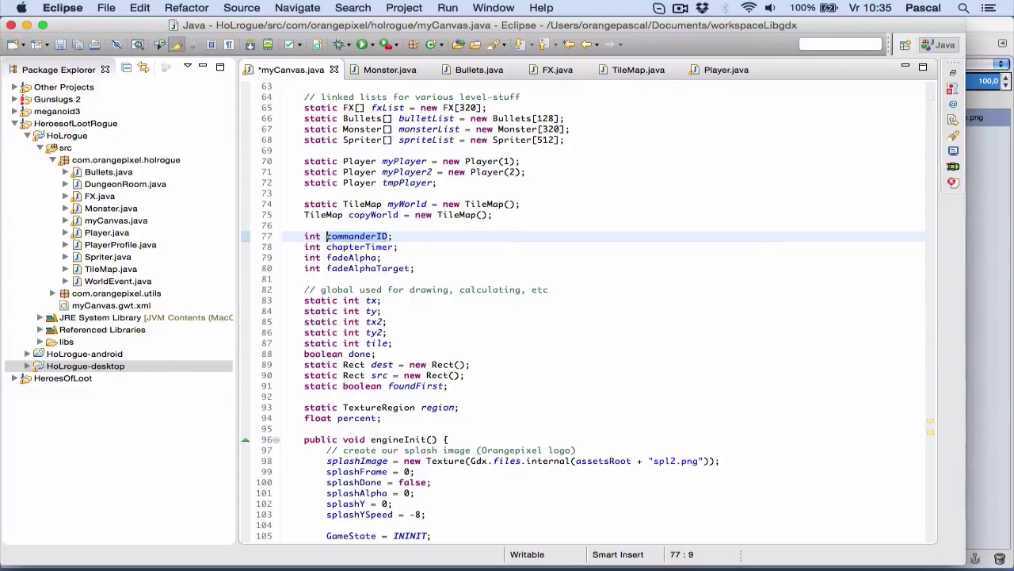
key("super+s")
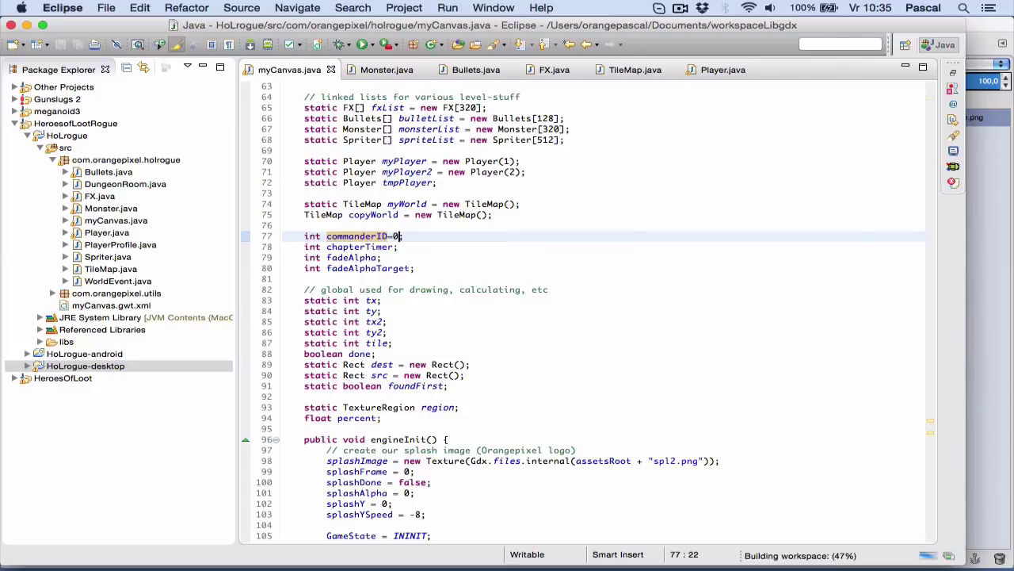
Step: Set the initial value of commanderID to 1 and save the file
key("BackSpace")
type("1")
key("Up")
key("super+s")
Step: Search for "void renderstatus" and "chapter" to locate the command info block inside the status bar rendering method
key("super+f")
type("c")
key("BackSpace")
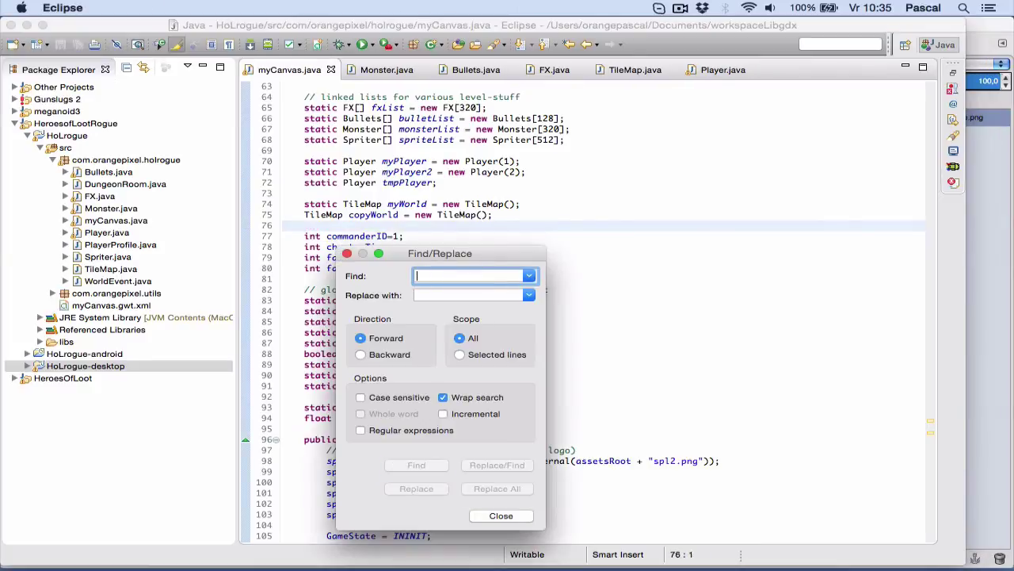
type("void renderstatus")
key("Return")
key("Escape")
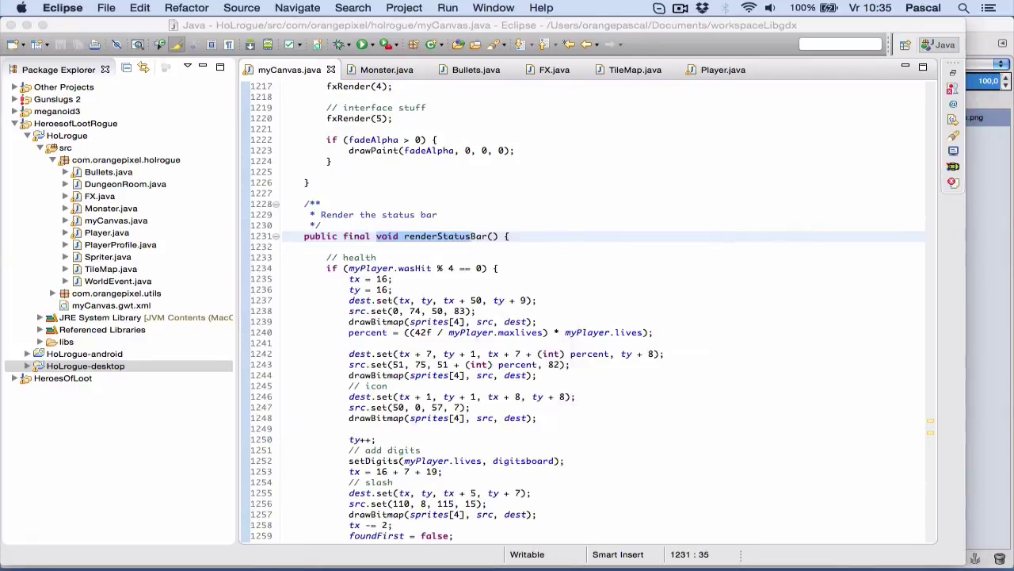
key("Down")
key("super+f")
type("chapter")
key("Return")
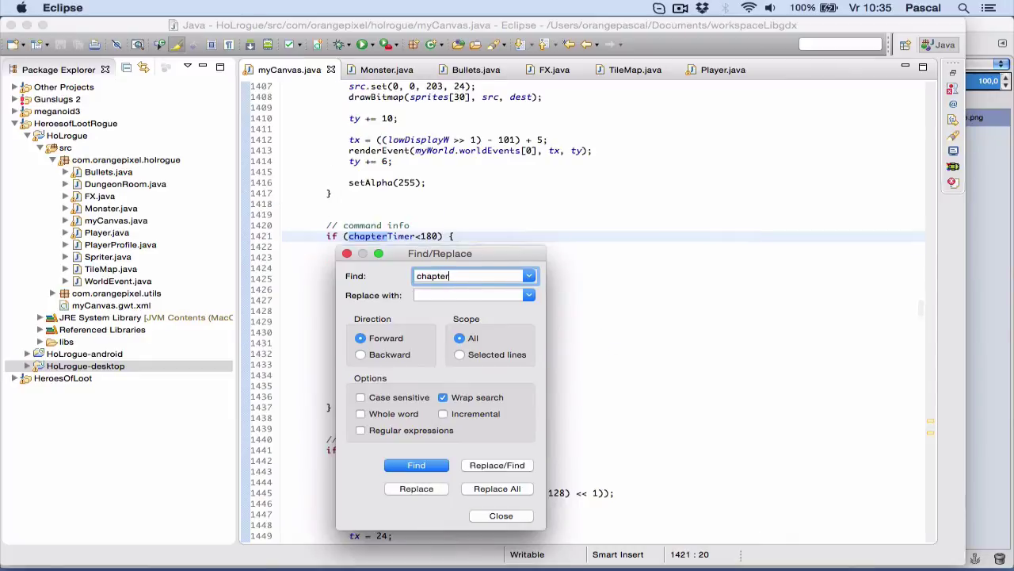
key("Escape")
scroll(428, 192, "down", 1)
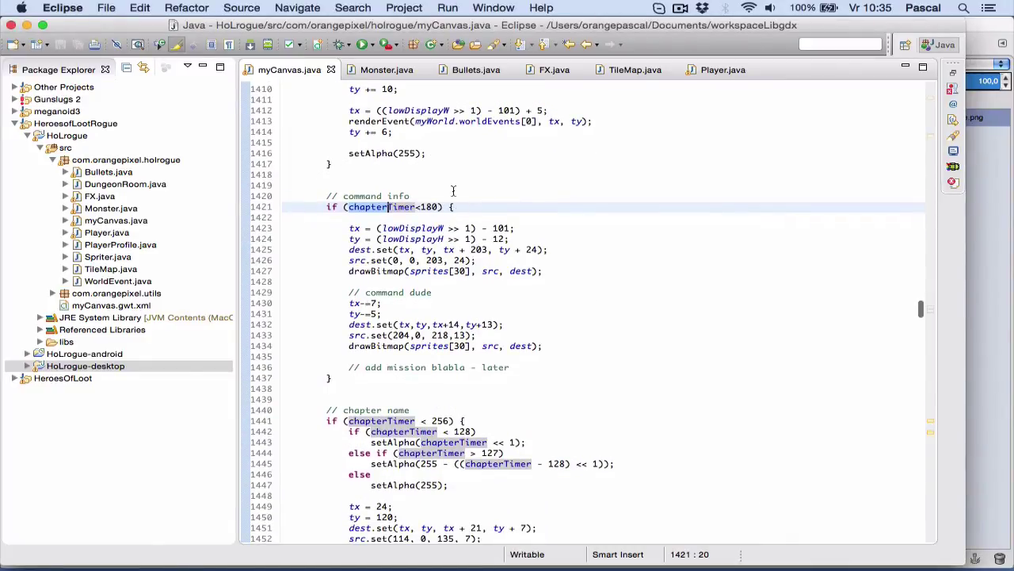
Step: Begin an offset on the command dude's left source coordinate by adding "+ ( commanderID*)" after 204 in src.set
key("Up")
key("Down")
key("Down")
key("Down")
key("Down")
key("Down")
key("Down")
key("Down")
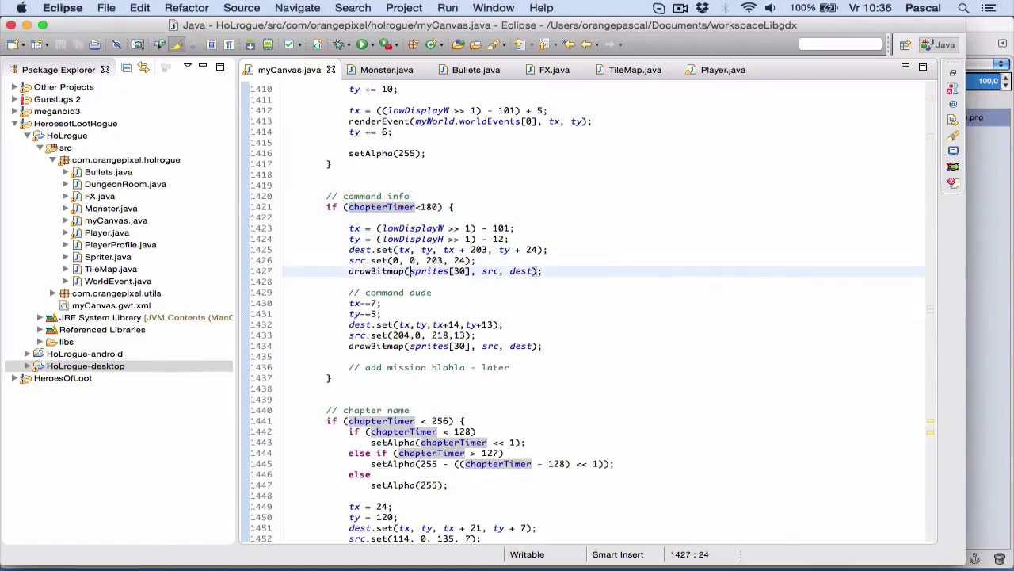
key("Down")
key("Down")
key("Down")
key("Down")
key("Down")
key("Down")
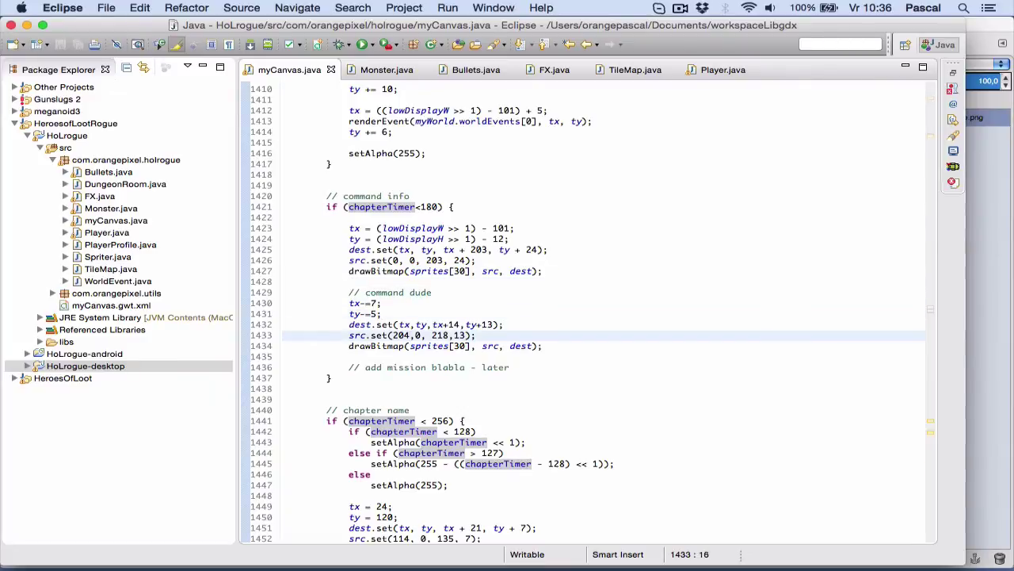
type("+ ( commanderID*")
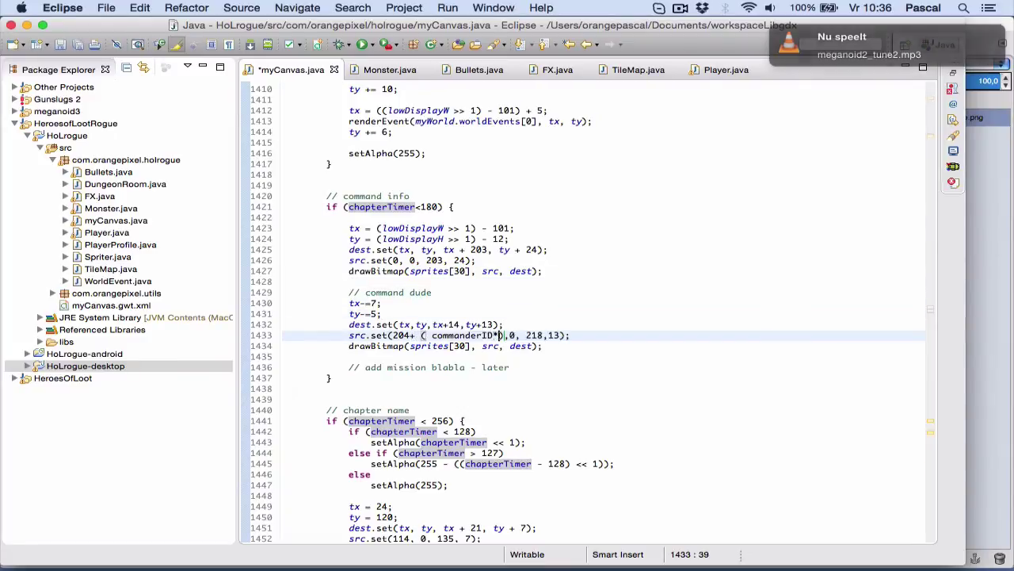
Step: Measure the spacing between the two icons in GIMP's uigame image and complete the commanderID multiplier with 15 in Eclipse
key("super+Tab")
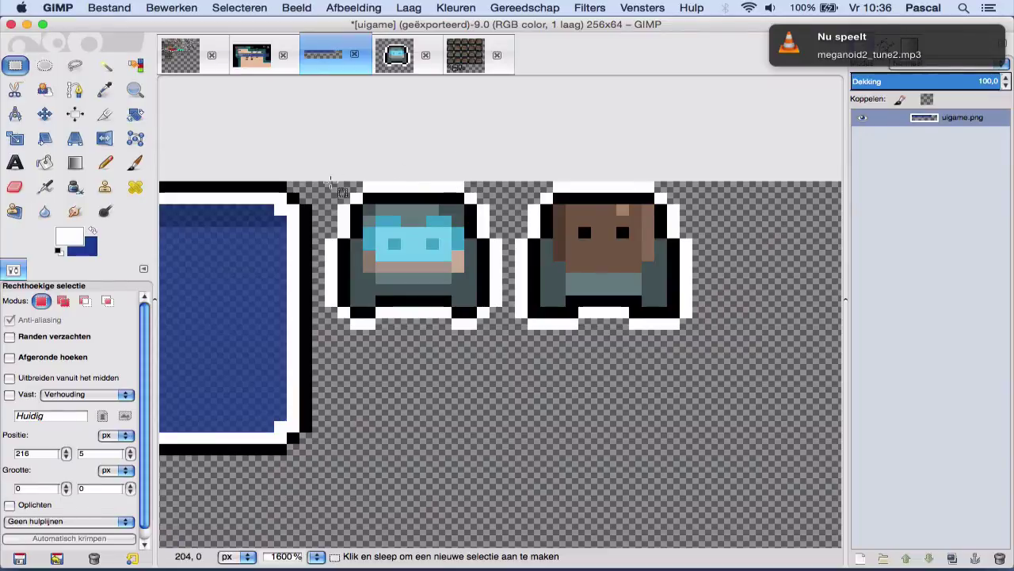
left_click_drag(329, 181, 519, 346)
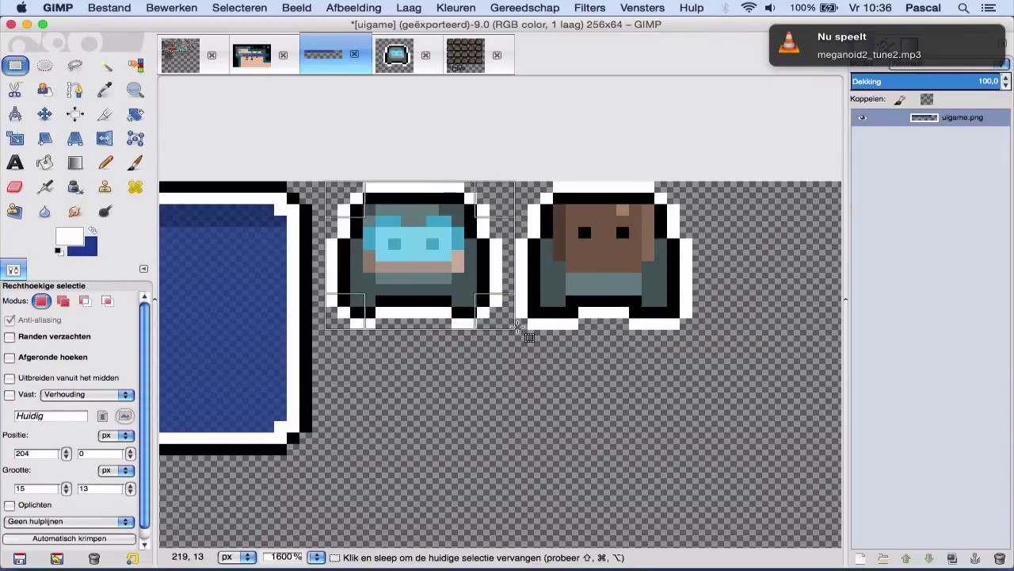
key("super+Tab")
type("15")
Step: Copy the "+ ( commanderID*15)" offset behind 218 in the same src.set call and save the file
key("shift+Home")
key("alt+shift+Right")
key("alt+shift+Right")
key("alt+shift+Right")
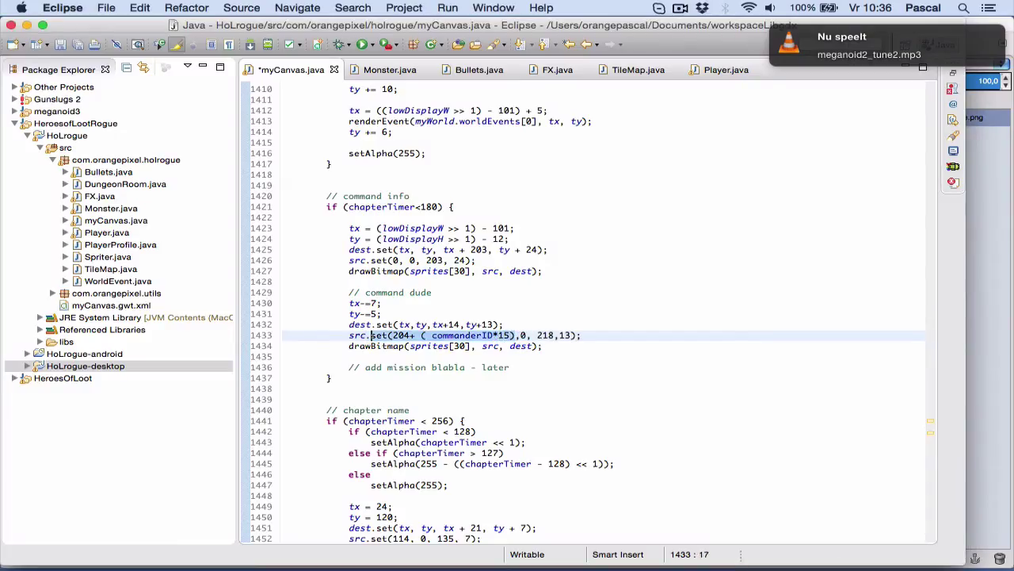
left_click(560, 336)
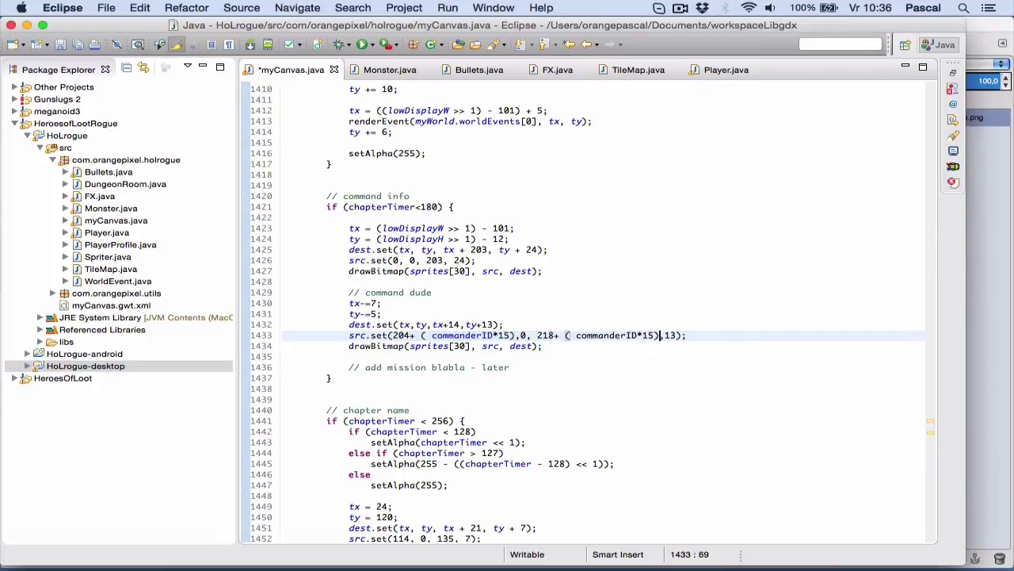
key("super+s")
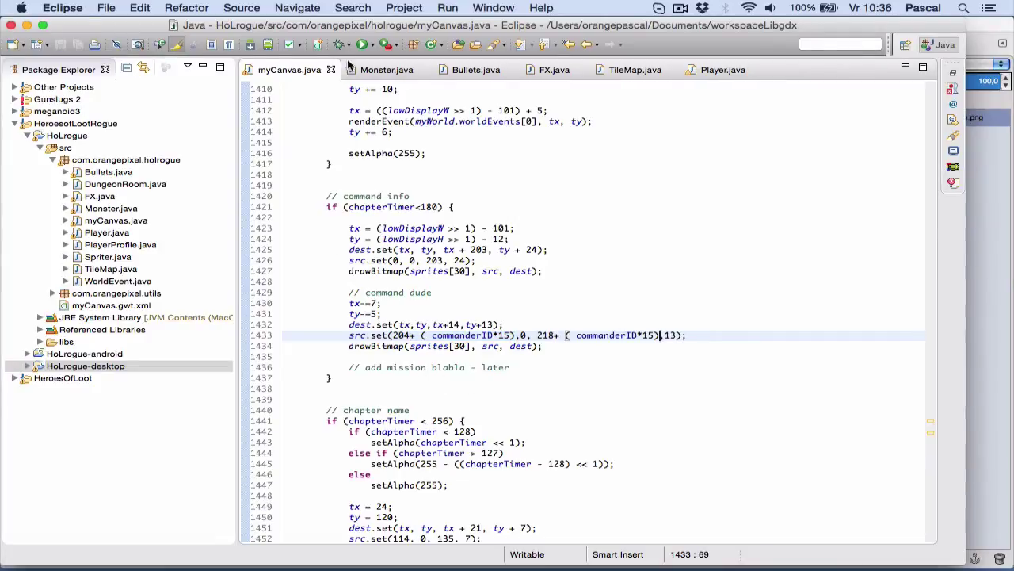
Step: Run the desktop game, play the start of level 1 to check the player icon on the message bar, and quit
left_click(123, 353)
left_click(123, 366)
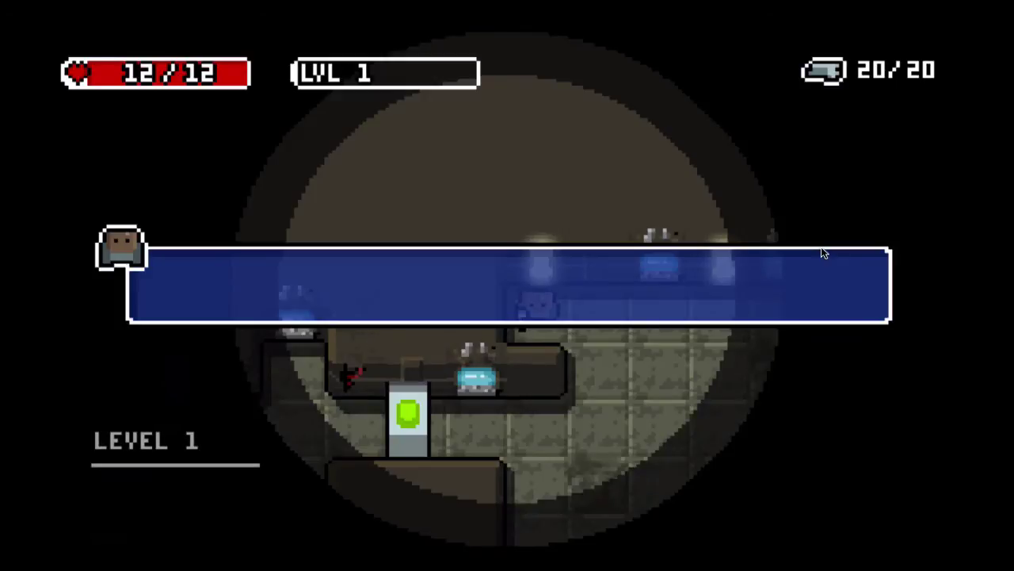
key("Down")
key("Left")
key("Left")
key("Left")
key("Left")
key("Left")
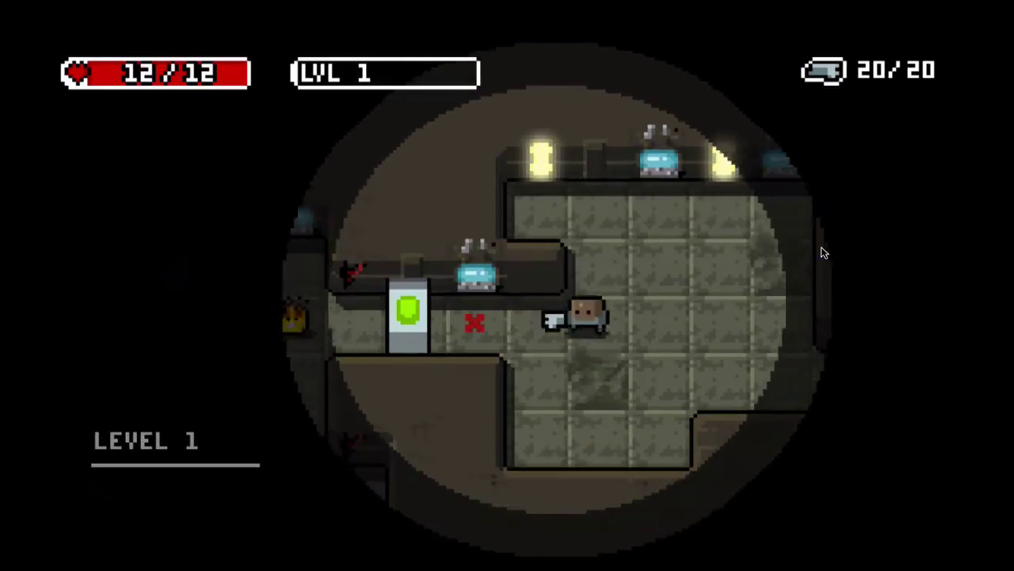
key("Left")
key("Down")
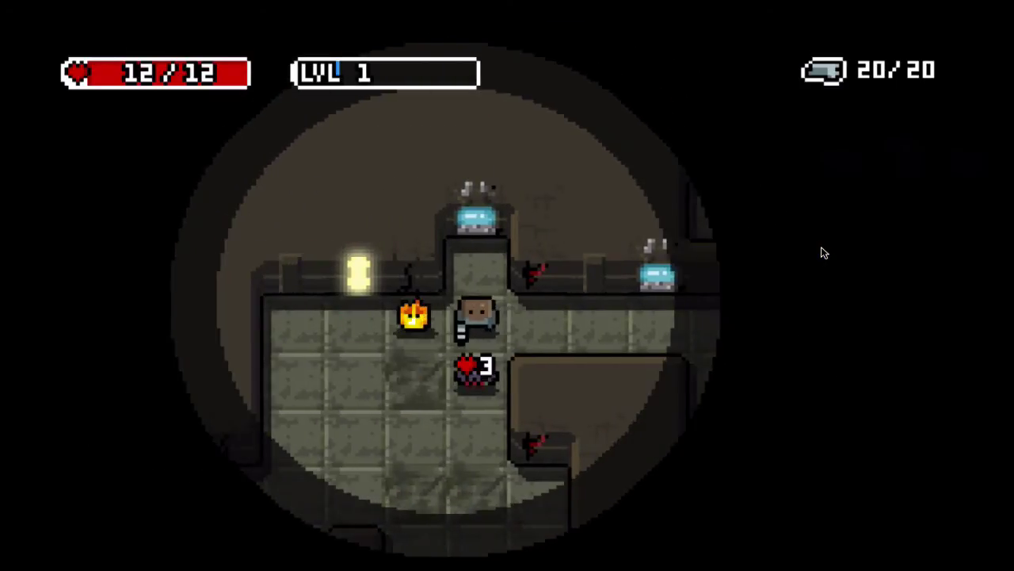
key("Down")
key("Right")
key("Right")
key("Right")
key("Right")
key("Right")
key("Right")
key("Right")
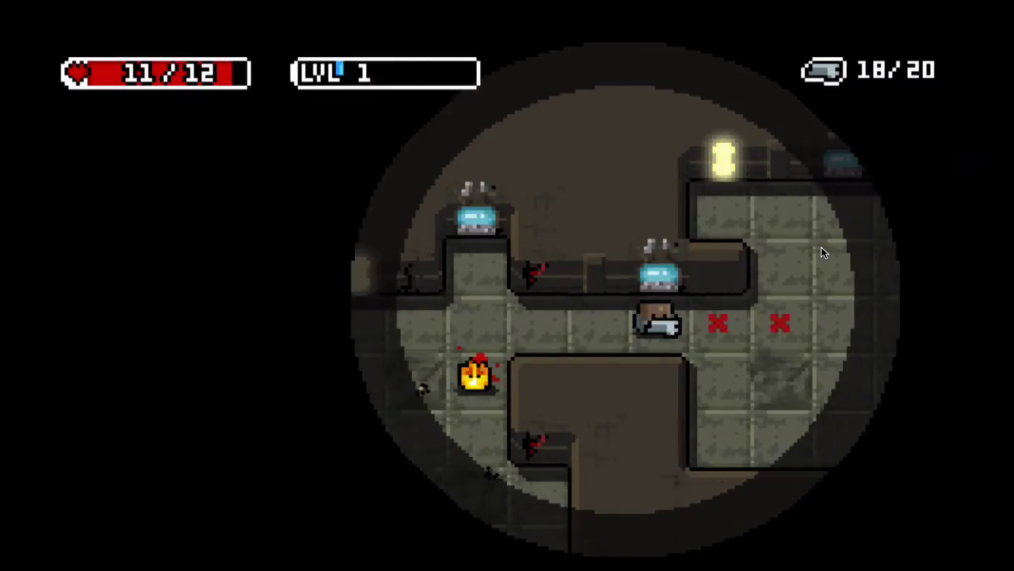
key("Left")
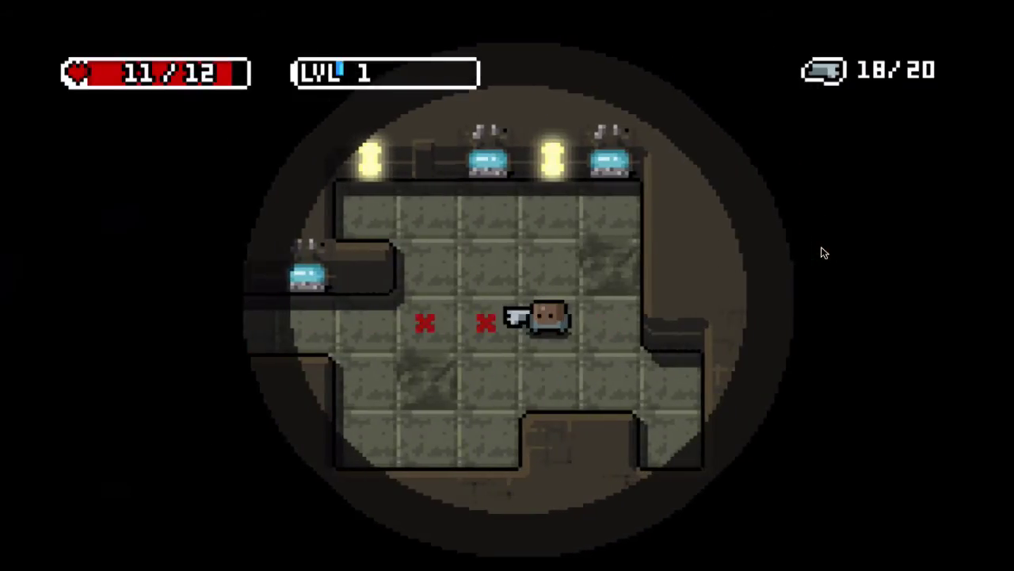
key("Escape")
left_click(527, 316)
Step: Switch to GIMP and duplicate the mockupplayer image
key("super+Tab")
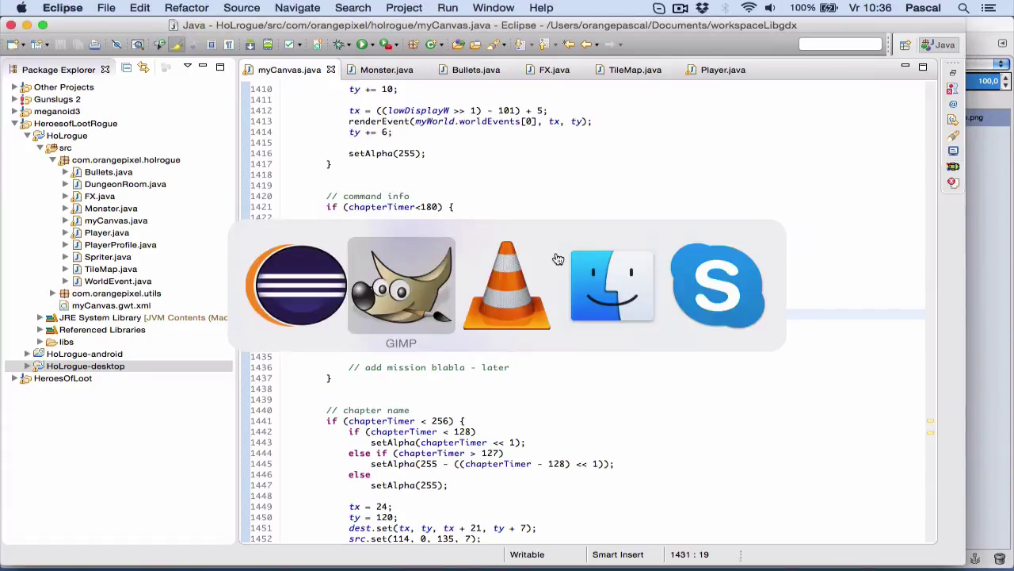
left_click(466, 55)
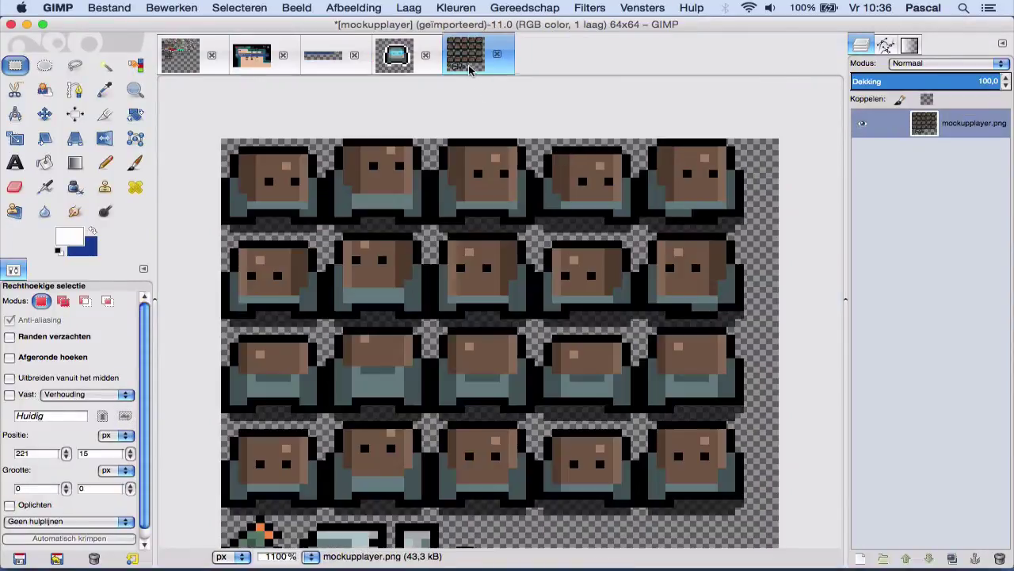
key("super+d")
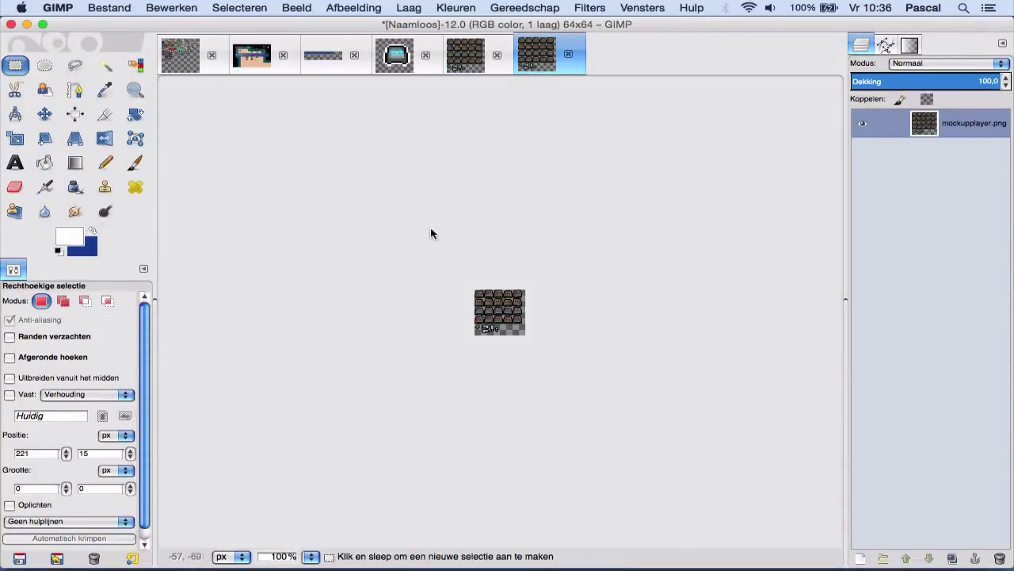
Step: Select the command character without its white outline in the 20x20 icon image, combining several rectangles, and copy it
left_click(394, 56)
left_click_drag(447, 215, 599, 381)
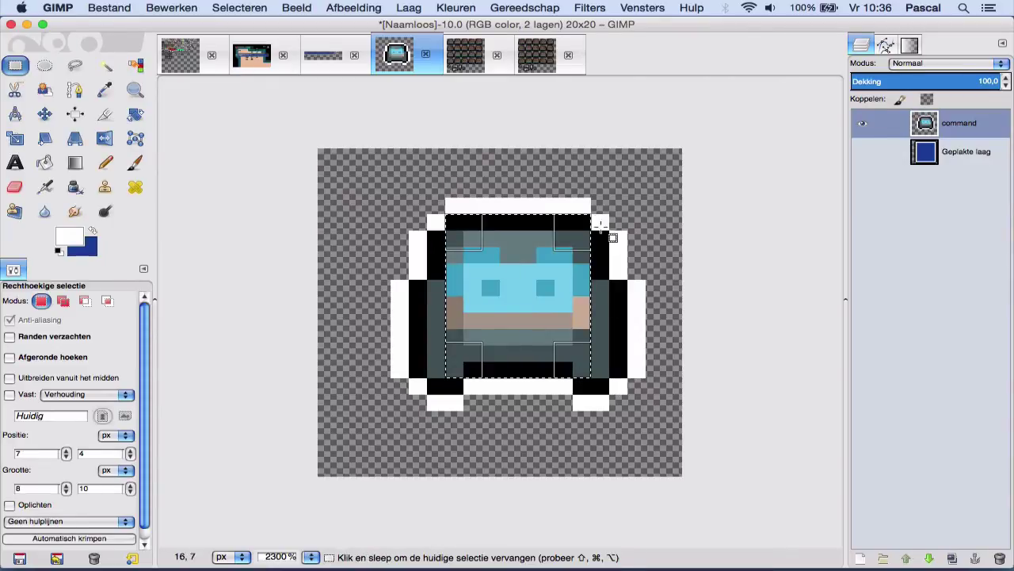
key("shift")
left_click_drag(609, 231, 426, 377)
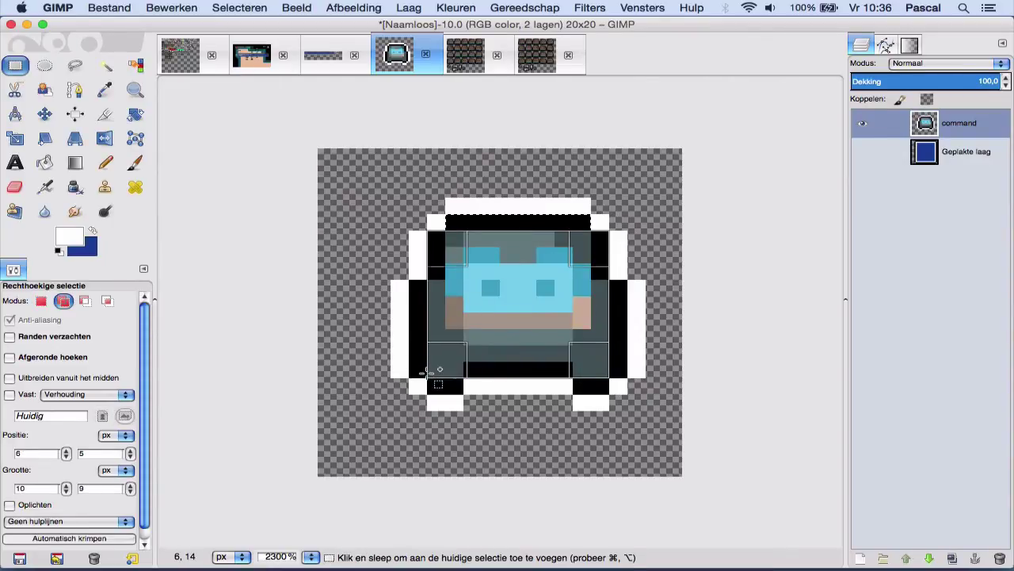
left_click(419, 287)
mouse_move(559, 336)
left_mouse_down()
mouse_move(626, 372)
mouse_move(609, 390)
mouse_move(577, 349)
left_mouse_up()
left_click_drag(463, 390, 431, 364)
key("super+c")
Step: Paste the command character into the duplicated sprite sheet over the second sprite of the fourth row and anchor it
left_click(528, 52)
scroll(476, 272, "up", 6)
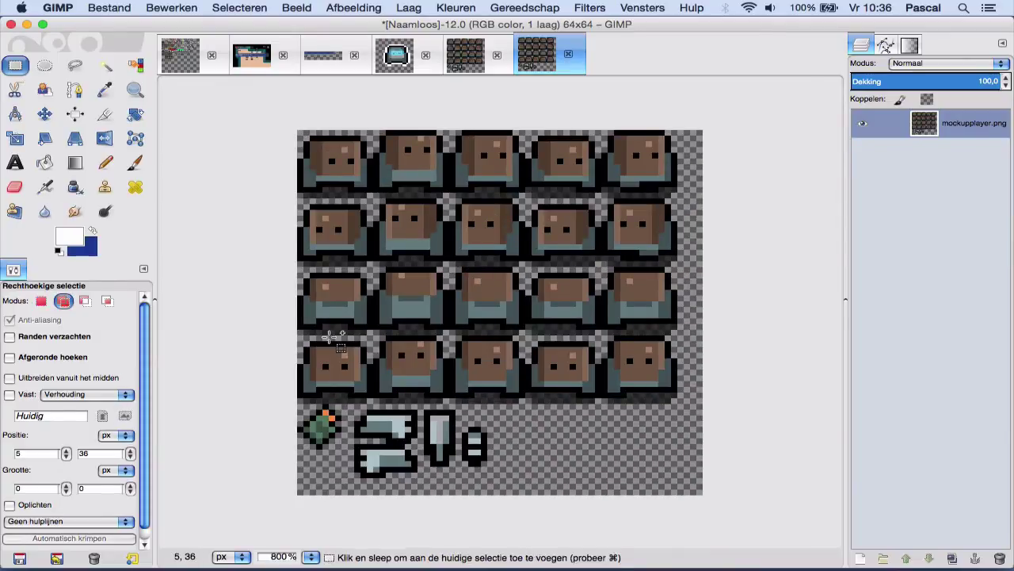
scroll(338, 297, "up", 1)
key("ctrl+v")
left_click_drag(556, 284, 442, 351)
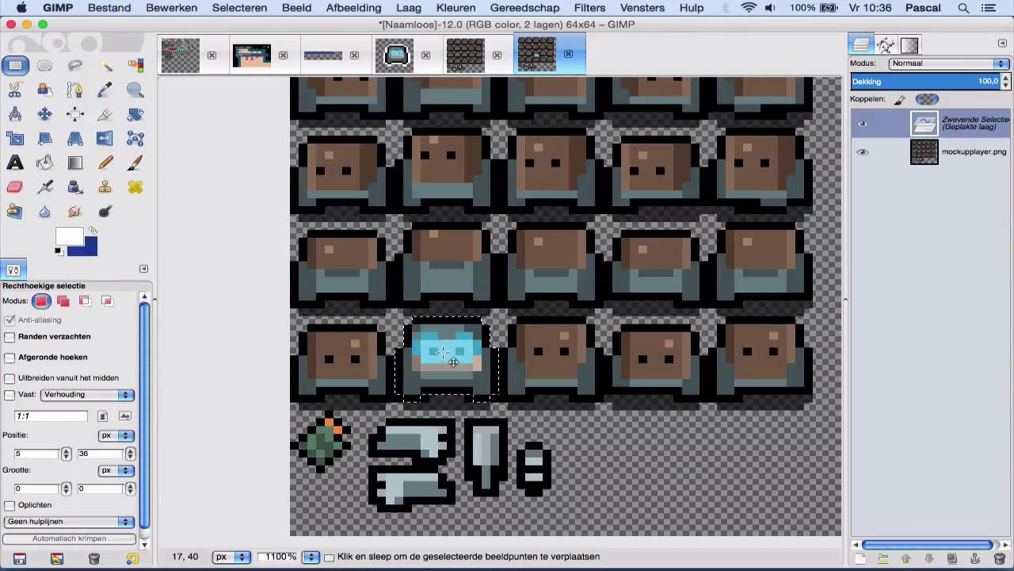
key("ctrl+h")
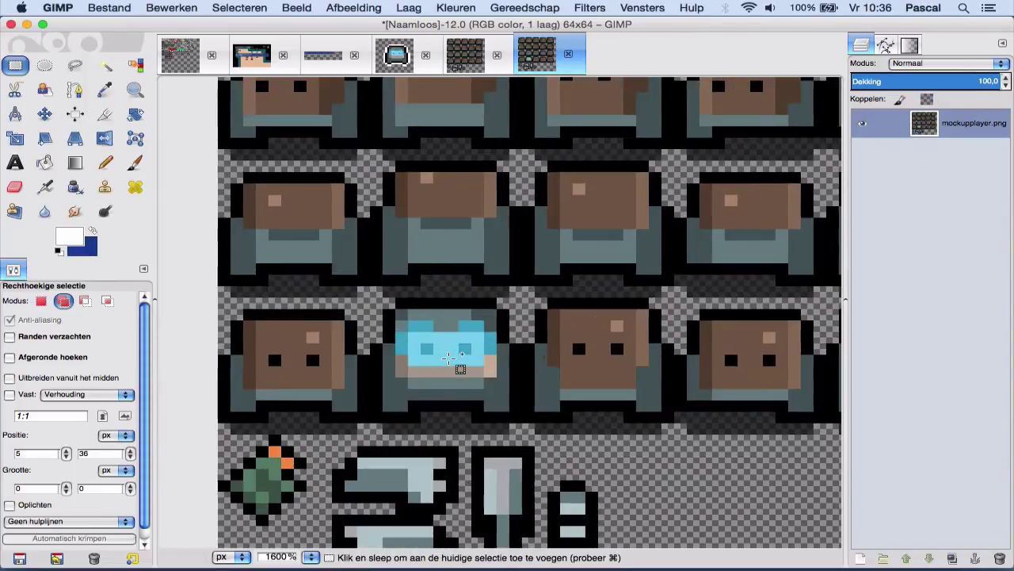
Step: Copy the command sprite's upper 12 × 8 px at position 12, 36, paste it onto the fourth row's first sprite, and anchor it
scroll(448, 357, "up", 1)
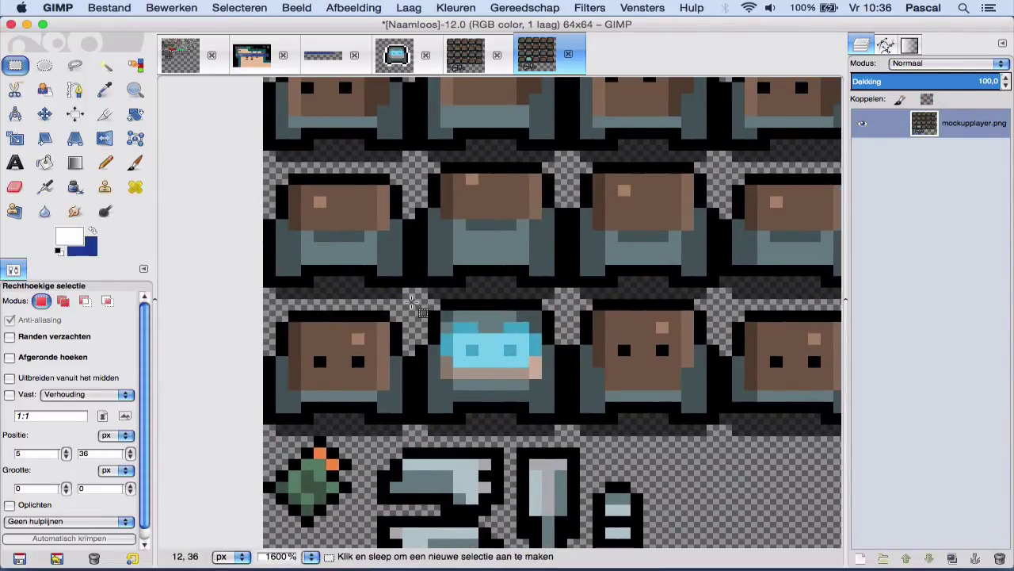
mouse_move(412, 301)
left_mouse_down()
mouse_move(563, 396)
mouse_move(568, 410)
mouse_move(420, 305)
left_mouse_up()
key("ctrl+c")
key("ctrl+v")
left_click(582, 399)
key("ctrl+c")
key("ctrl+v")
left_click_drag(429, 346, 333, 355)
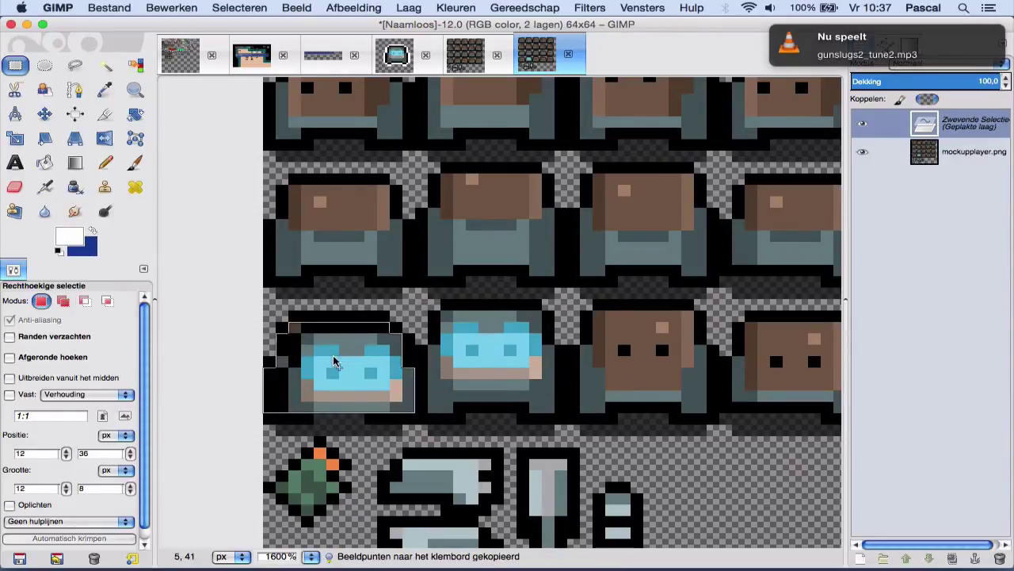
left_click(526, 392)
scroll(526, 392, "right", 3)
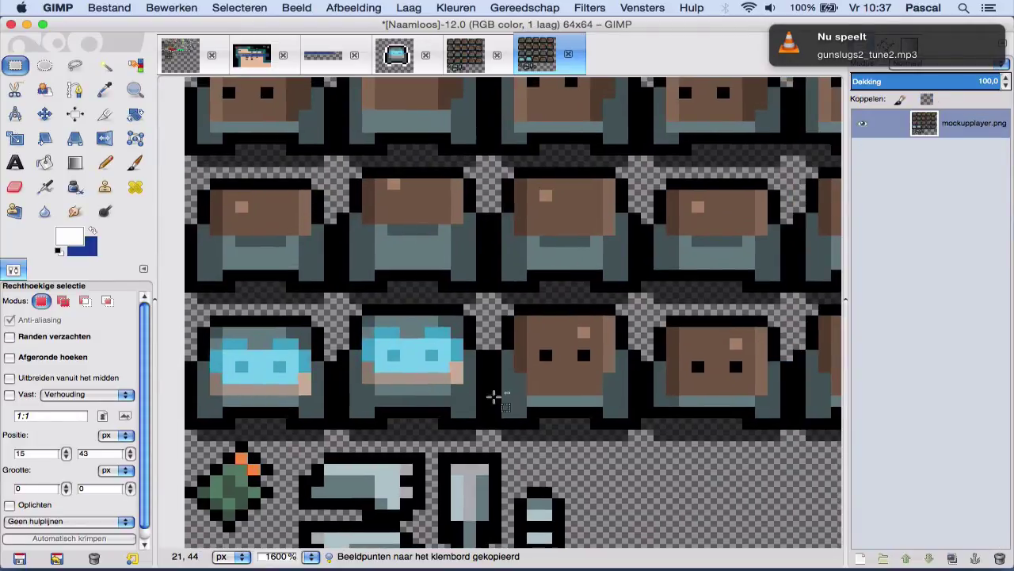